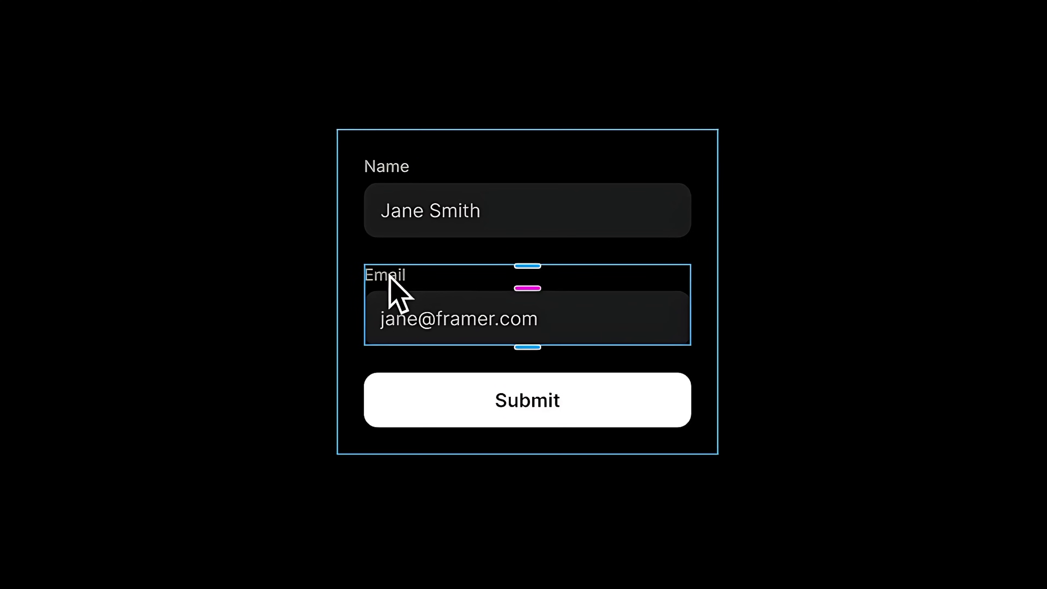
Step: Demo the finished form: duplicate Email, enlarge the Message box, type 'will Framer' and submit
key(super+d)
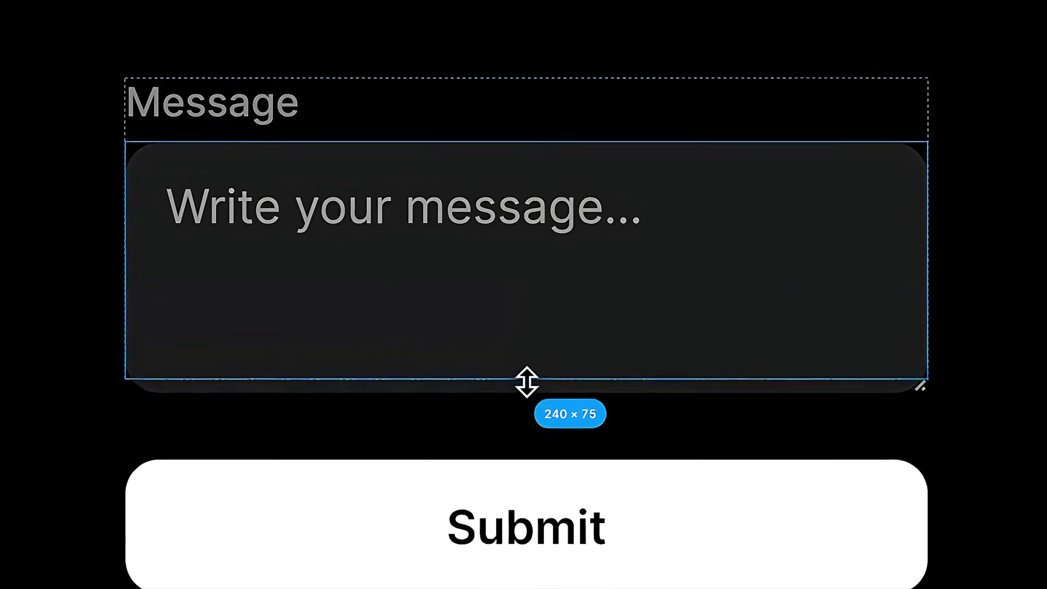
drag(527, 382, 526, 503)
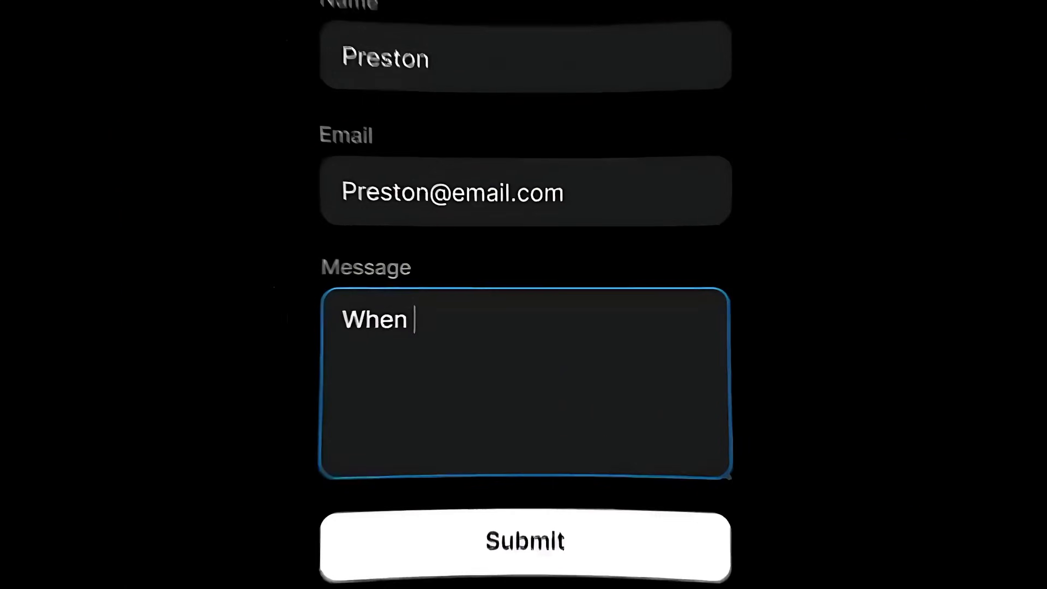
text(will Framer get Forms?)
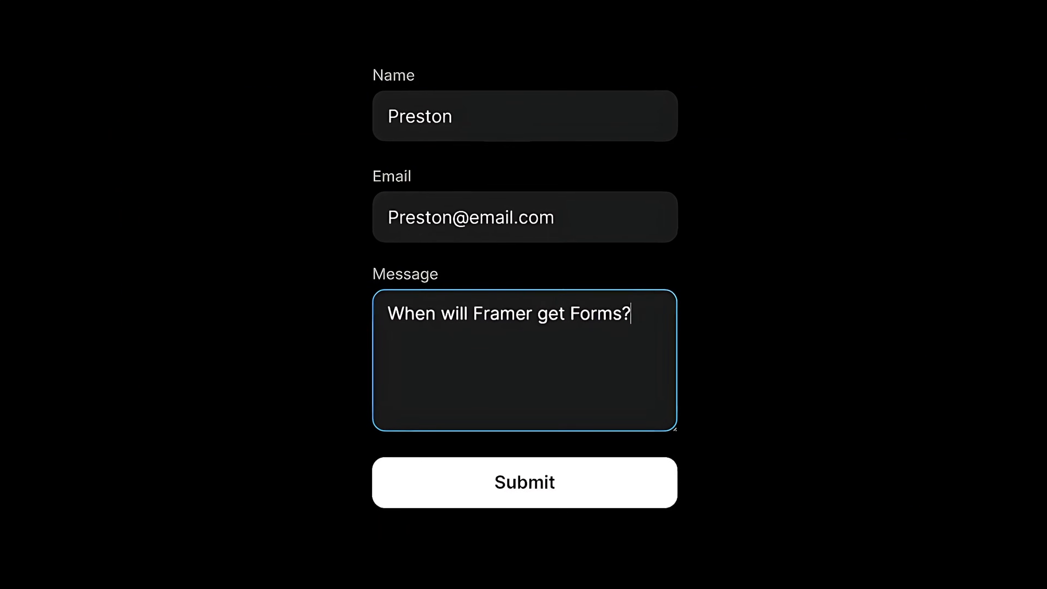
click(547, 490)
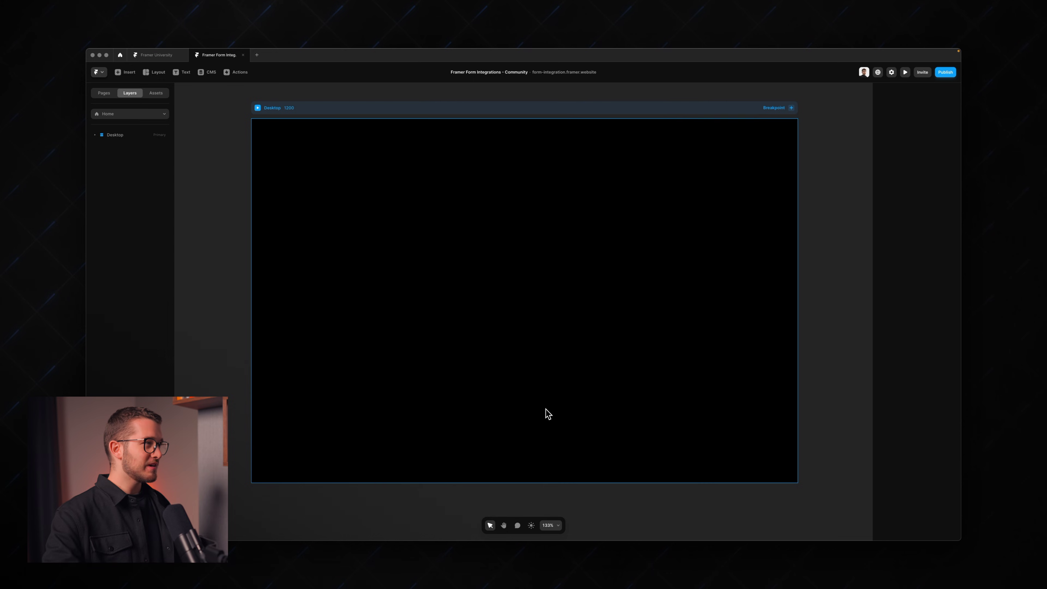
Step: Search the insert panel for 'form' and place the Form Builder element on the Desktop frame
click(249, 227)
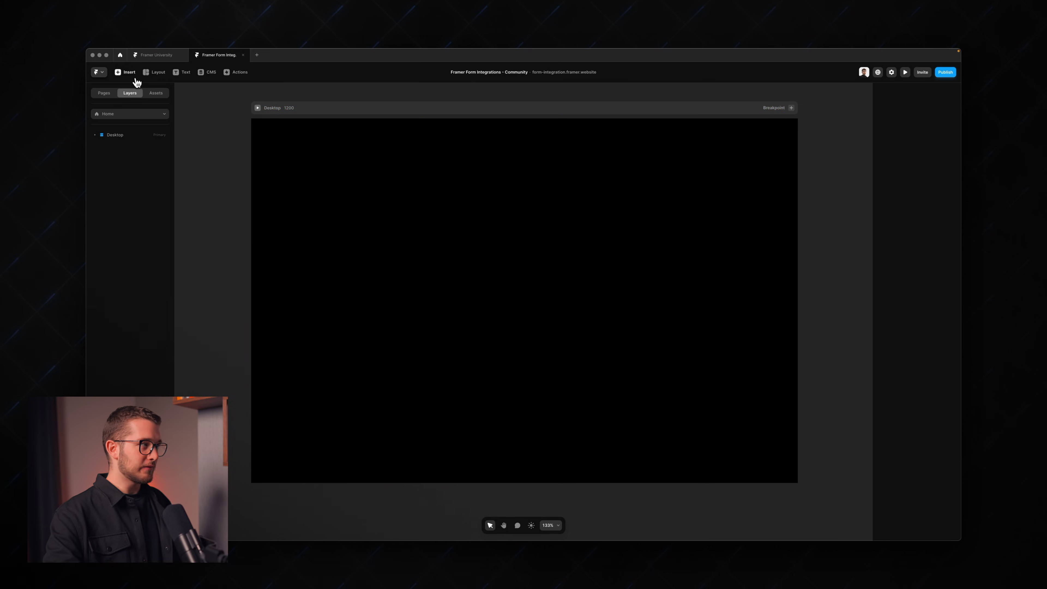
click(134, 78)
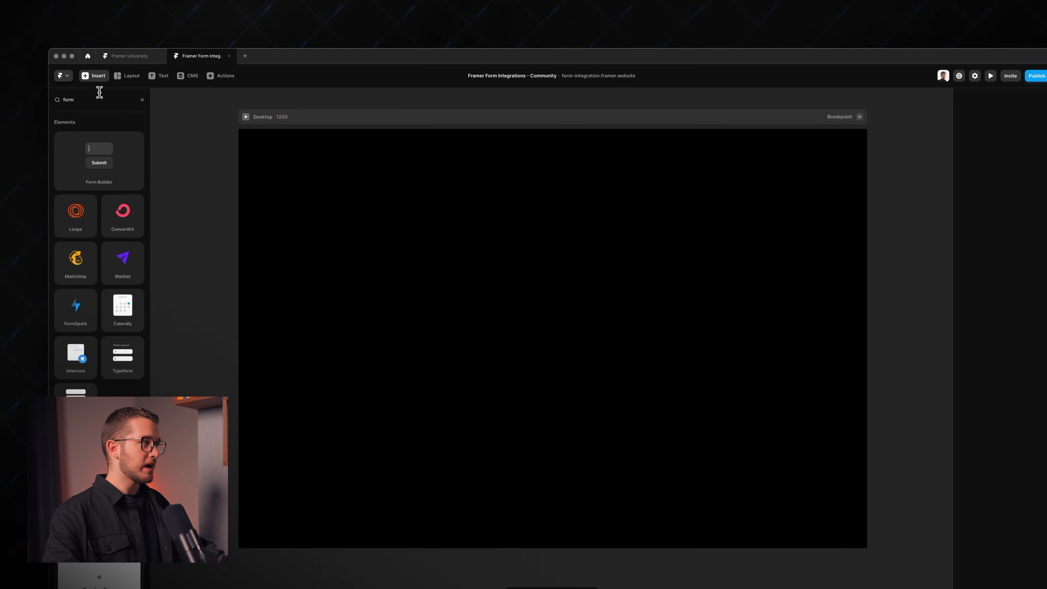
double_click(98, 95)
key(BackSpace)
text(form)
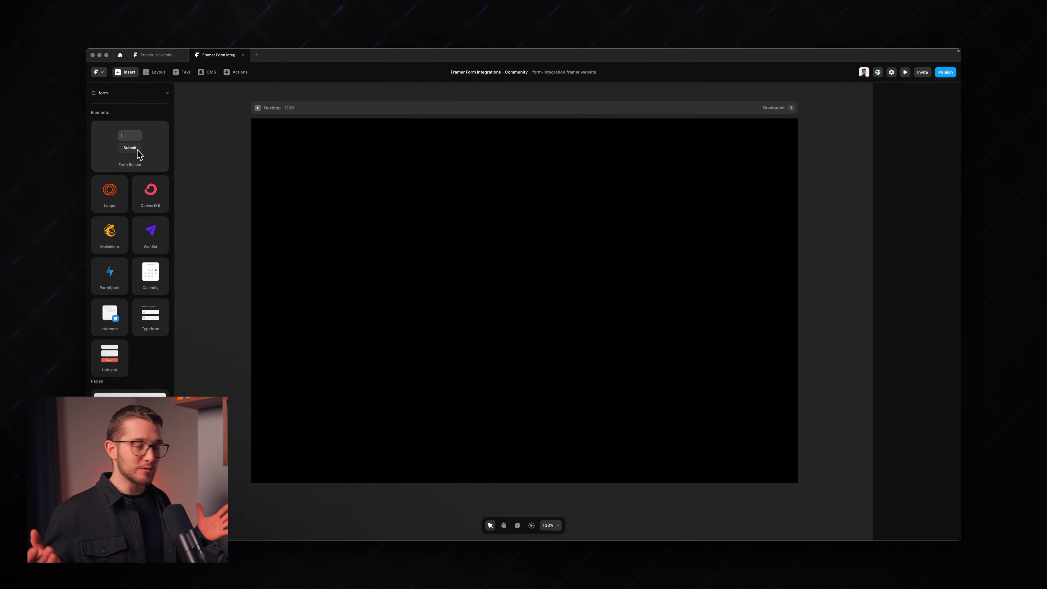
click(134, 151)
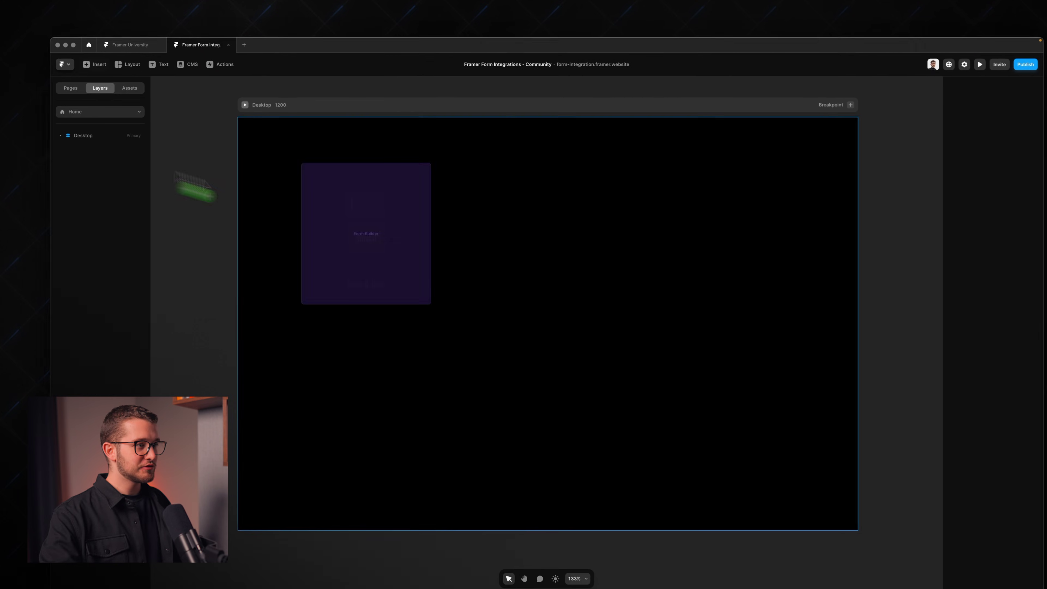
drag(194, 188, 530, 298)
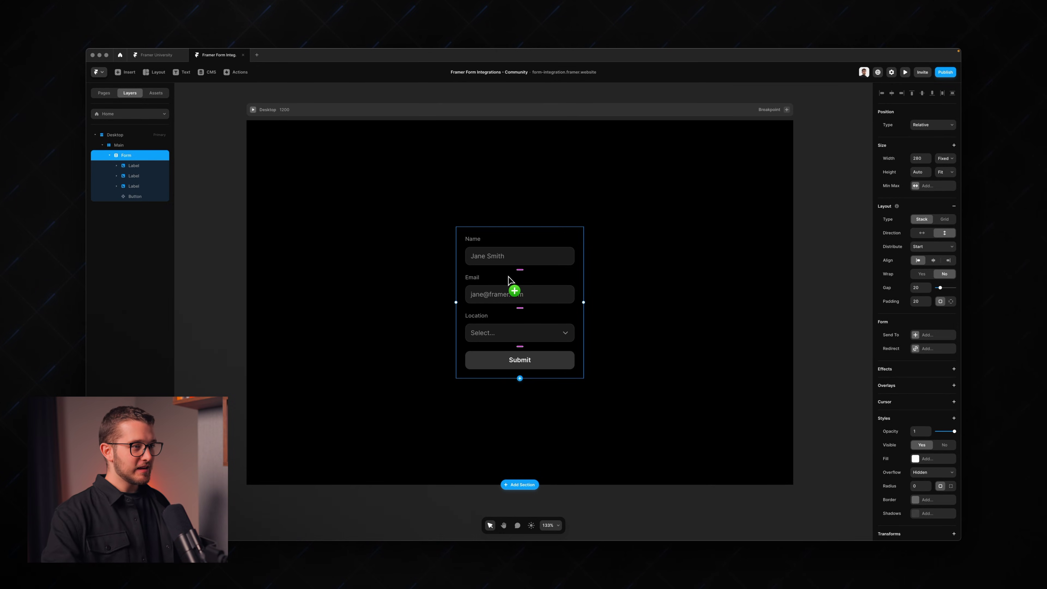
Step: Widen the form to 396 px and tweak the Gap between fields with Shift+arrow keys
drag(583, 302, 634, 299)
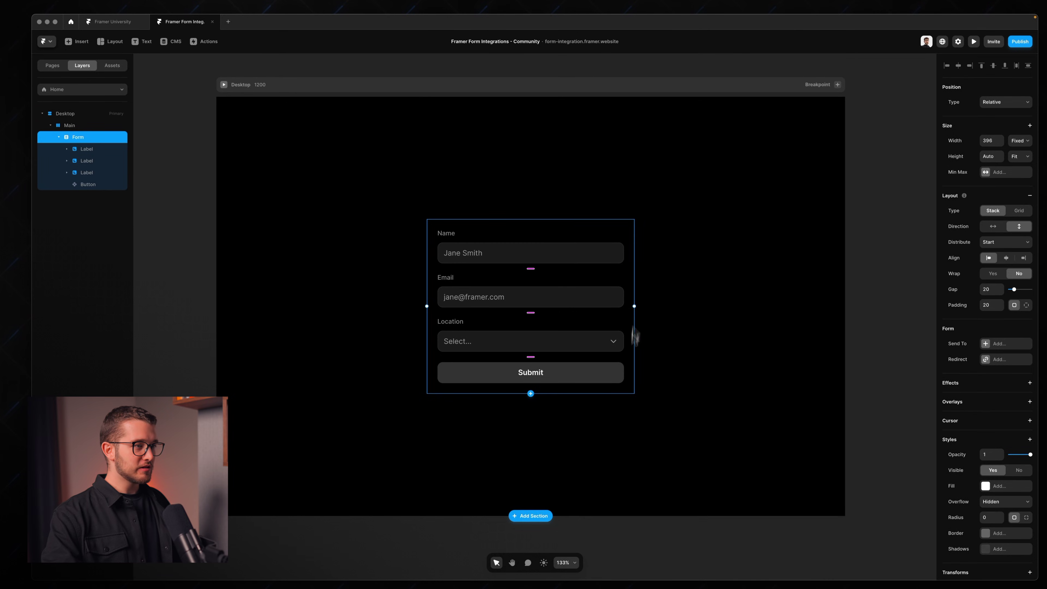
scroll(613, 353, up, 3)
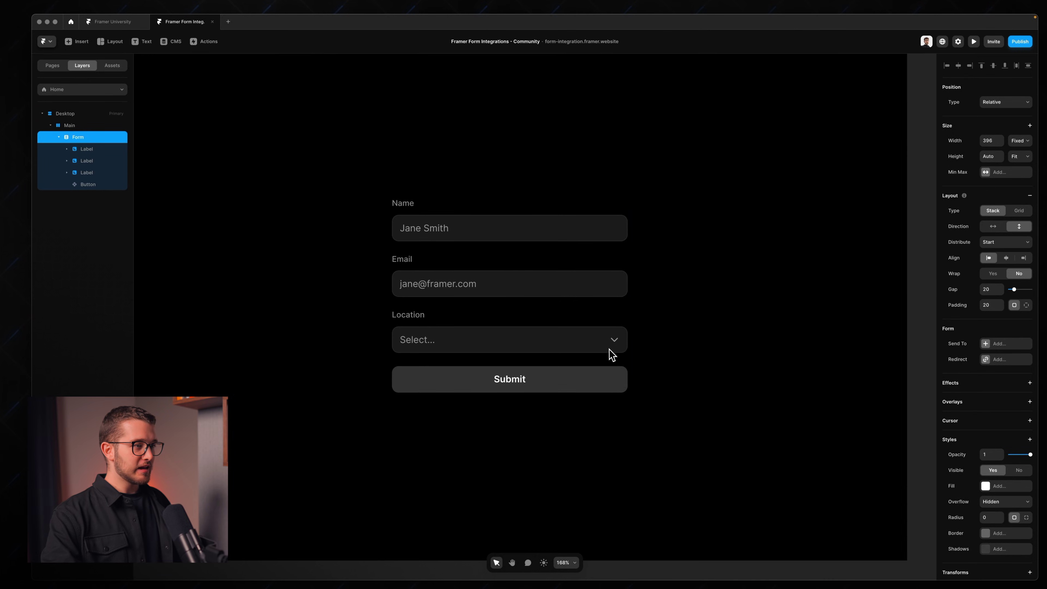
double_click(504, 242)
click(468, 215)
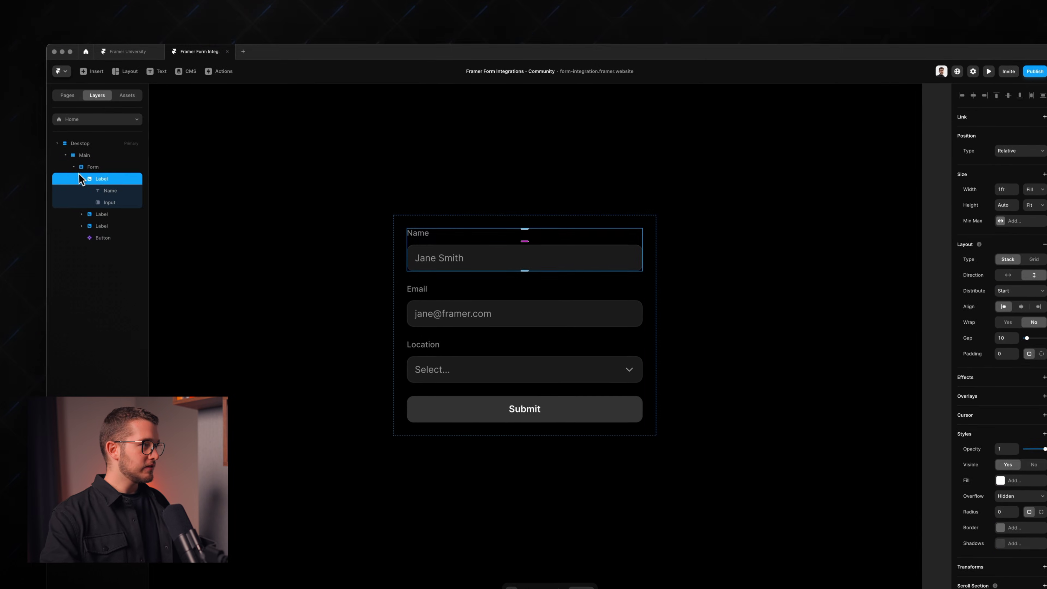
click(102, 169)
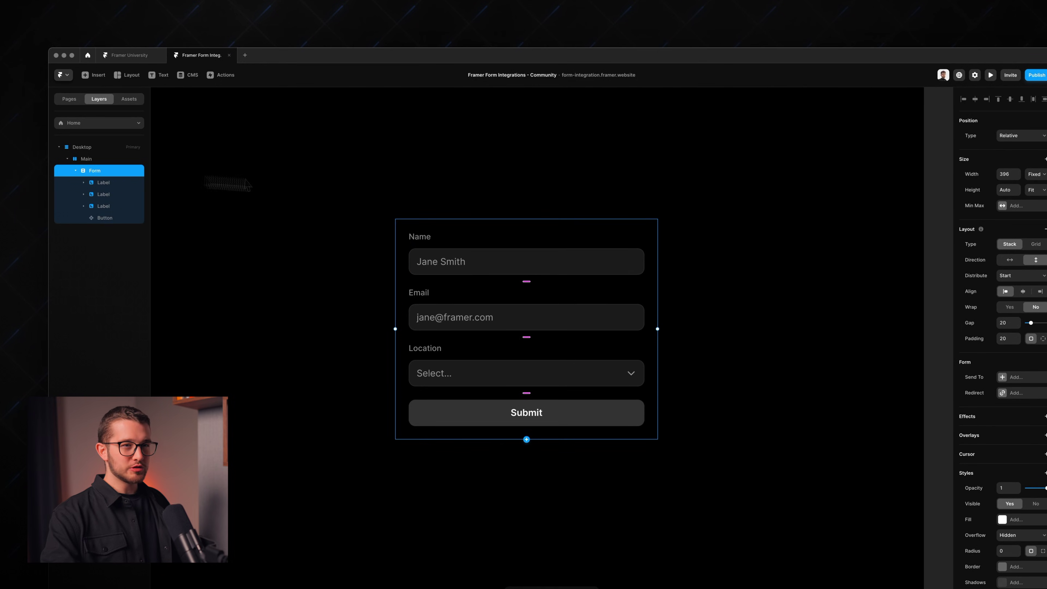
click(1016, 322)
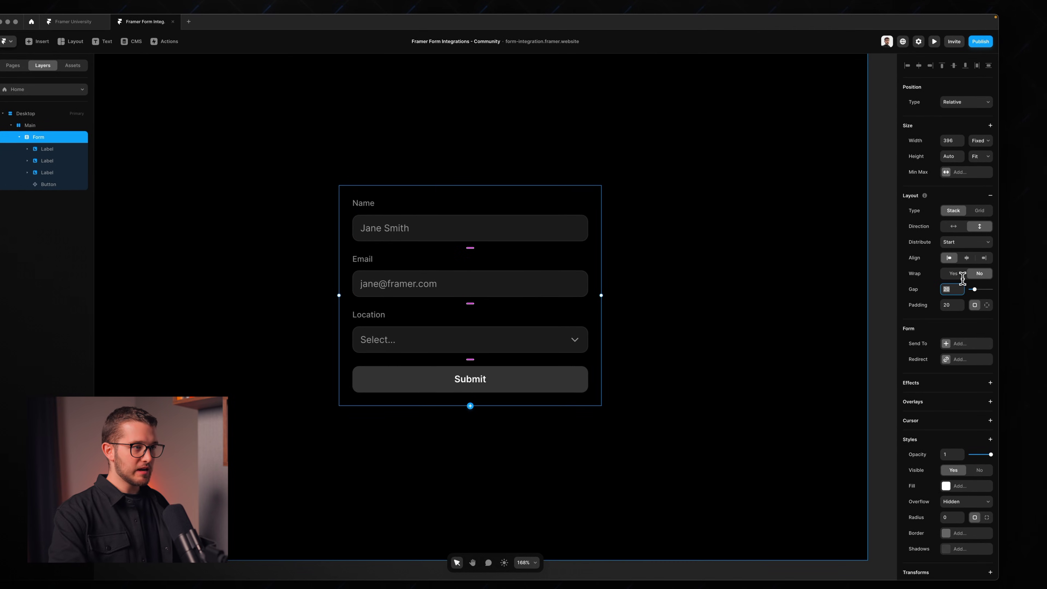
key(shift+Up)
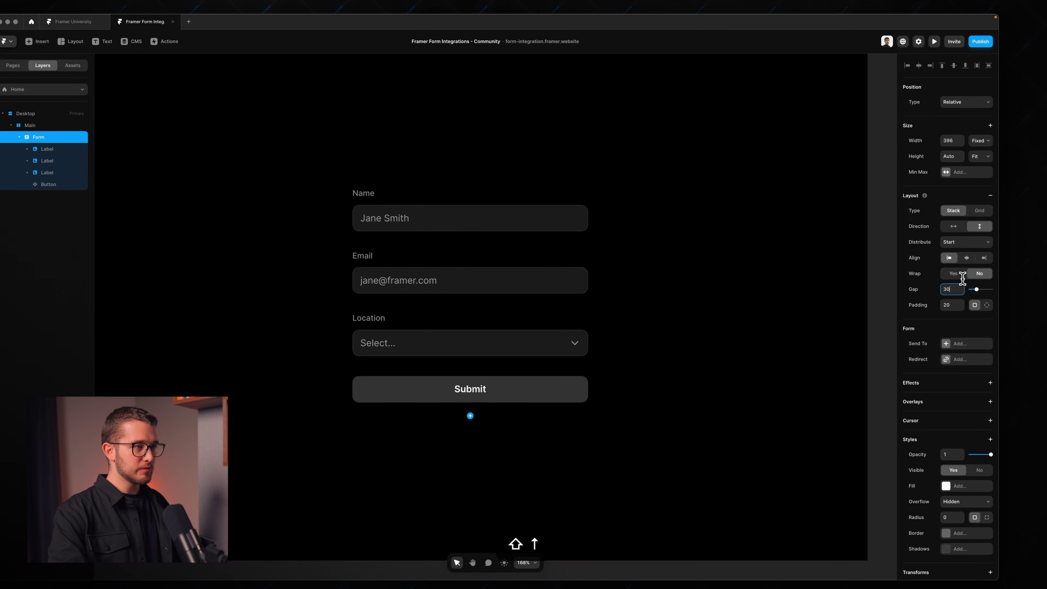
key(shift+Up)
key(shift+Down)
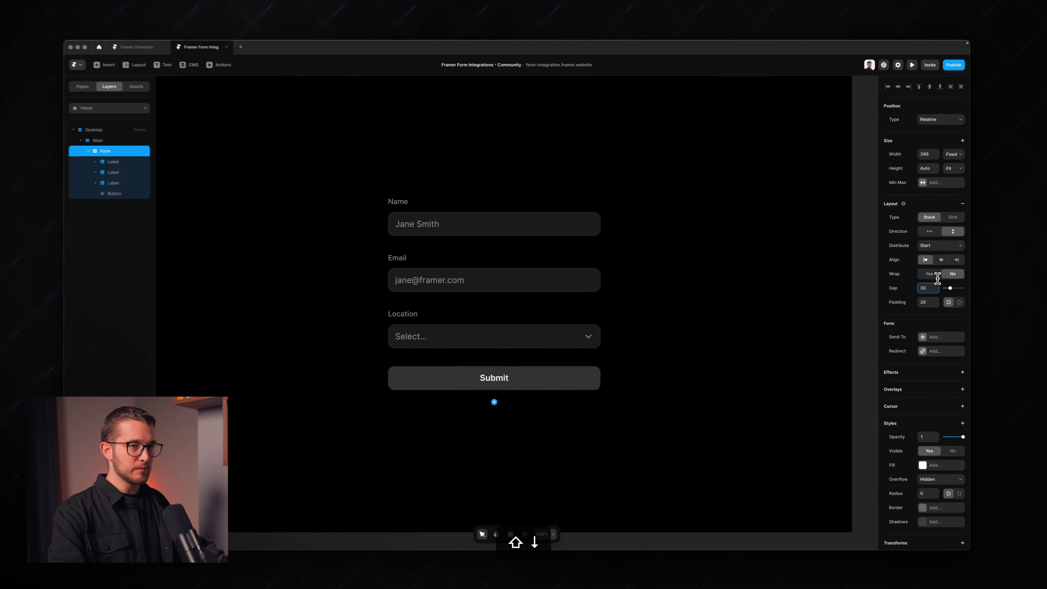
key(shift+Down)
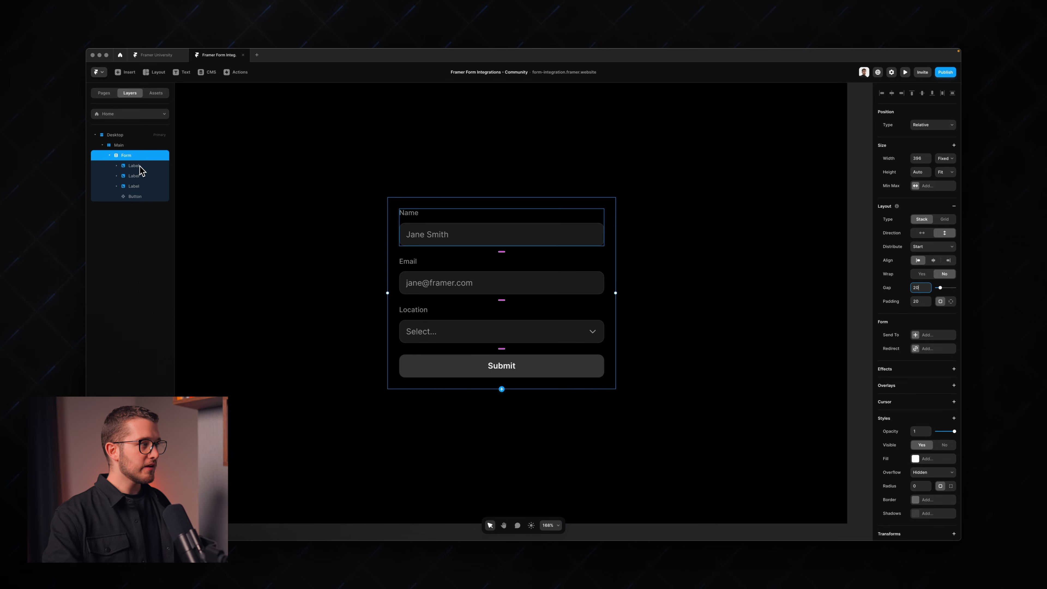
Step: Inspect the Name, Email and Location field groups, down to the Location dropdown
click(138, 178)
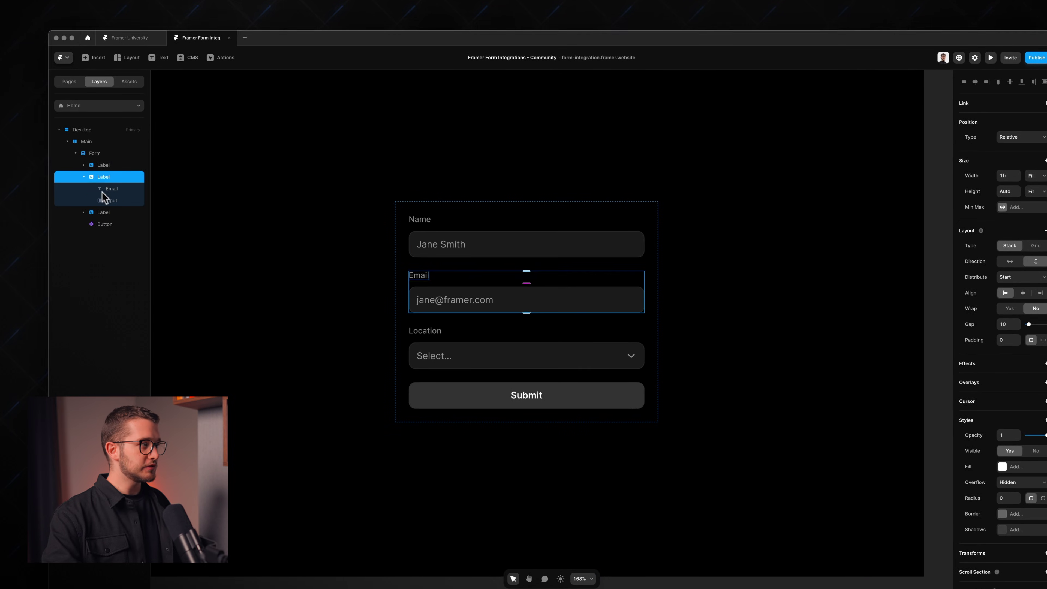
click(84, 165)
click(108, 167)
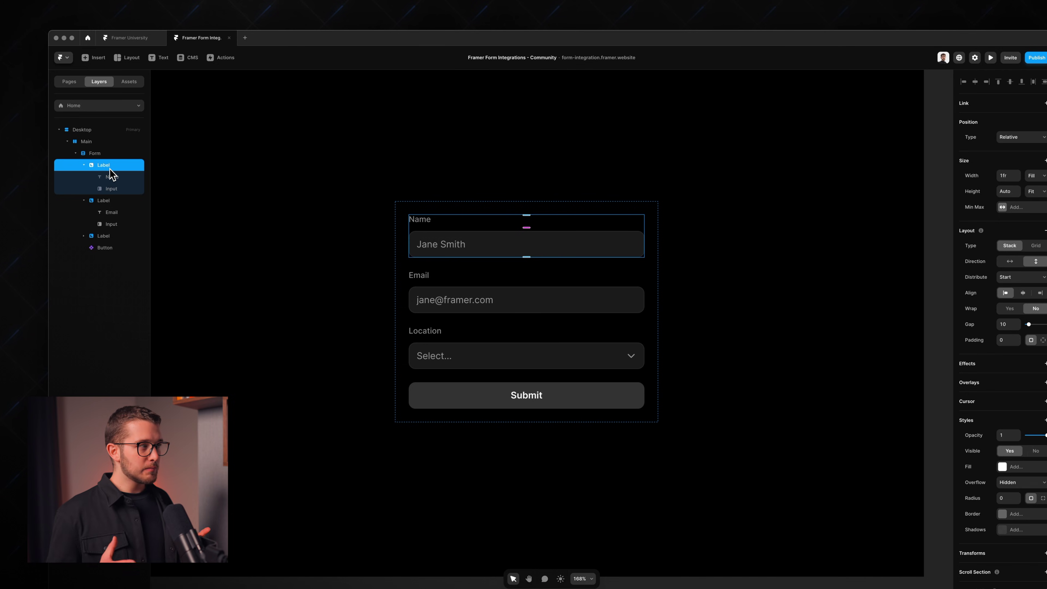
click(113, 188)
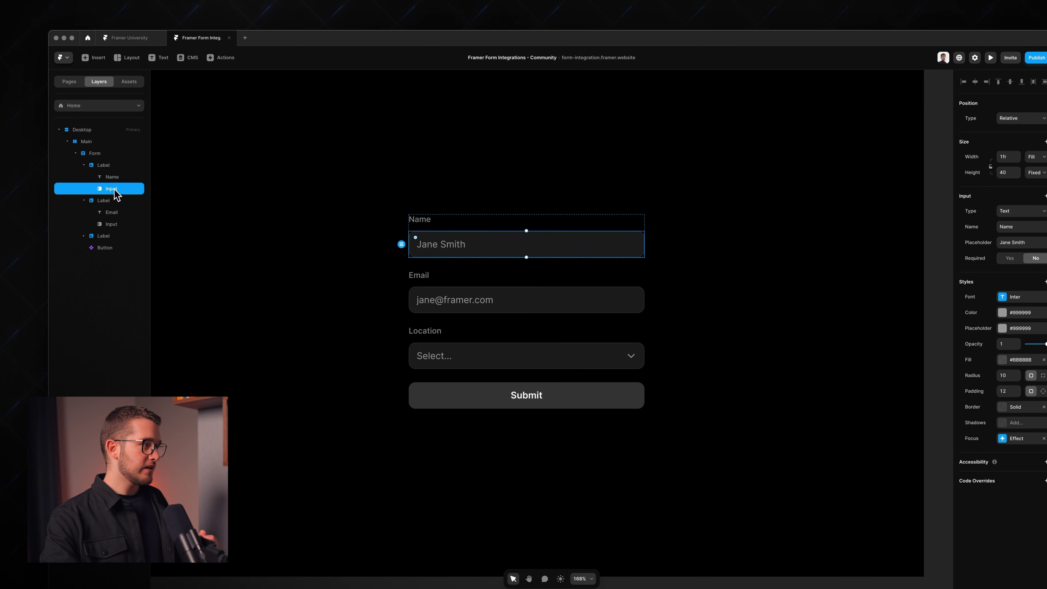
click(84, 235)
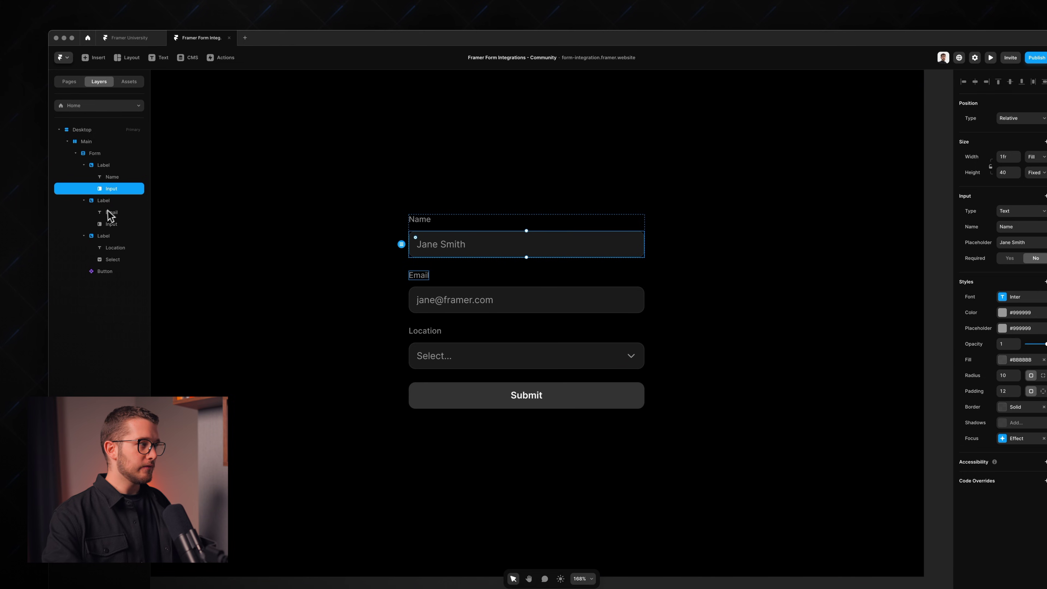
click(117, 167)
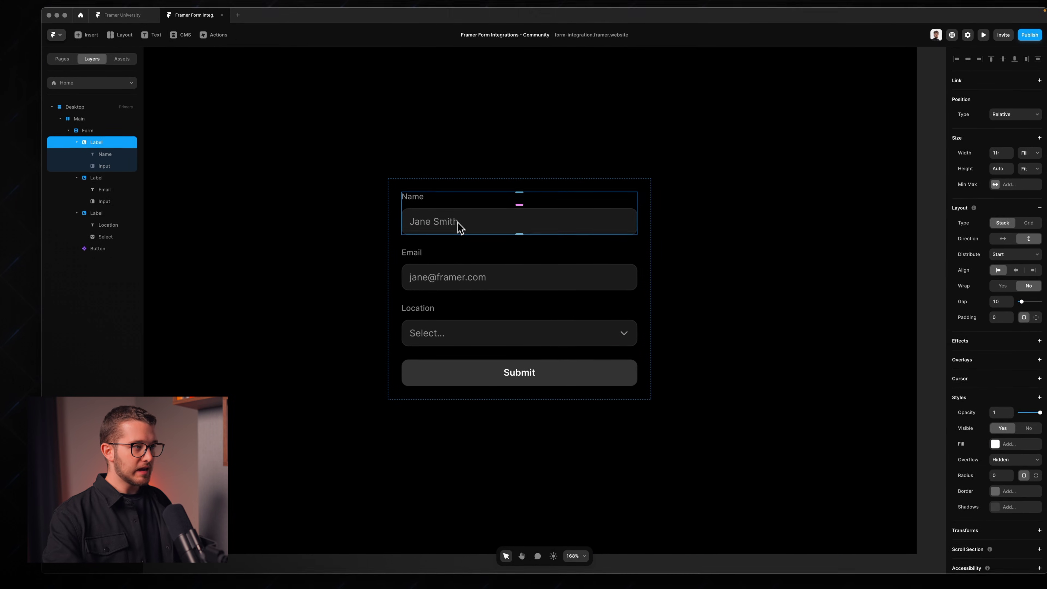
click(450, 264)
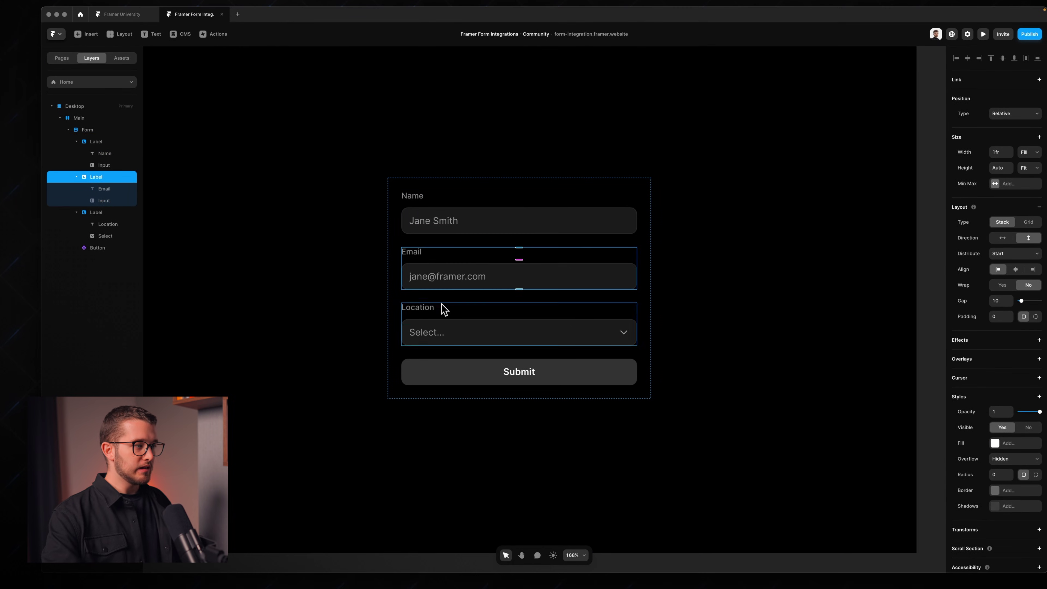
click(459, 317)
click(468, 335)
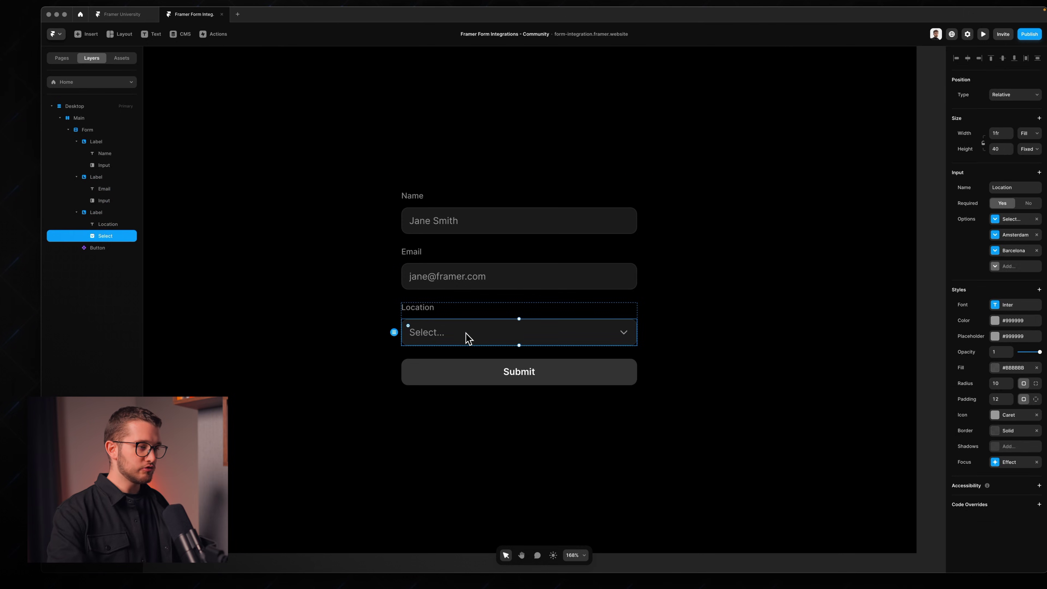
Step: Preview the page and pick an option from the Location dropdown
key(super+p)
click(483, 339)
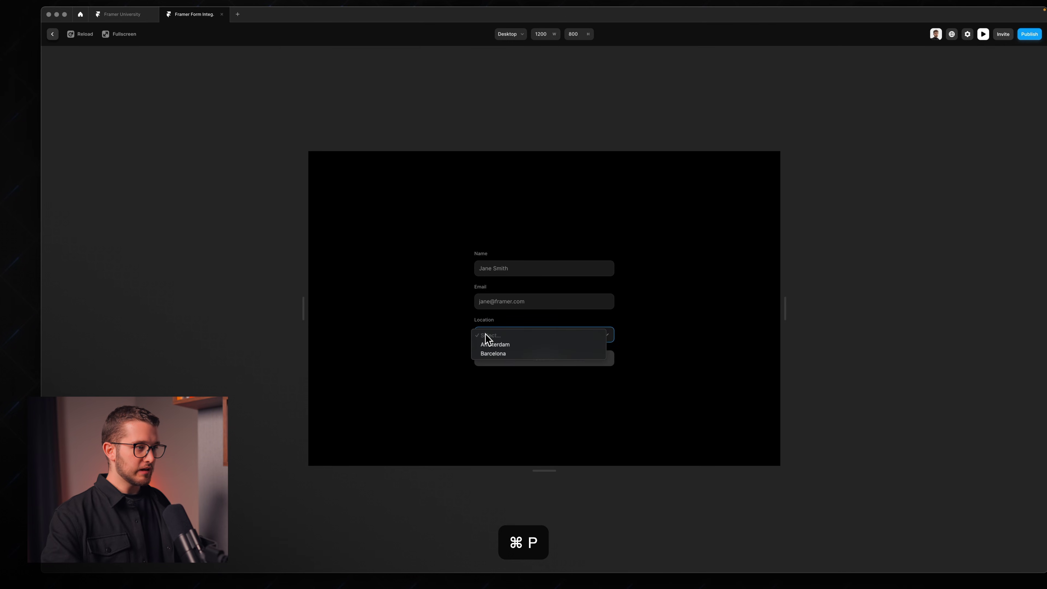
click(498, 353)
key(Escape)
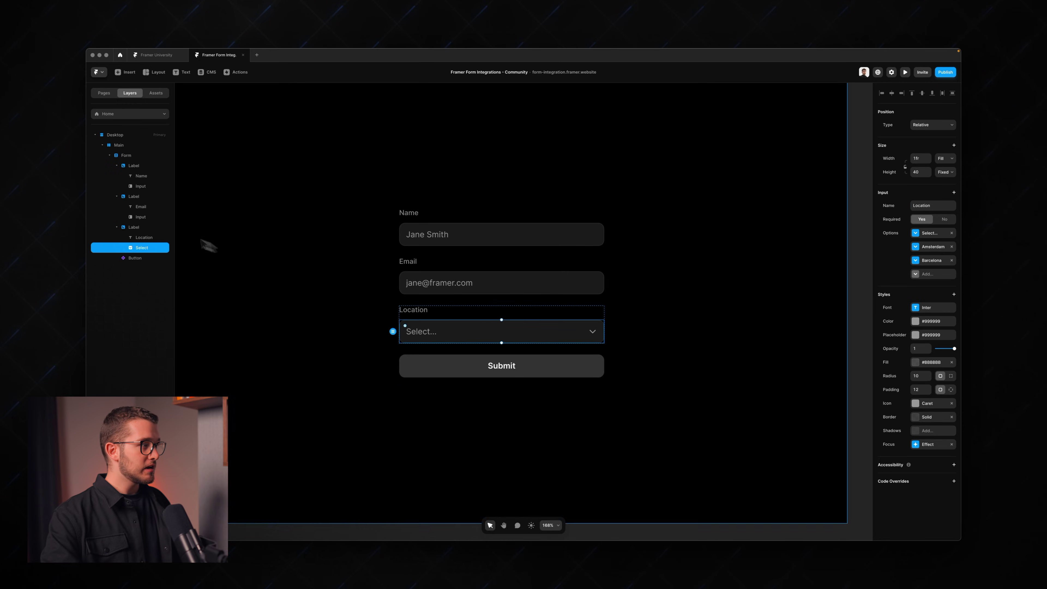
Step: Delete the Location field group, leaving the Name and Email fields
click(134, 227)
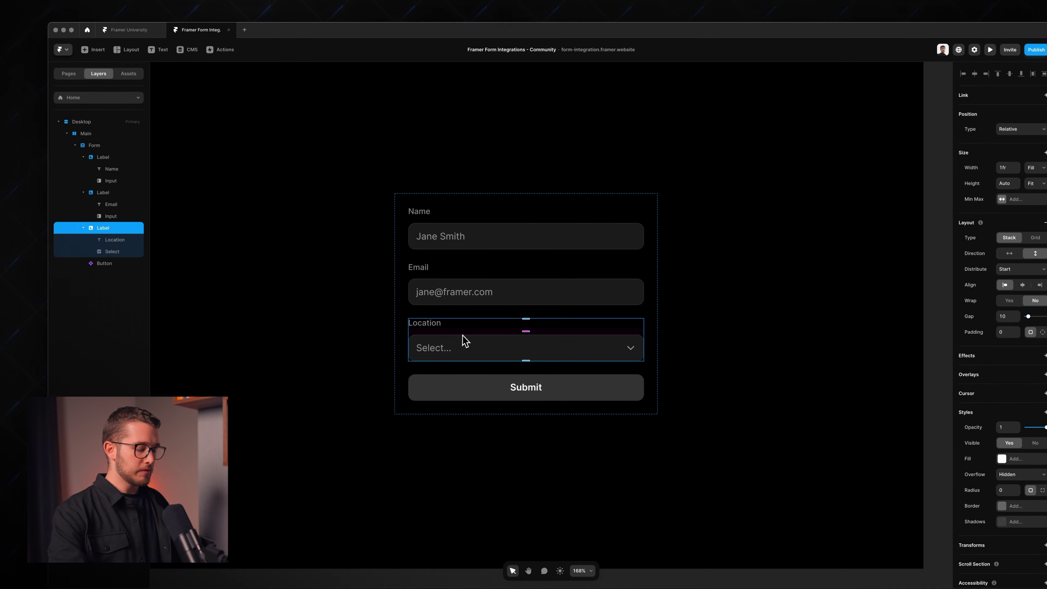
key(BackSpace)
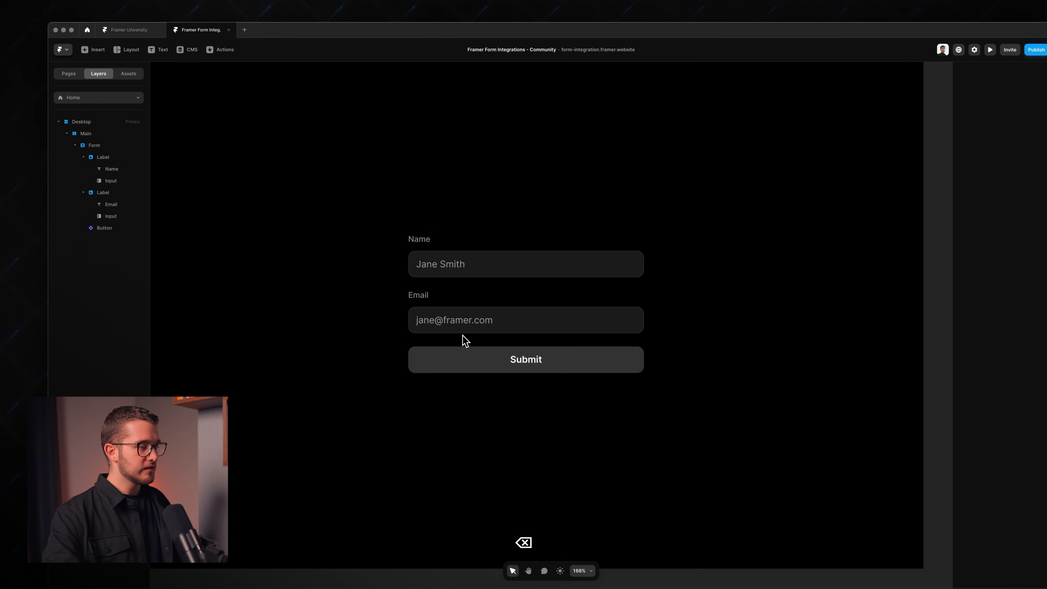
click(476, 297)
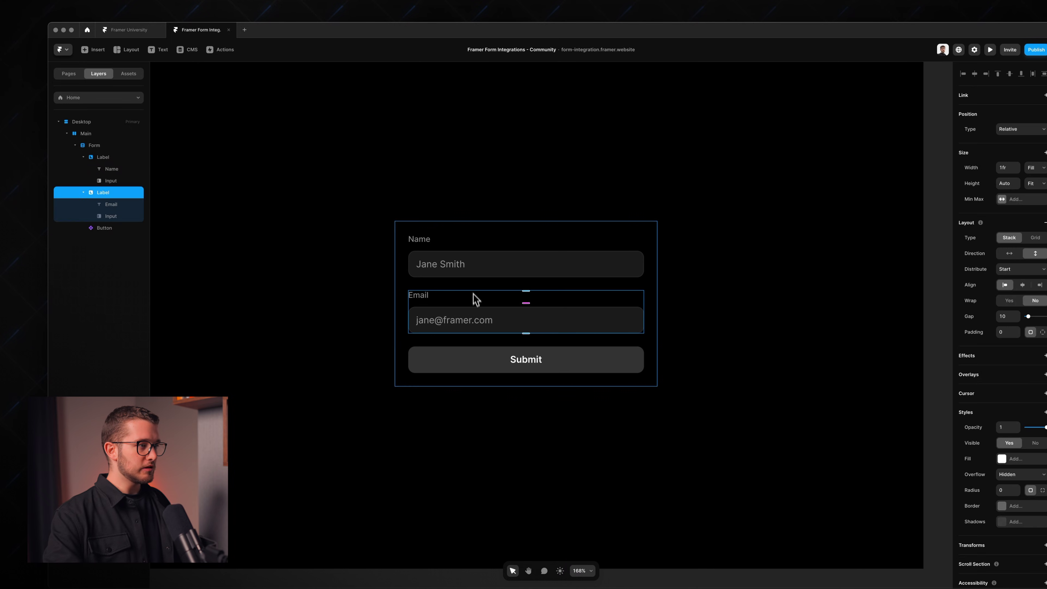
click(472, 243)
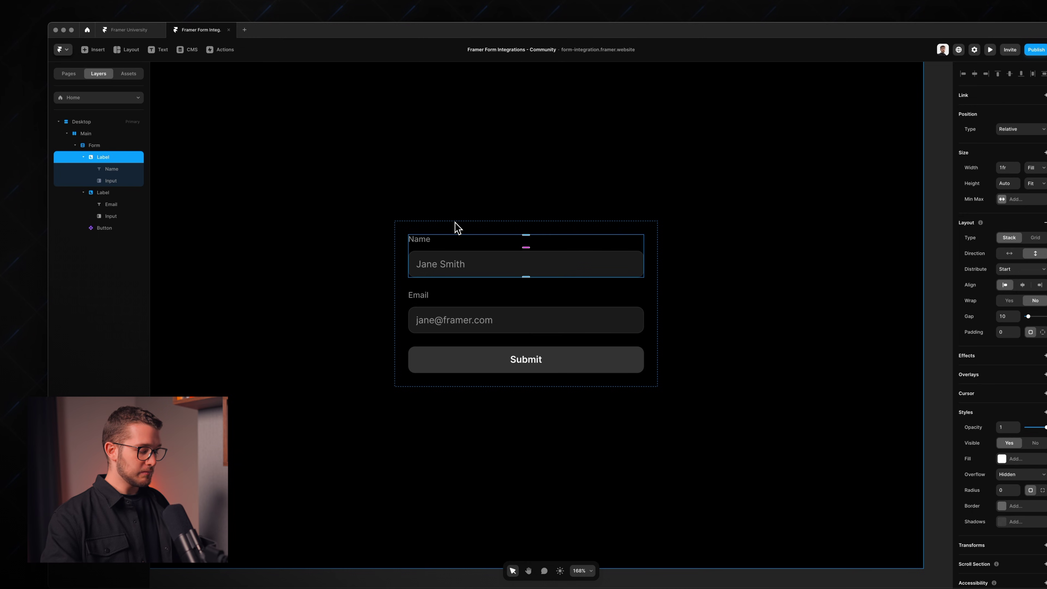
Step: Duplicate the Name field and relabel the first copy 'First name'
key(super+d)
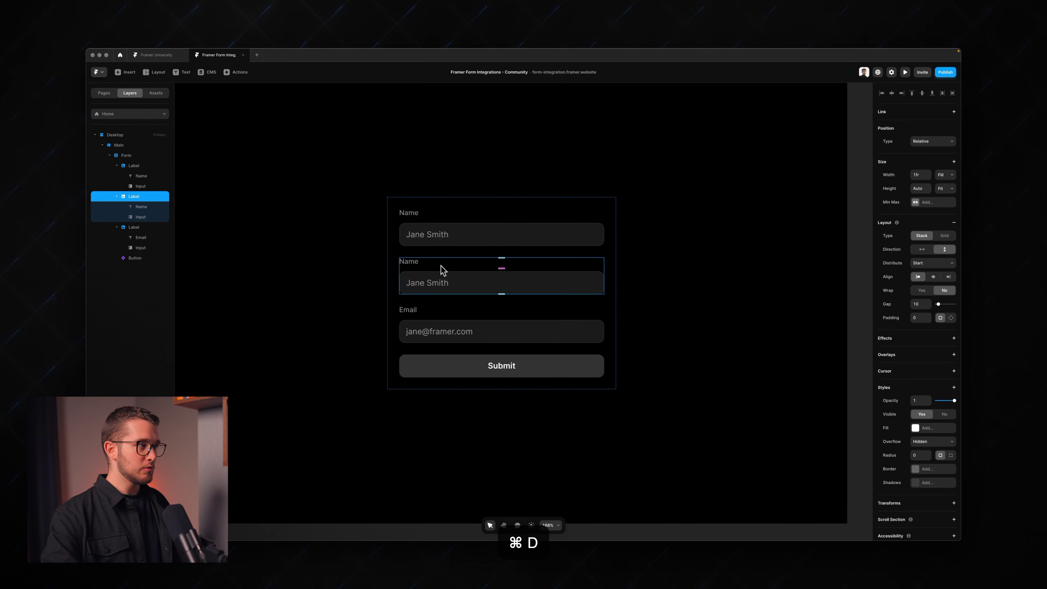
click(141, 176)
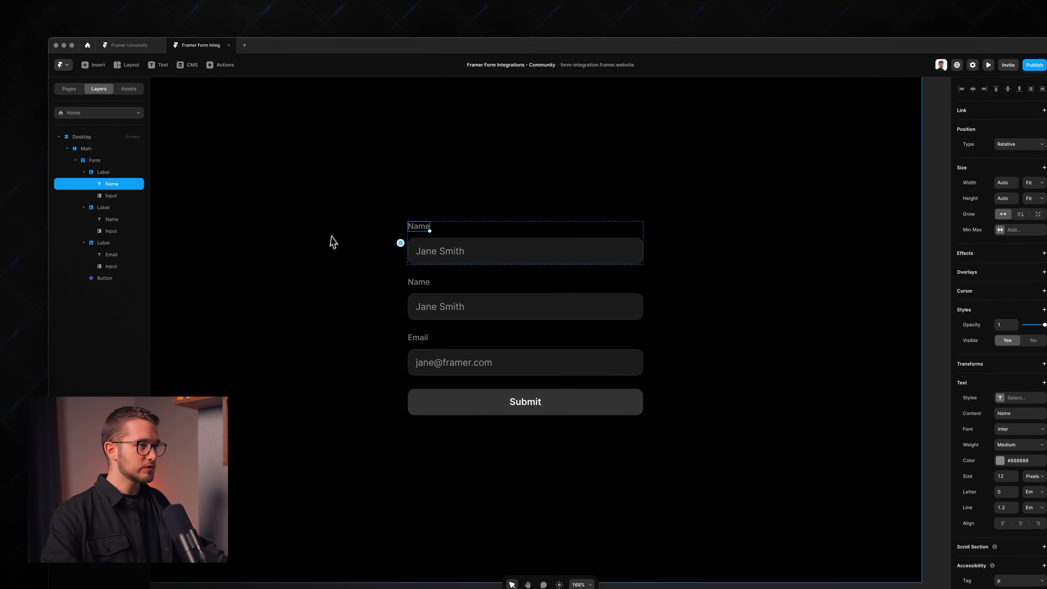
double_click(421, 228)
text(First name)
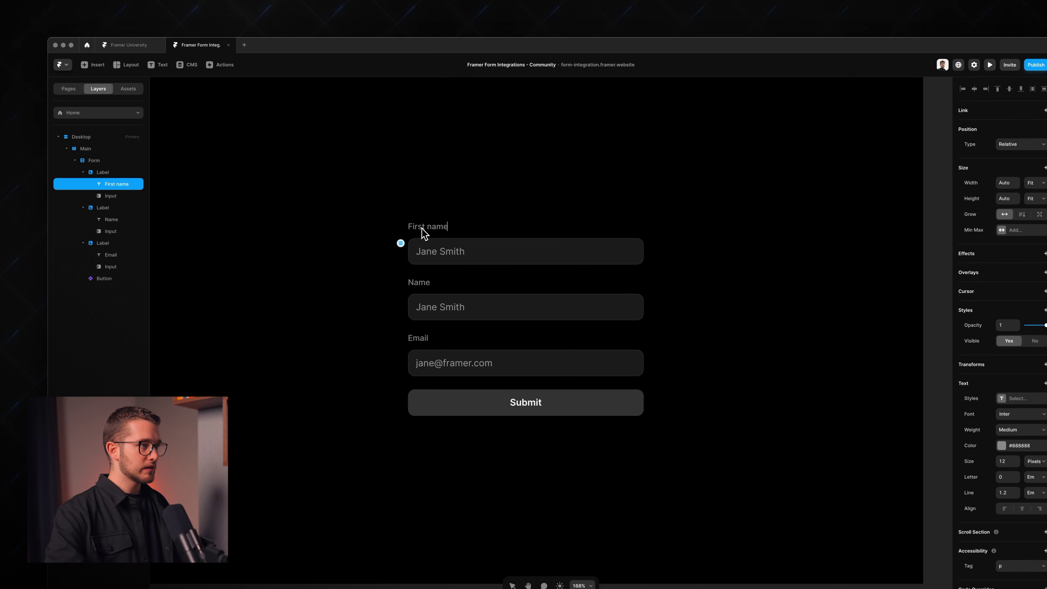
key(Escape)
Step: Set the first input's type to Text, name 'First name', placeholder 'Jane', and make it required
click(463, 264)
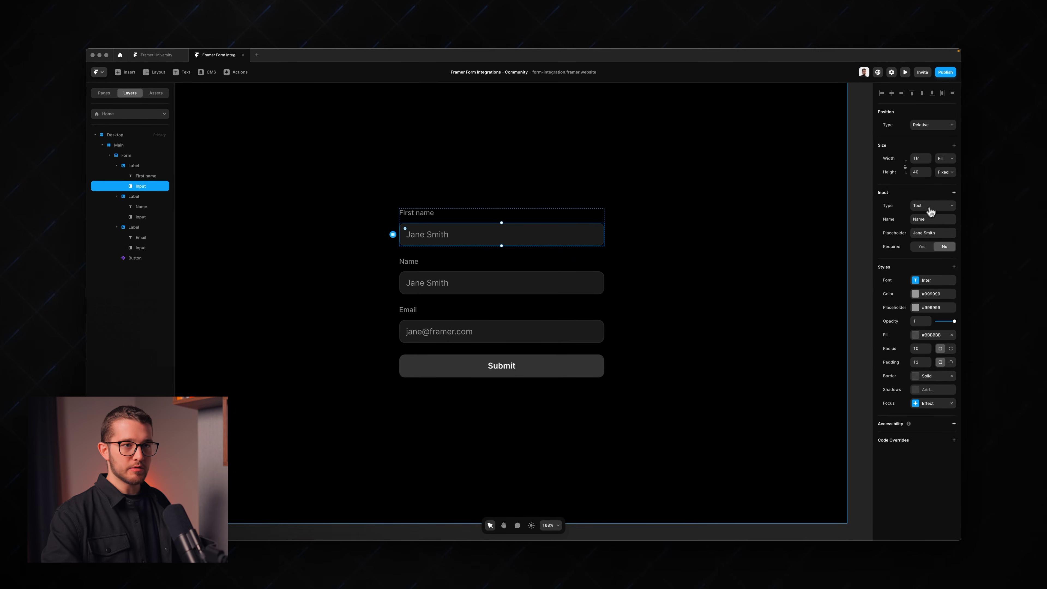
click(926, 210)
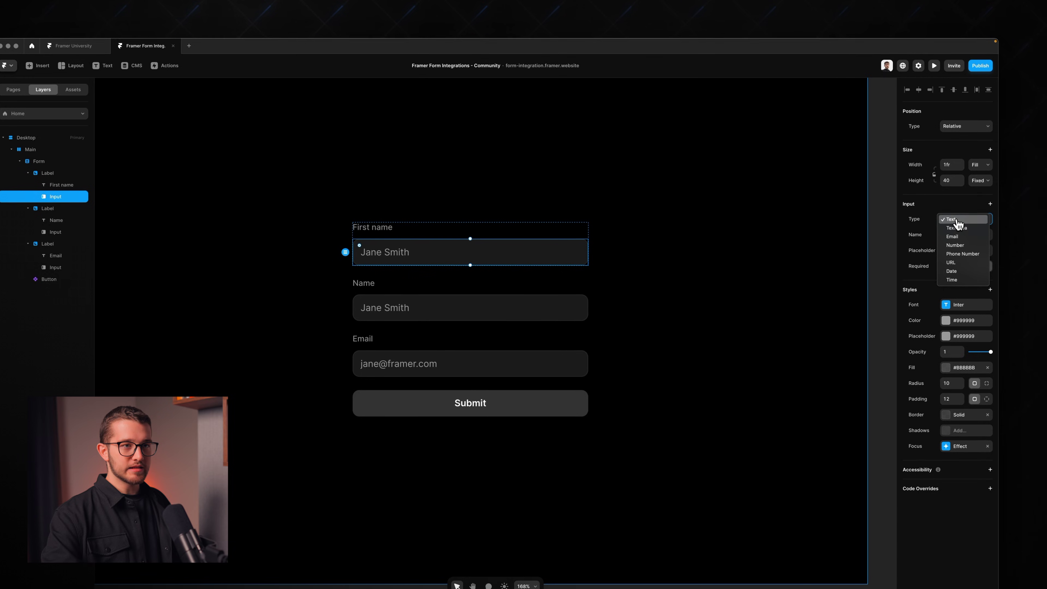
click(926, 211)
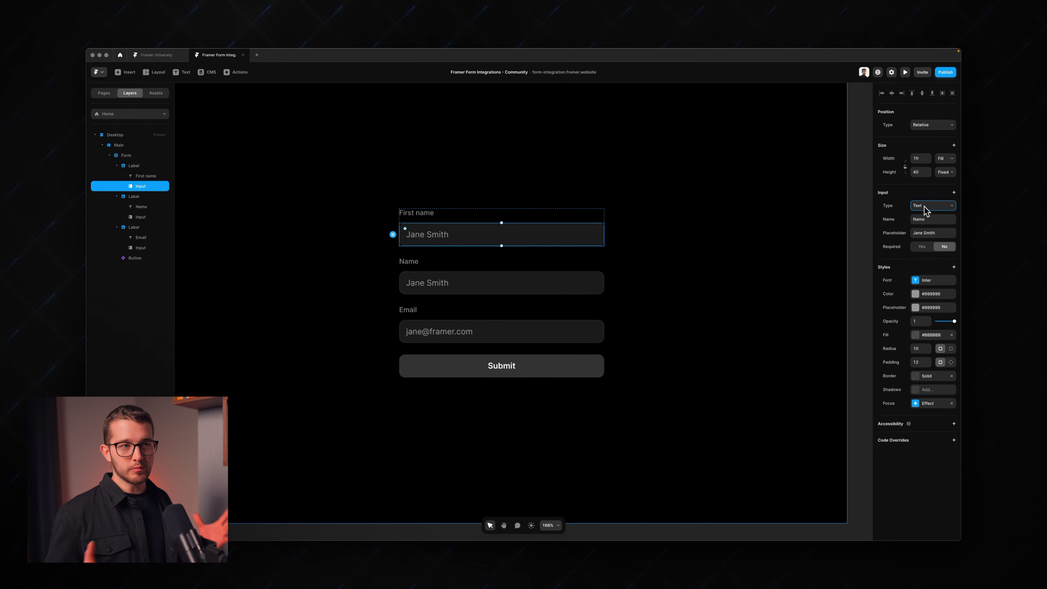
click(934, 219)
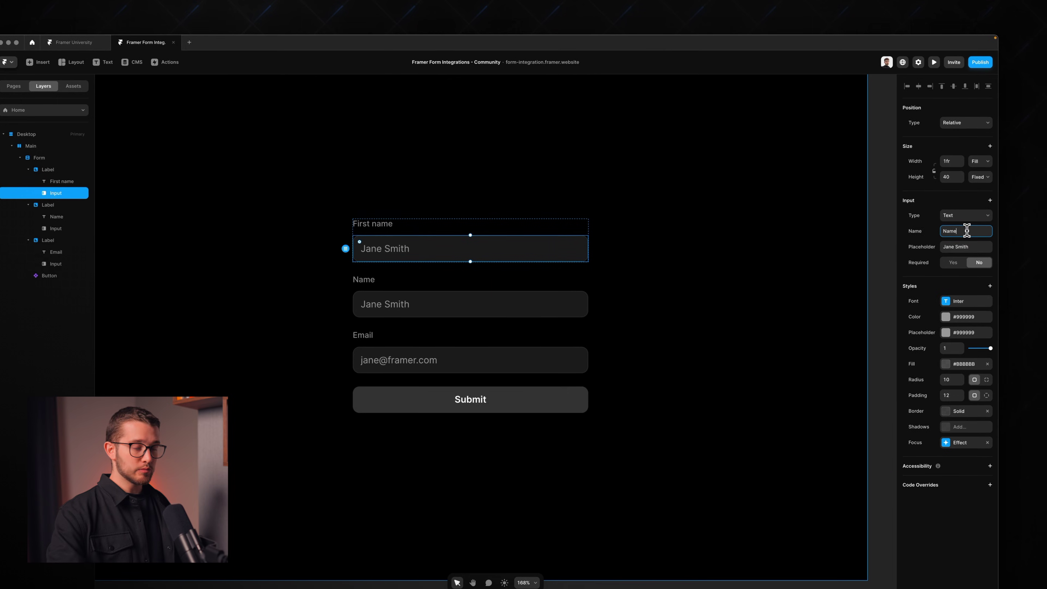
double_click(967, 231)
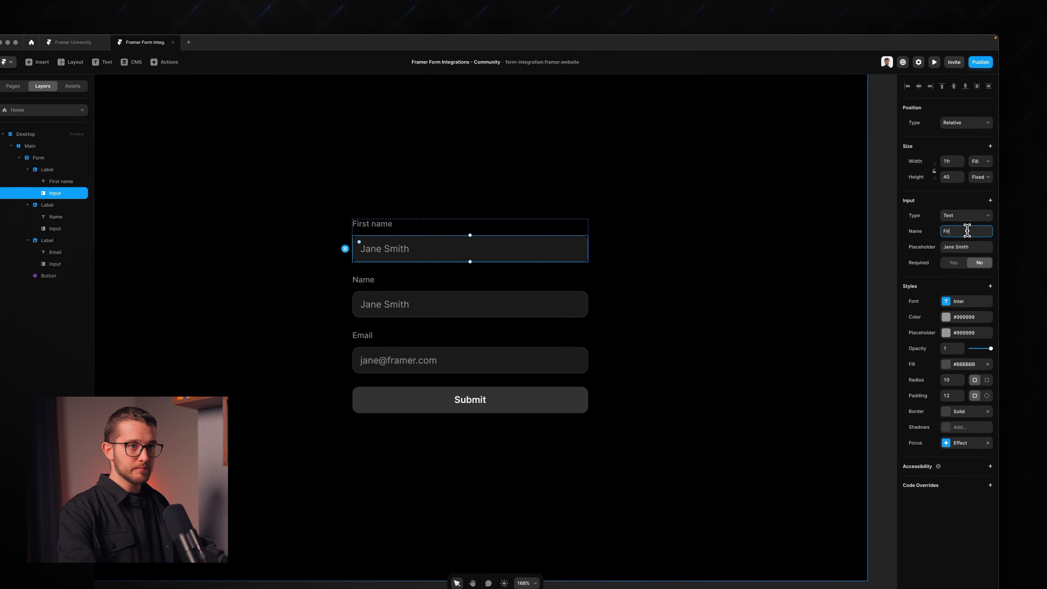
text(First nam)
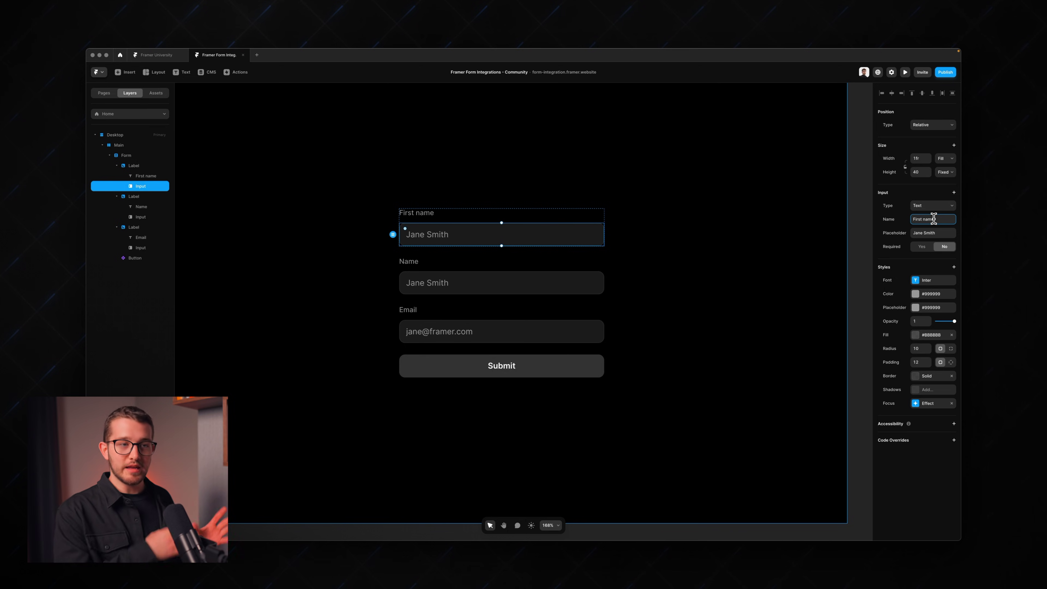
click(934, 231)
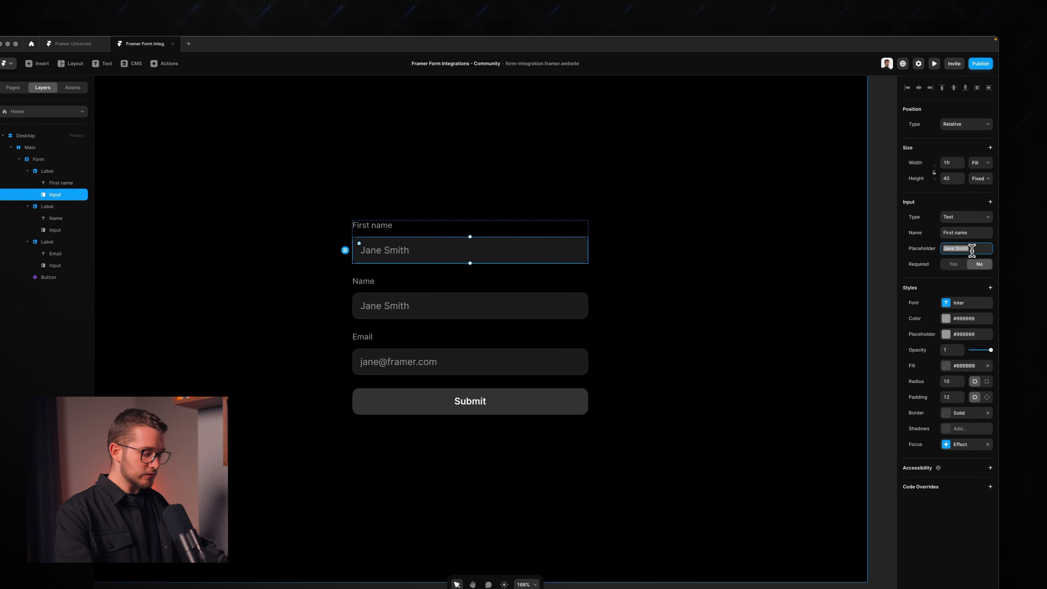
text(Jane)
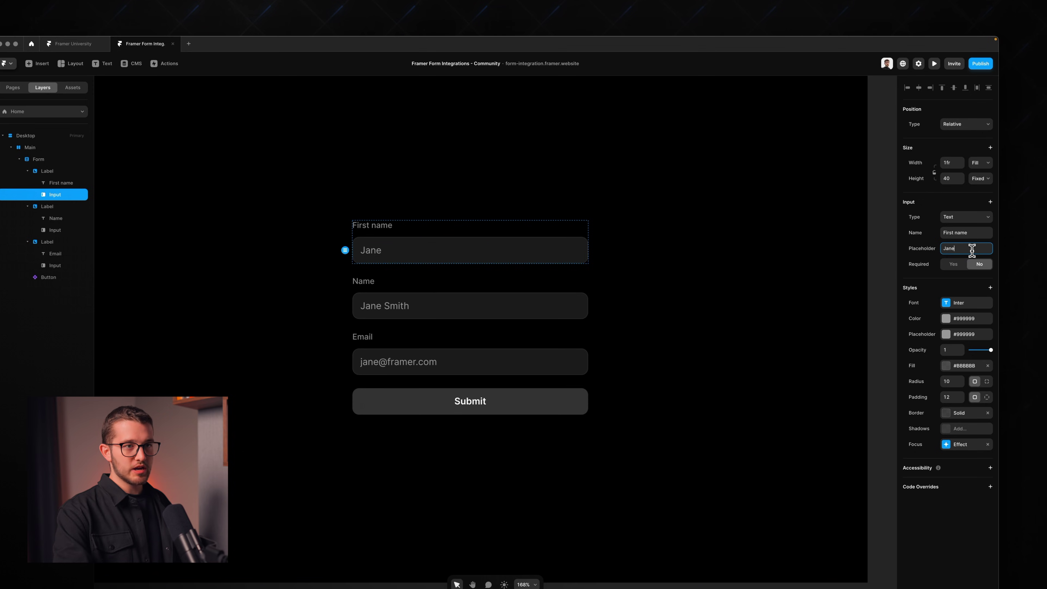
click(954, 264)
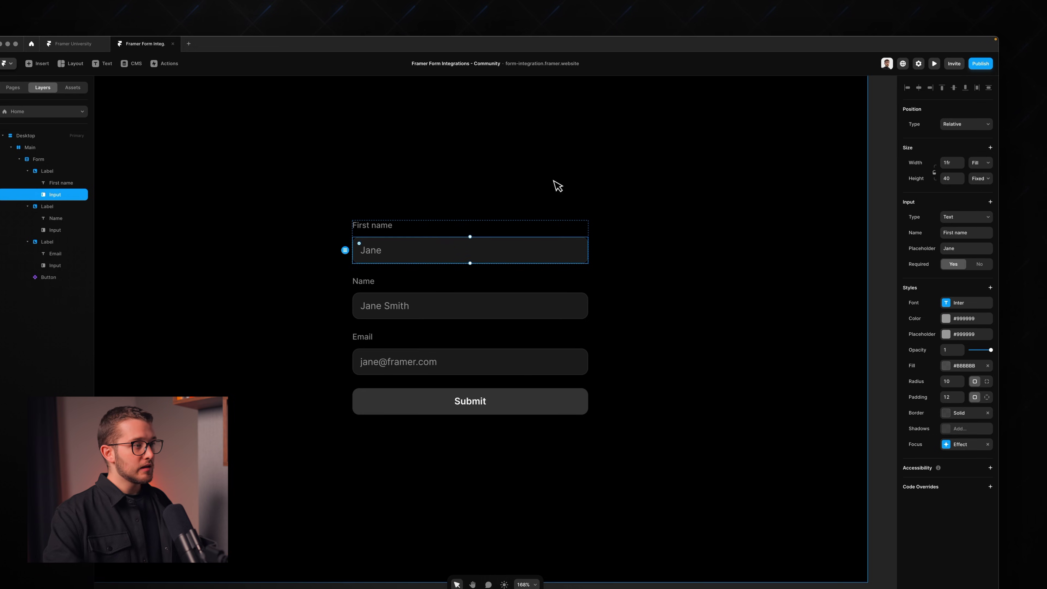
Step: Make the second field a required 'Last name' input with placeholder 'Smith'
double_click(370, 282)
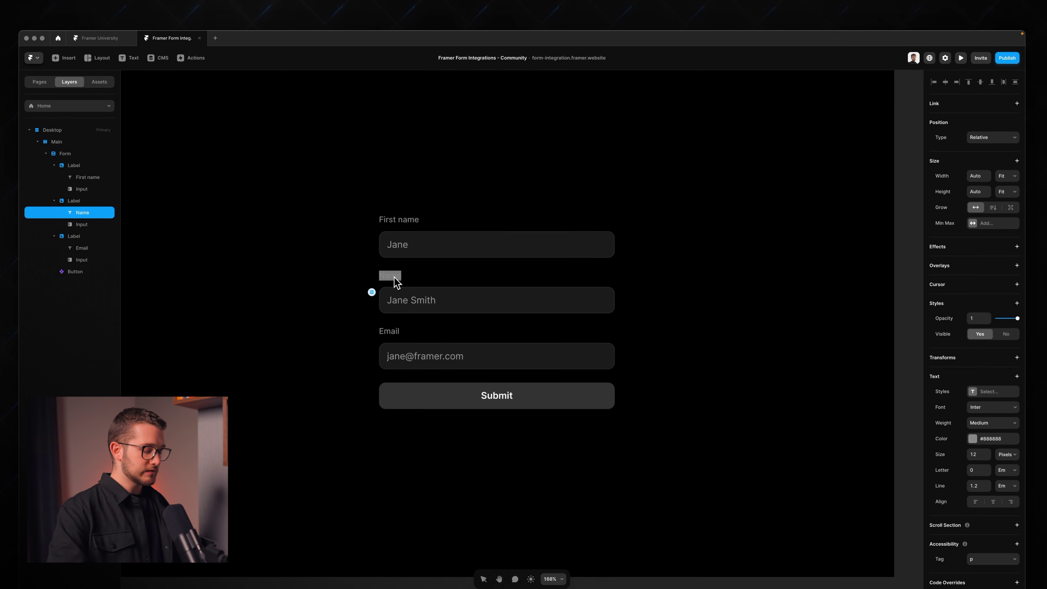
text(e)
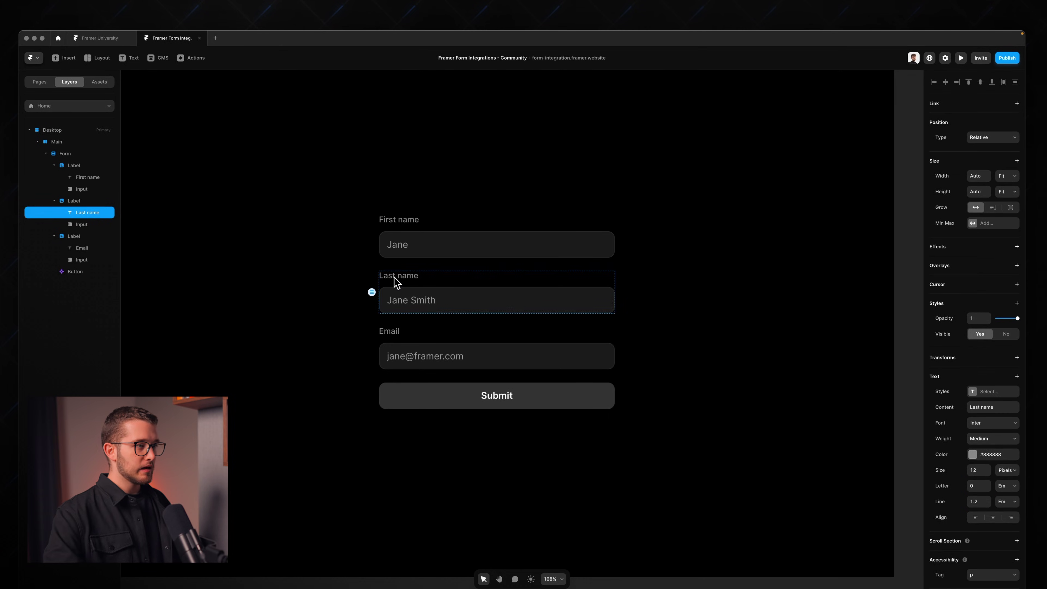
click(423, 299)
click(1003, 227)
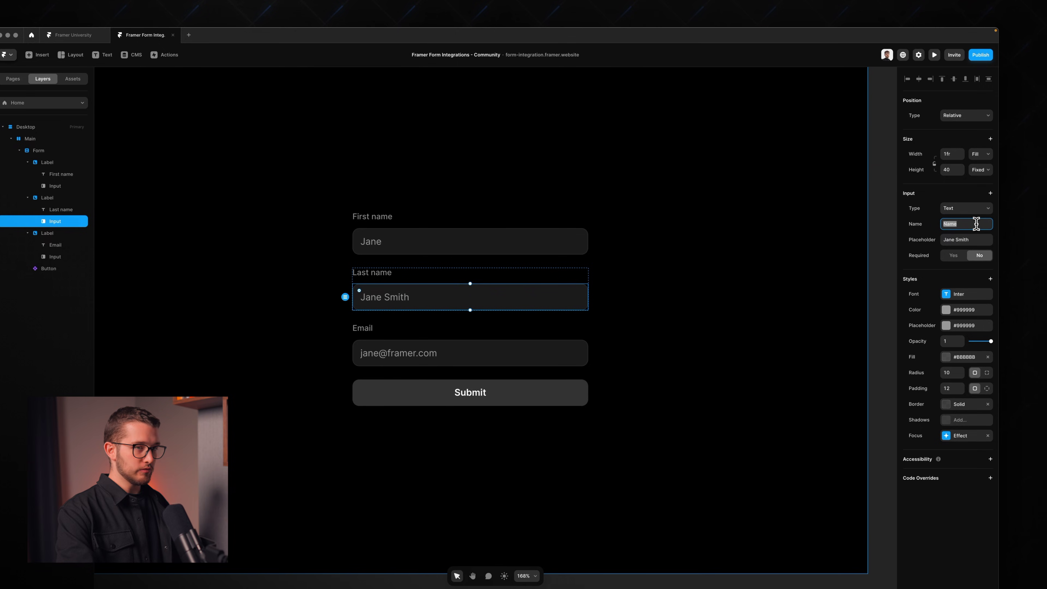
click(971, 239)
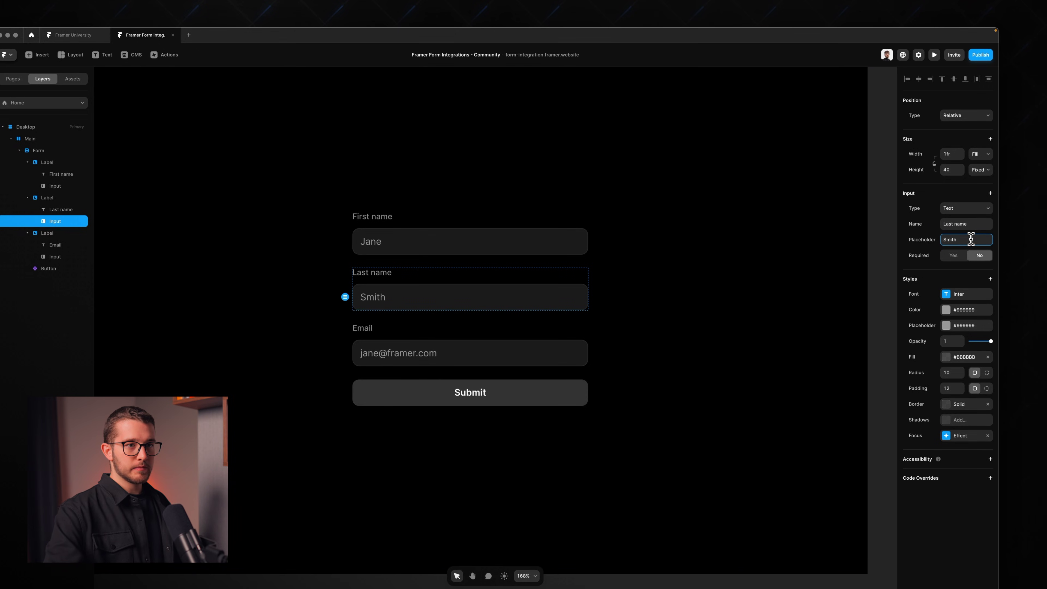
click(961, 256)
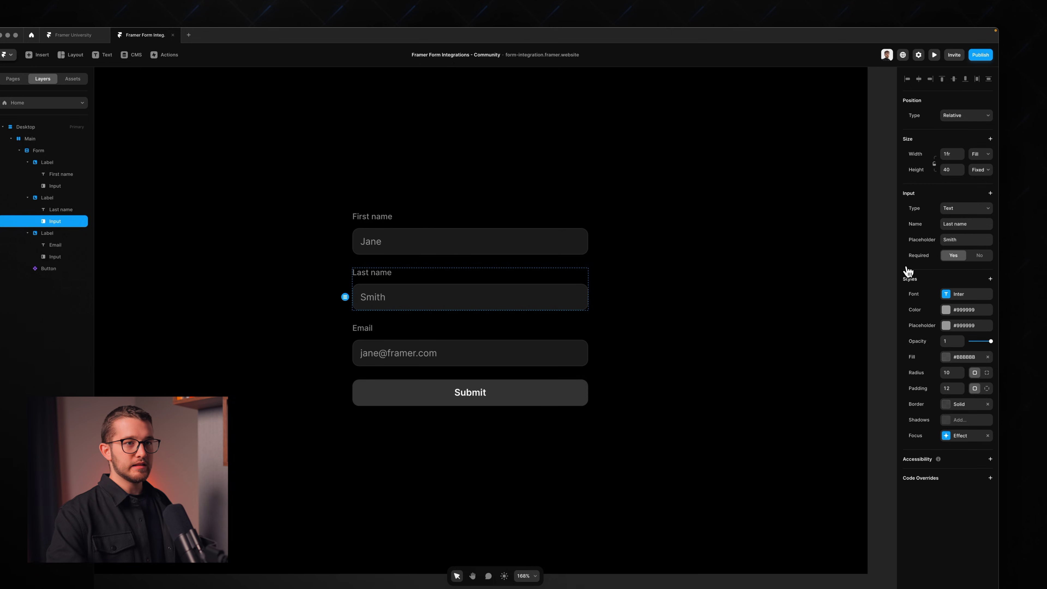
Step: Select both the Last name and First name label groups together
click(444, 274)
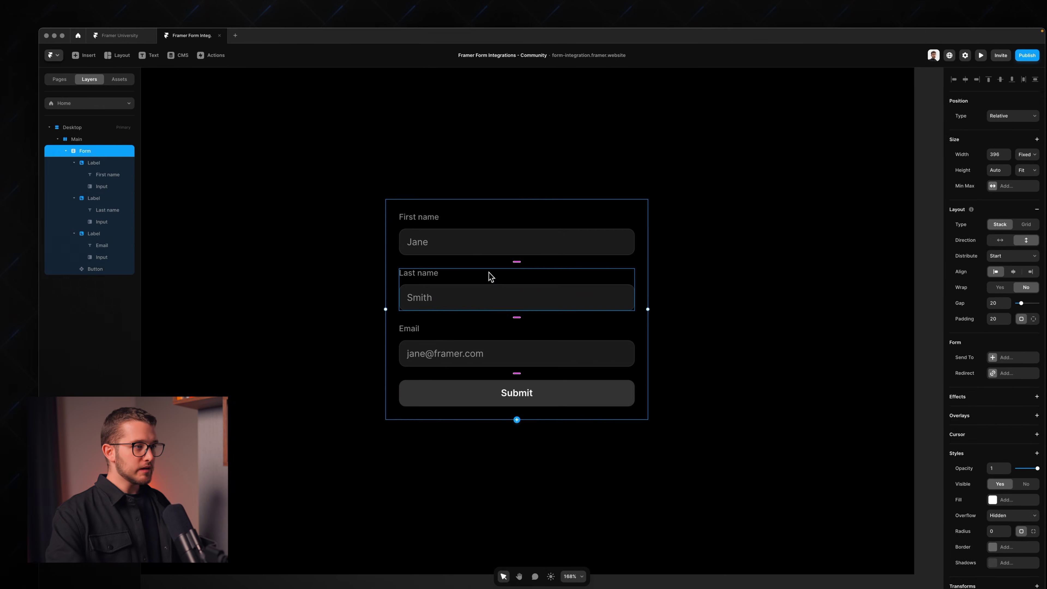
click(444, 276)
shift+click(491, 227)
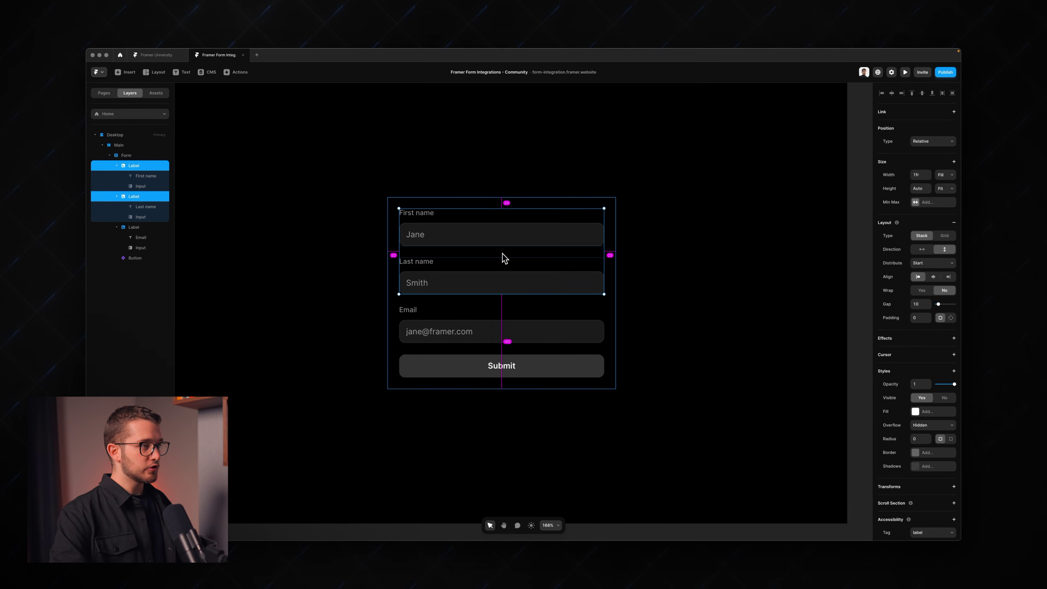
Step: Wrap both name labels in a horizontal stack named 'First and Last name'
key(super+alt+Return)
double_click(138, 166)
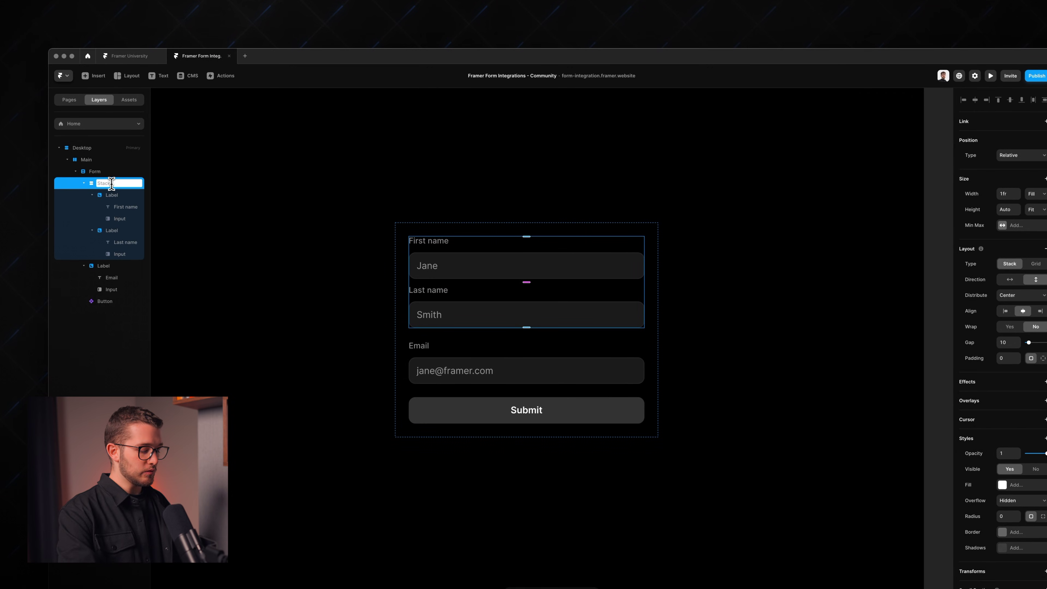
text(First and Last name)
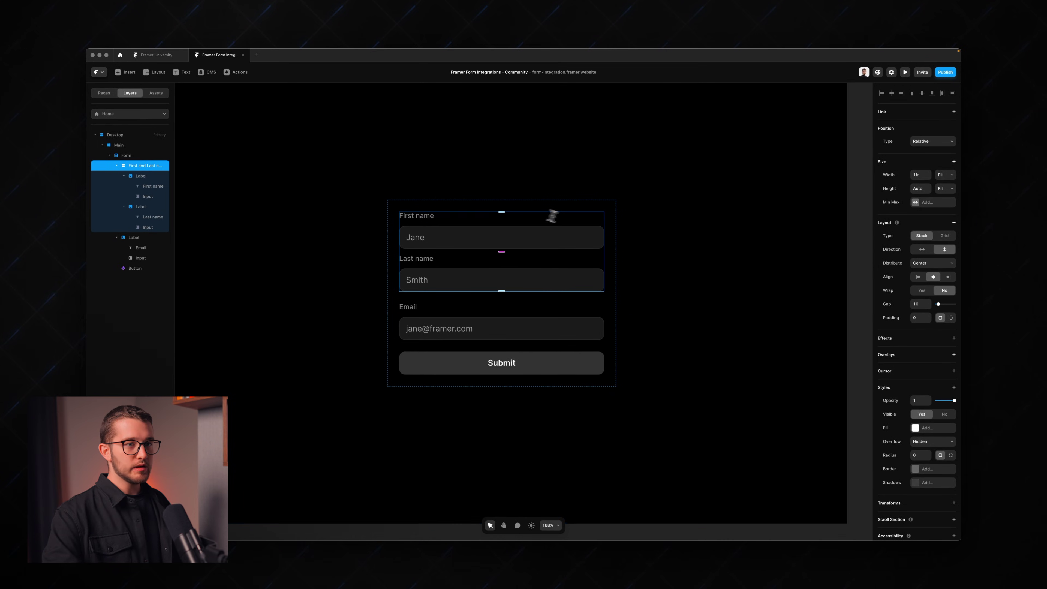
click(923, 250)
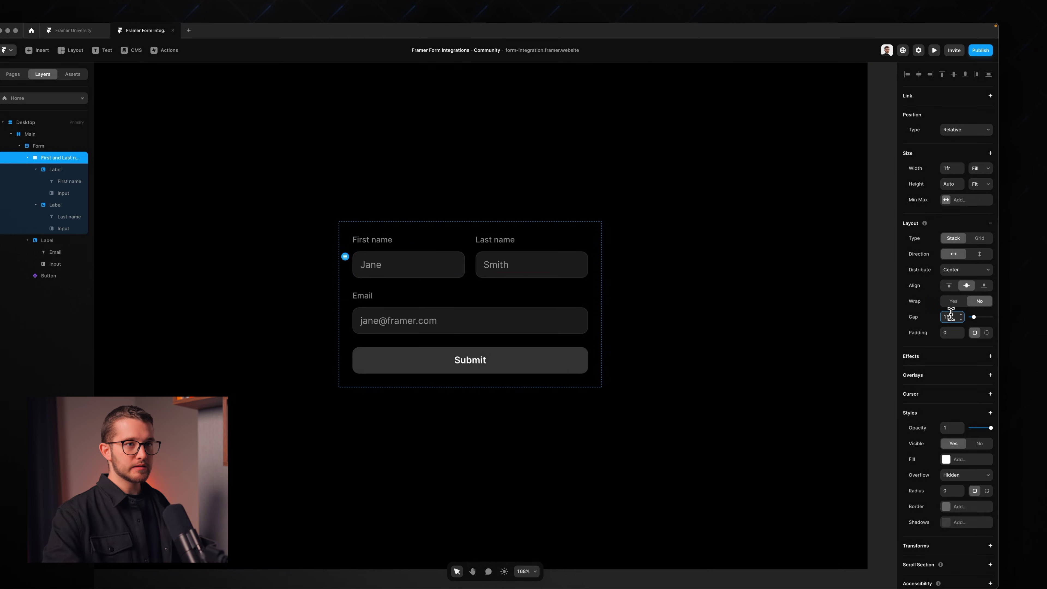
Step: Confirm the Email input's type is set to Email
click(455, 249)
click(479, 303)
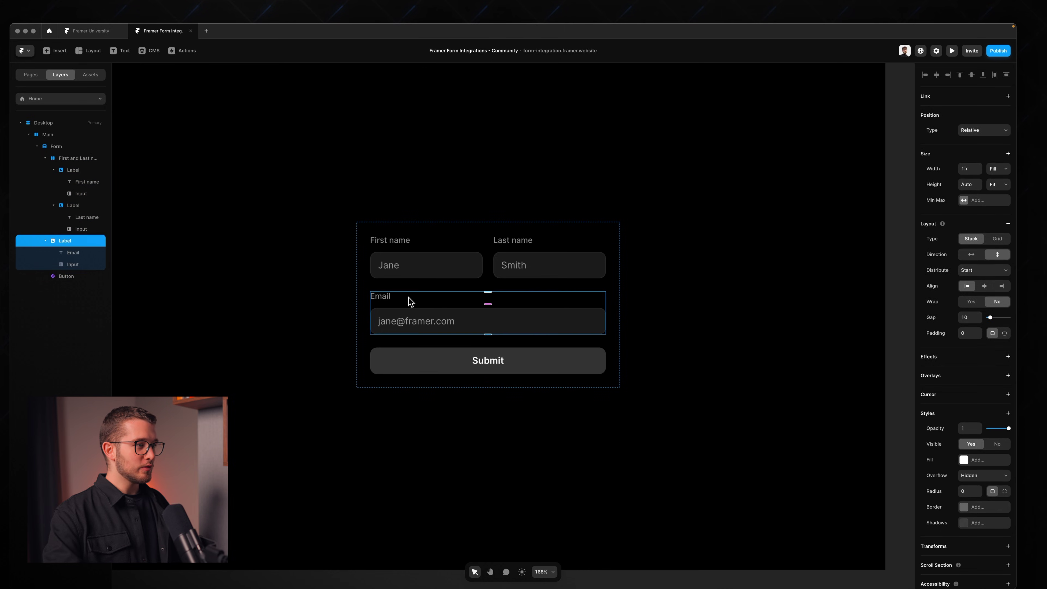
click(435, 322)
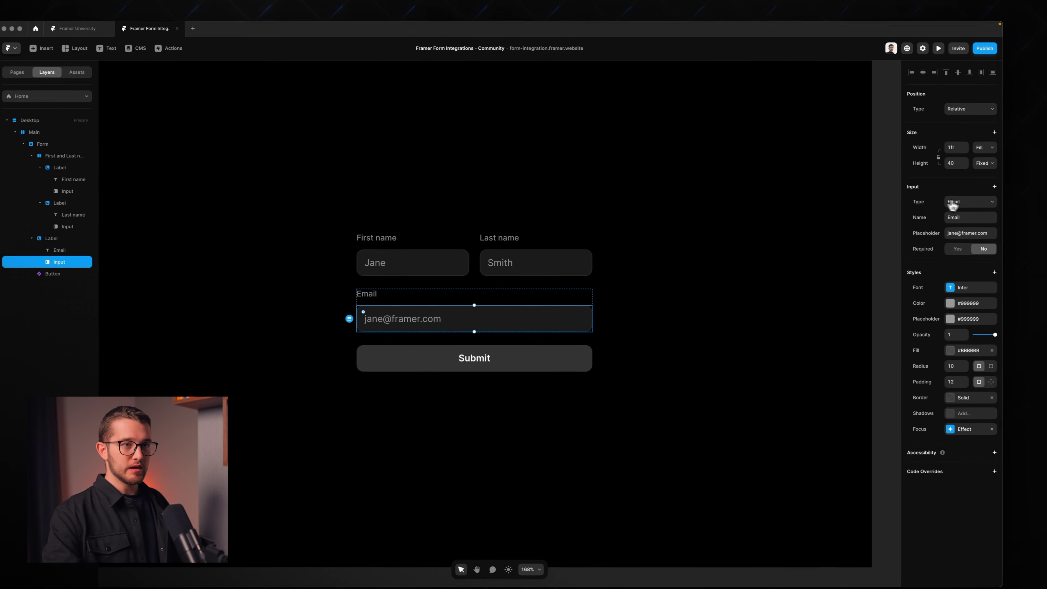
click(953, 202)
click(956, 201)
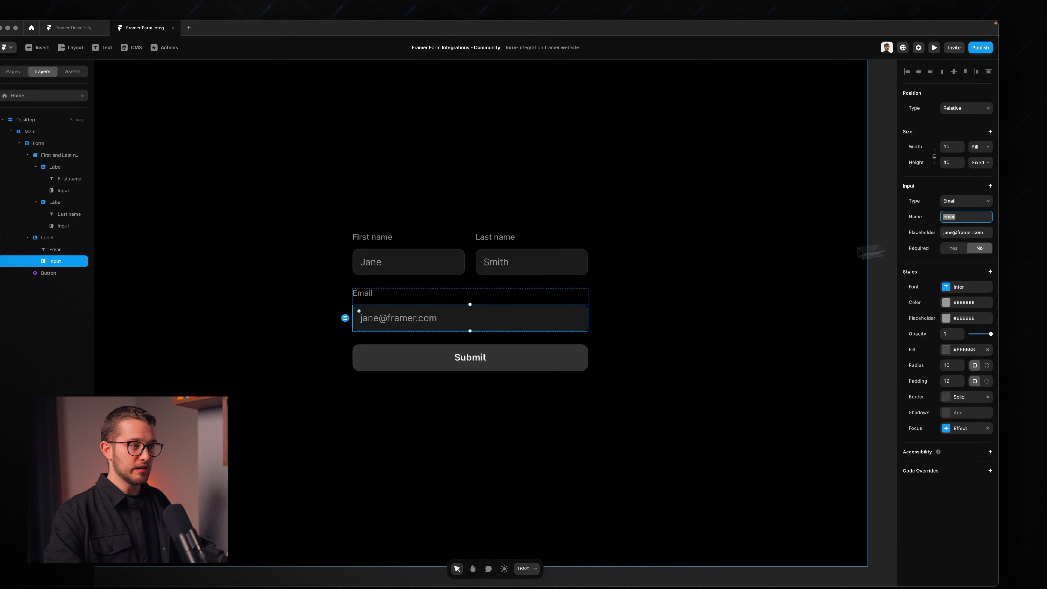
click(596, 346)
click(662, 329)
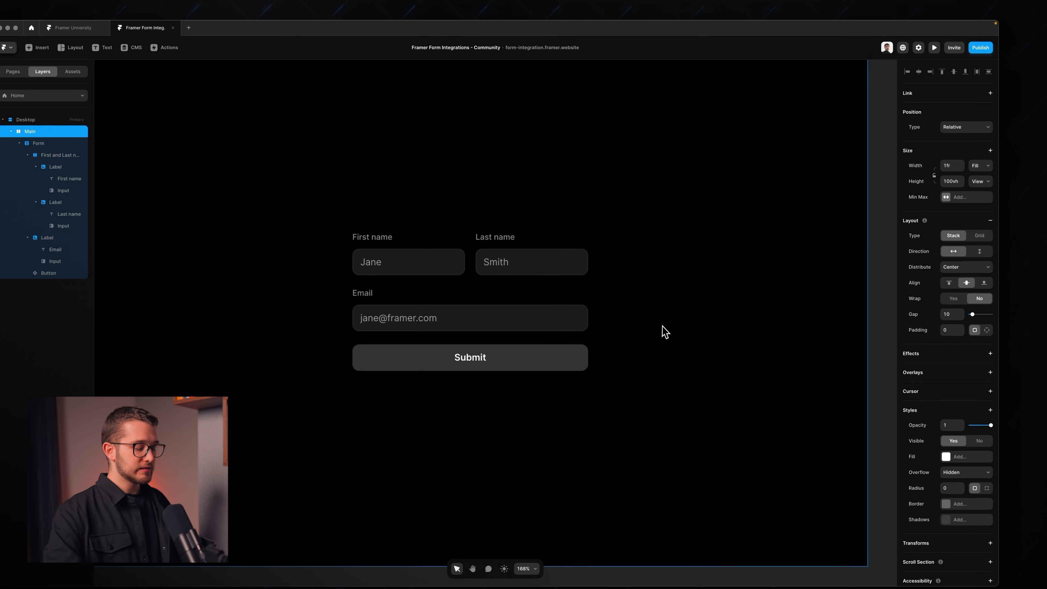
key(super+p)
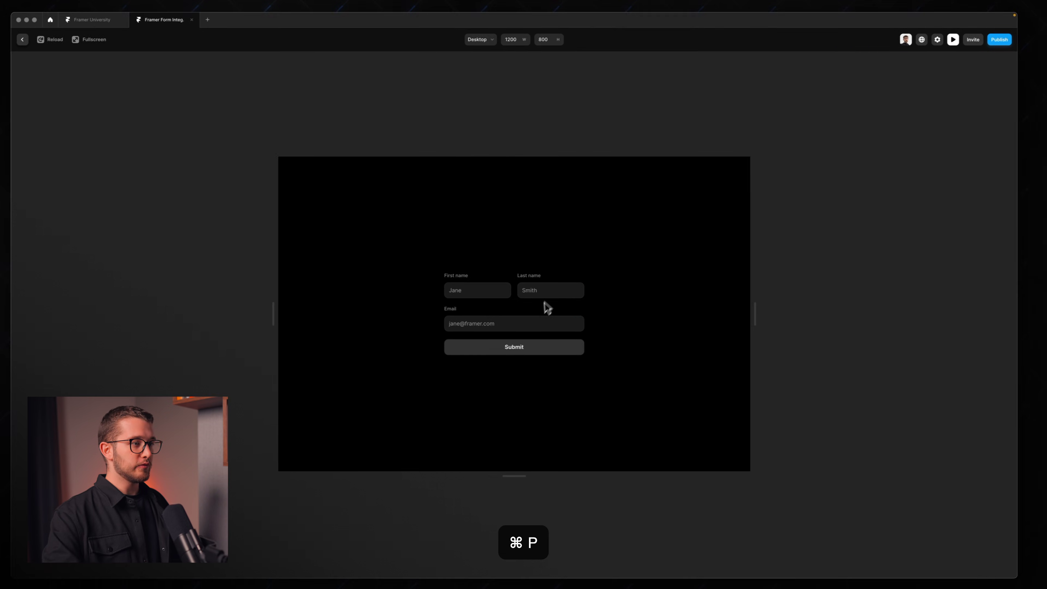
key(Escape)
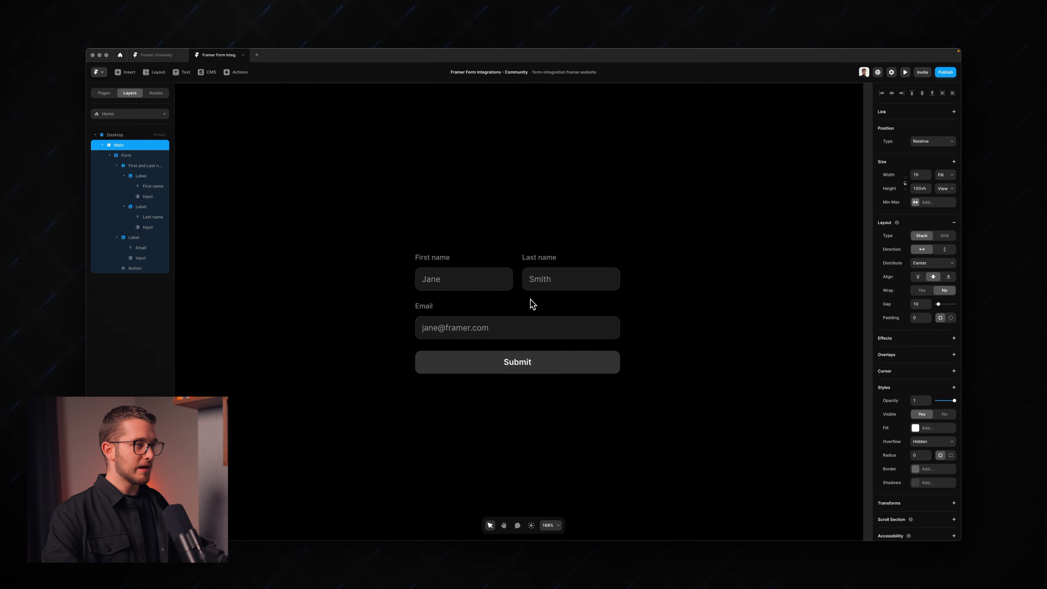
scroll(533, 304, up, 5)
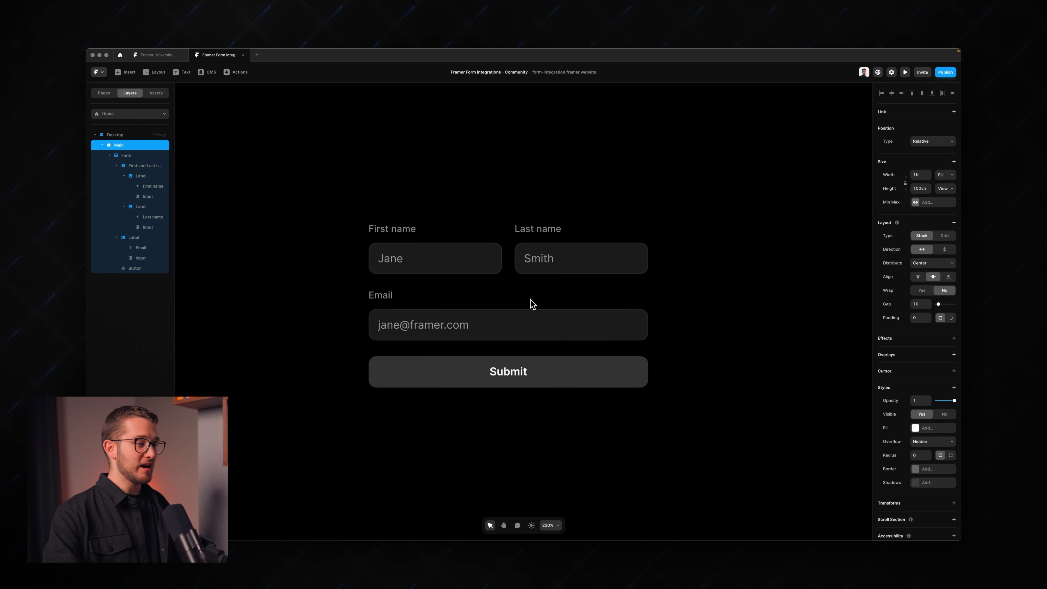
click(511, 364)
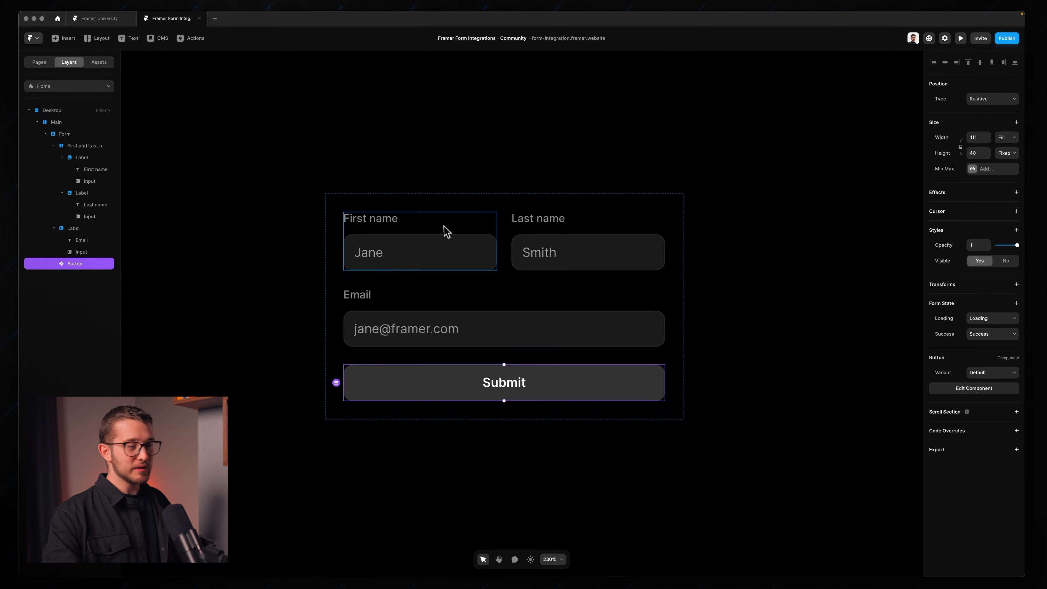
Step: Make the First name input's typed text white and test it in preview
click(444, 250)
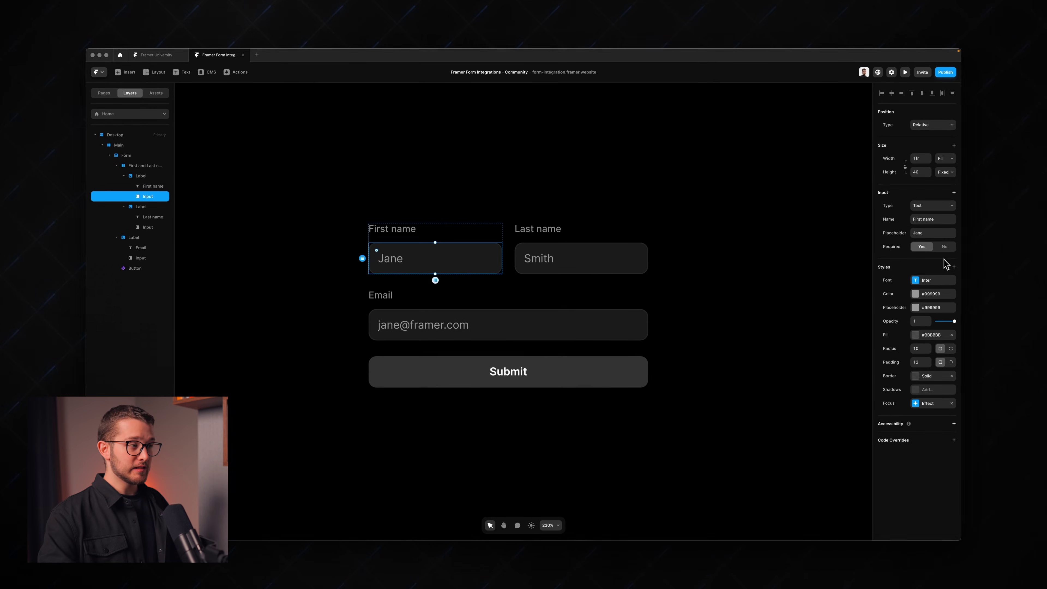
click(915, 294)
key(super+z)
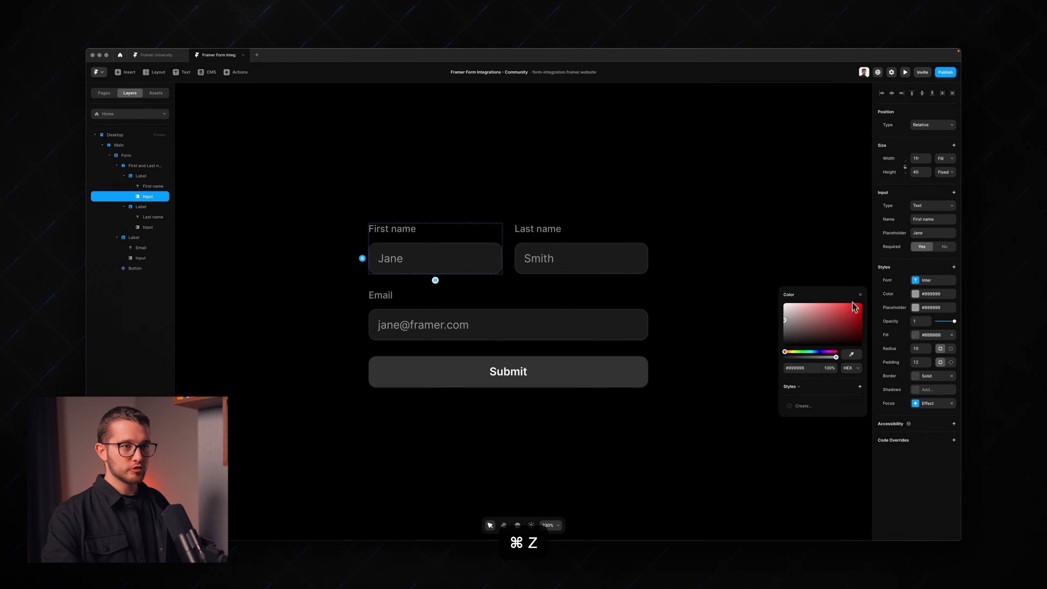
drag(833, 322, 783, 303)
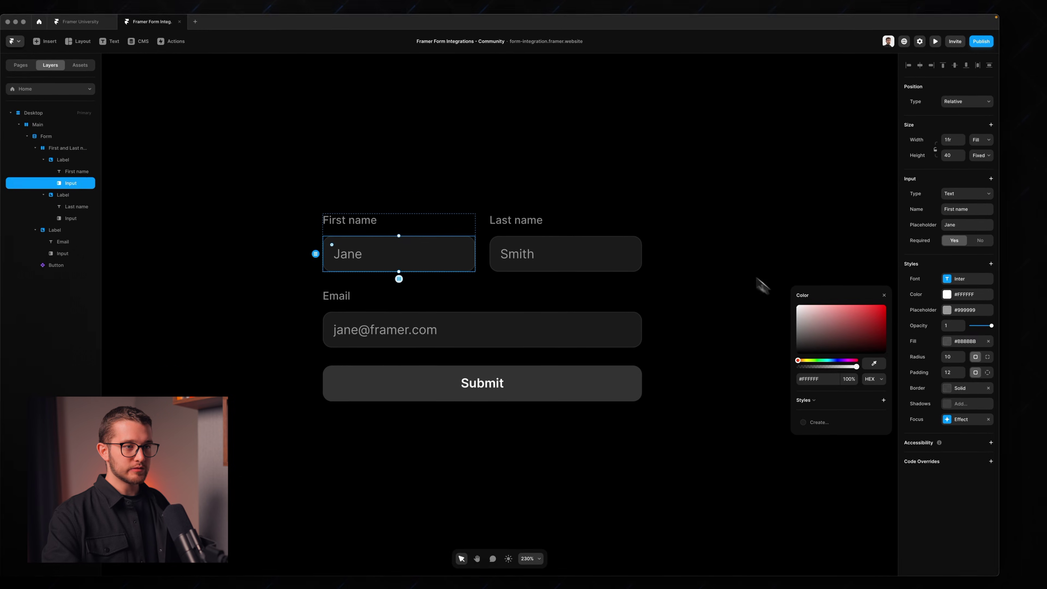
key(super+p)
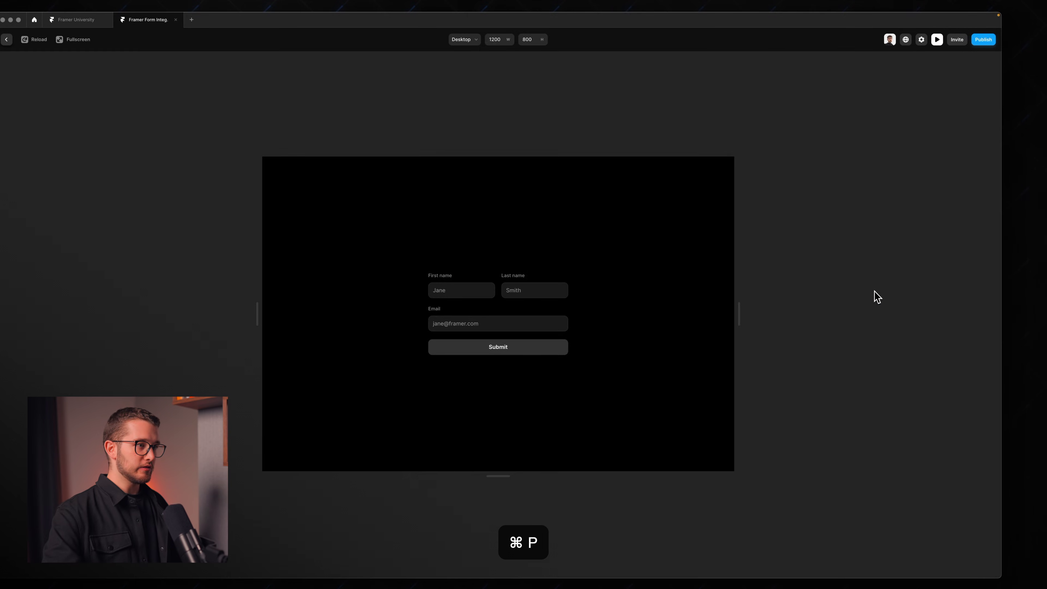
click(440, 290)
key(Escape)
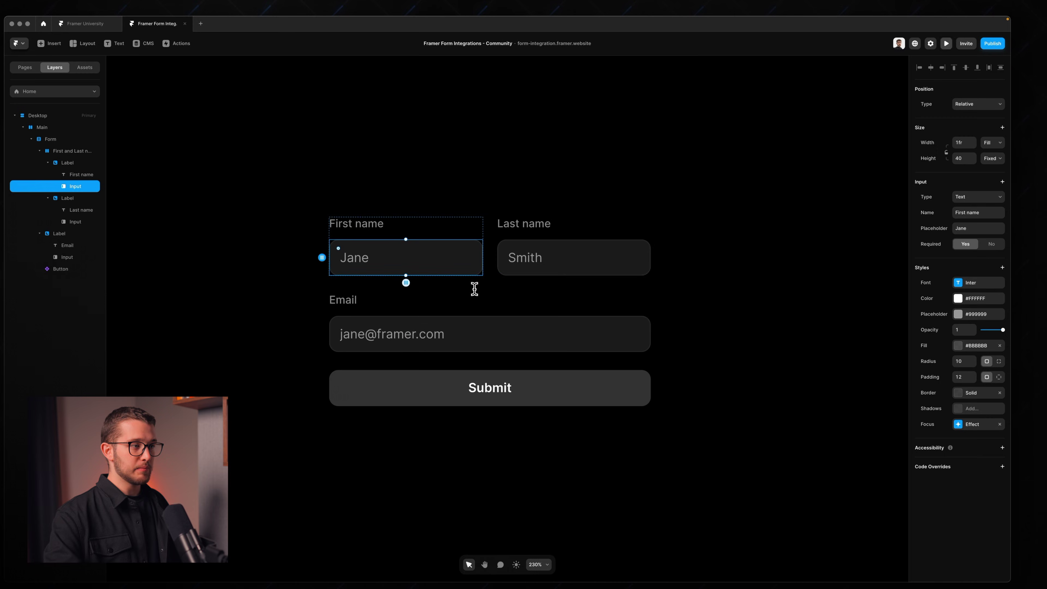
Step: Give the First name input a darker #9C9C9C fill and a corner radius of 6
click(983, 306)
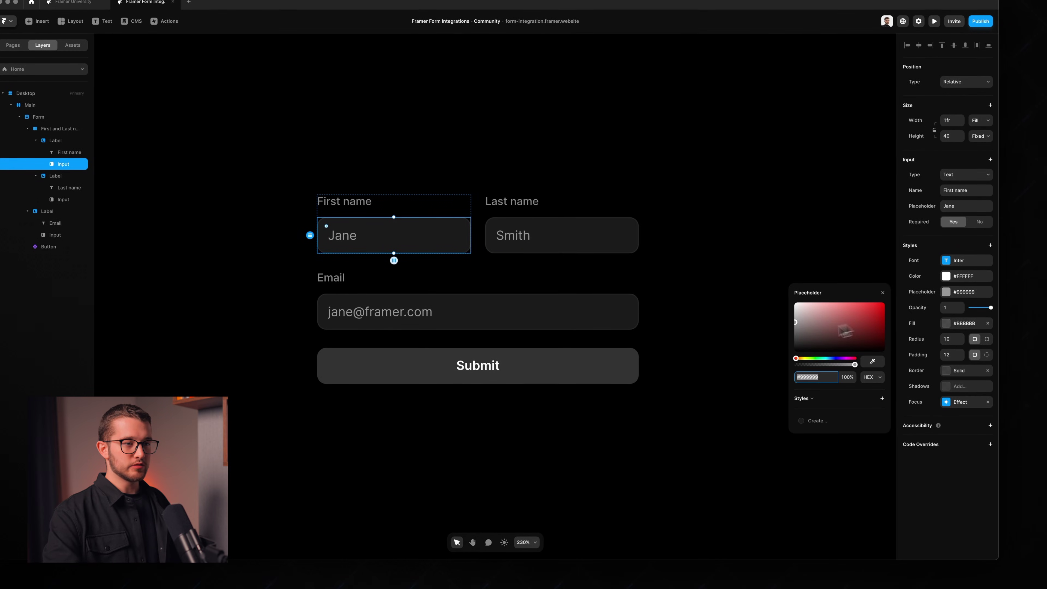
click(883, 293)
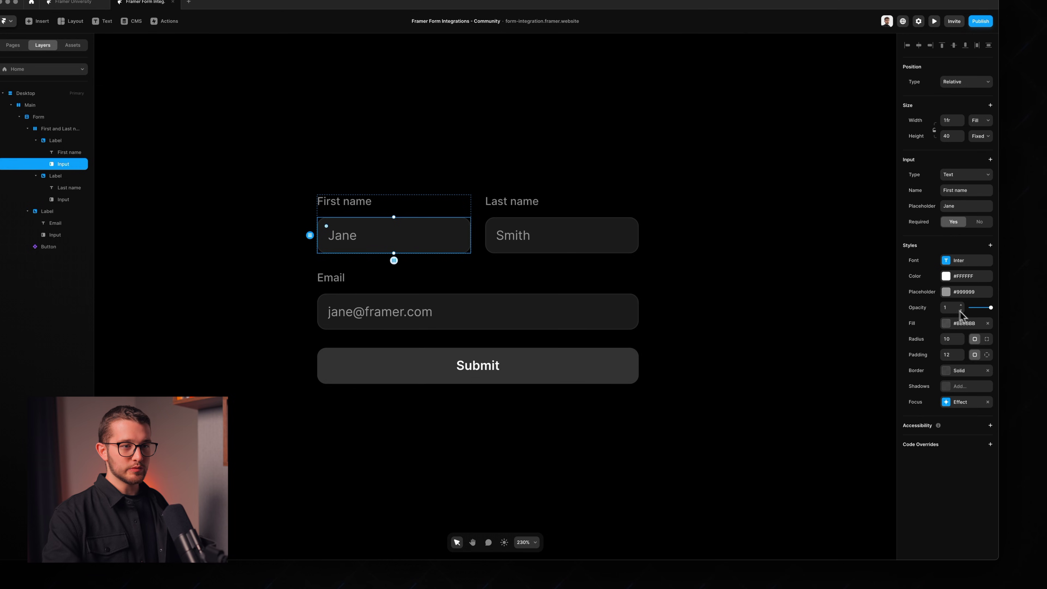
click(958, 326)
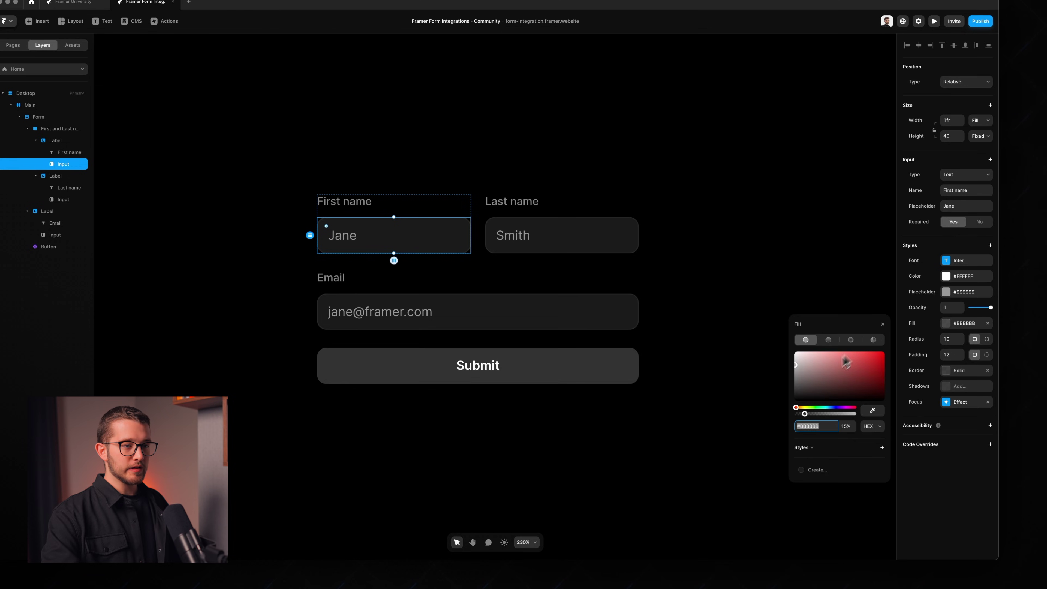
click(796, 370)
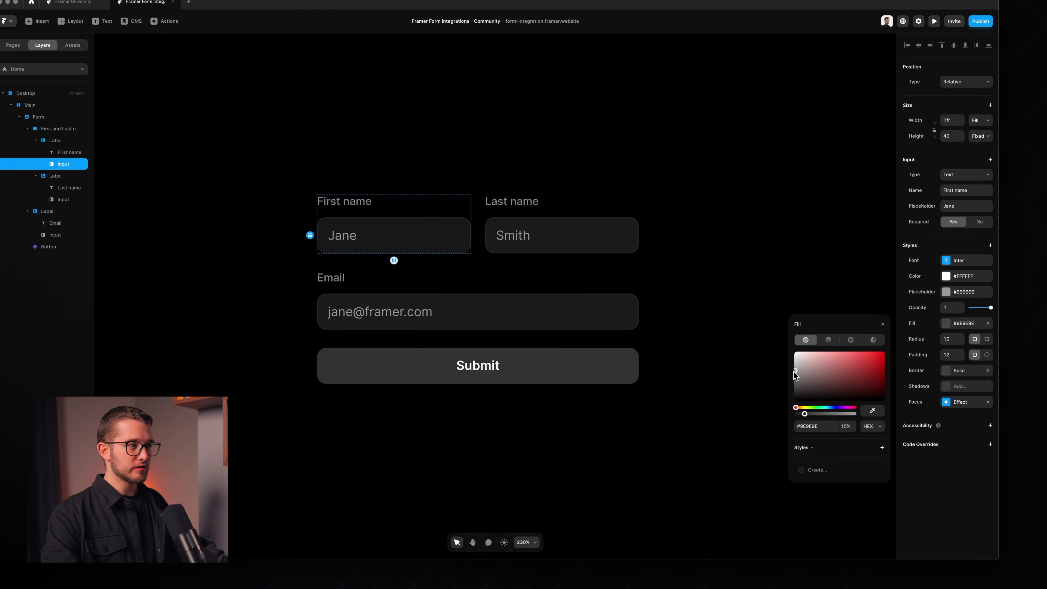
click(948, 339)
text(7)
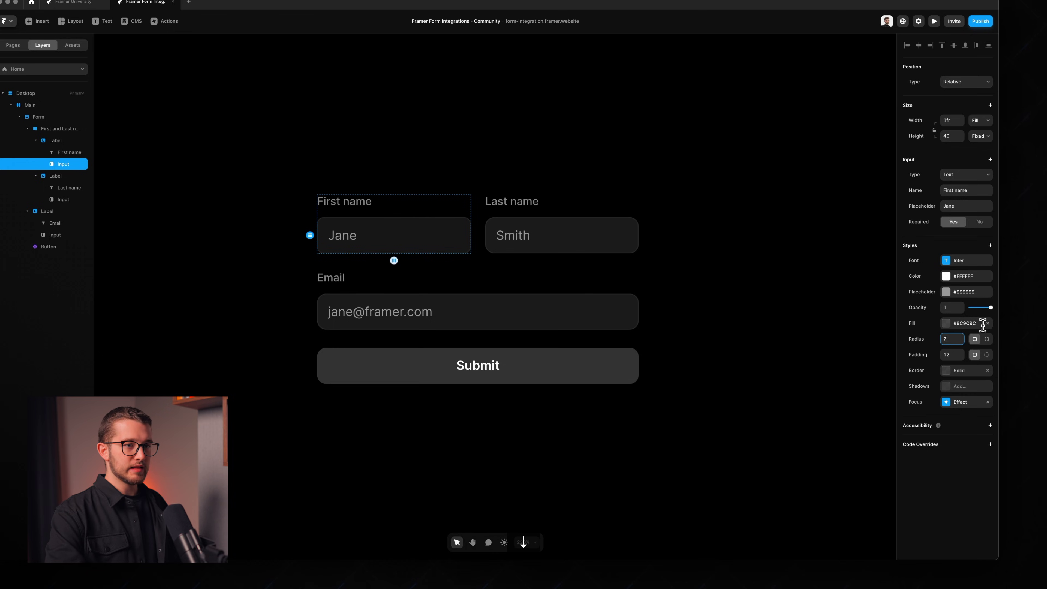
key(Down)
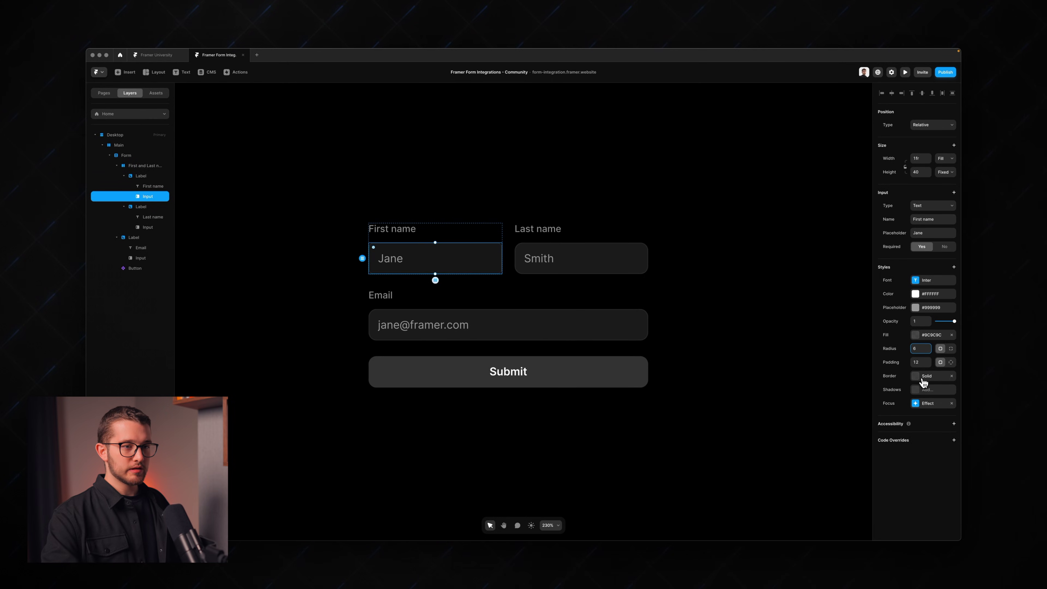
Step: Add a focus effect with a darker border colour to the First name input and preview it
click(923, 378)
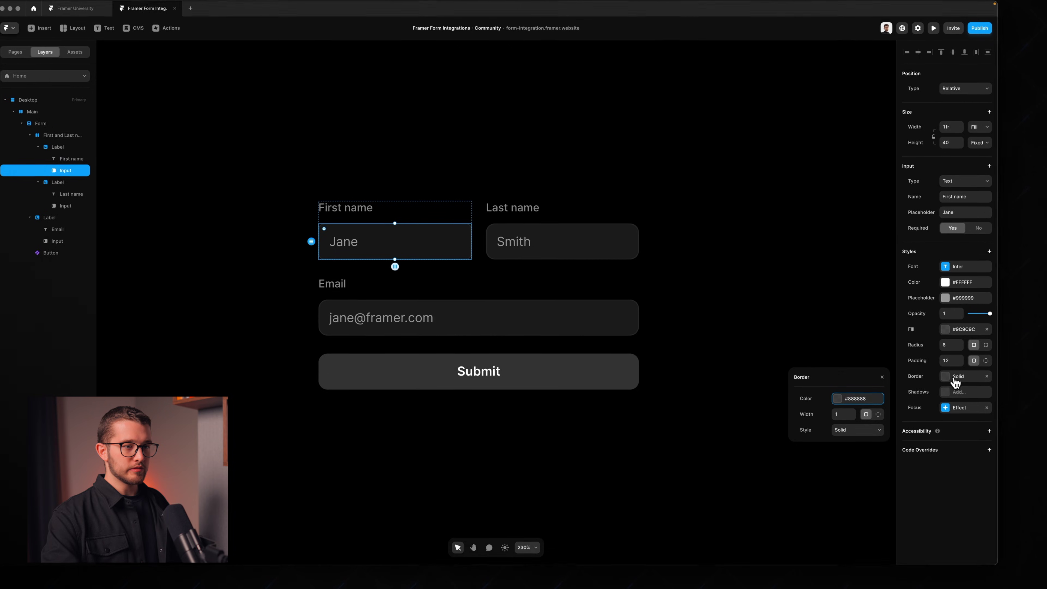
click(883, 376)
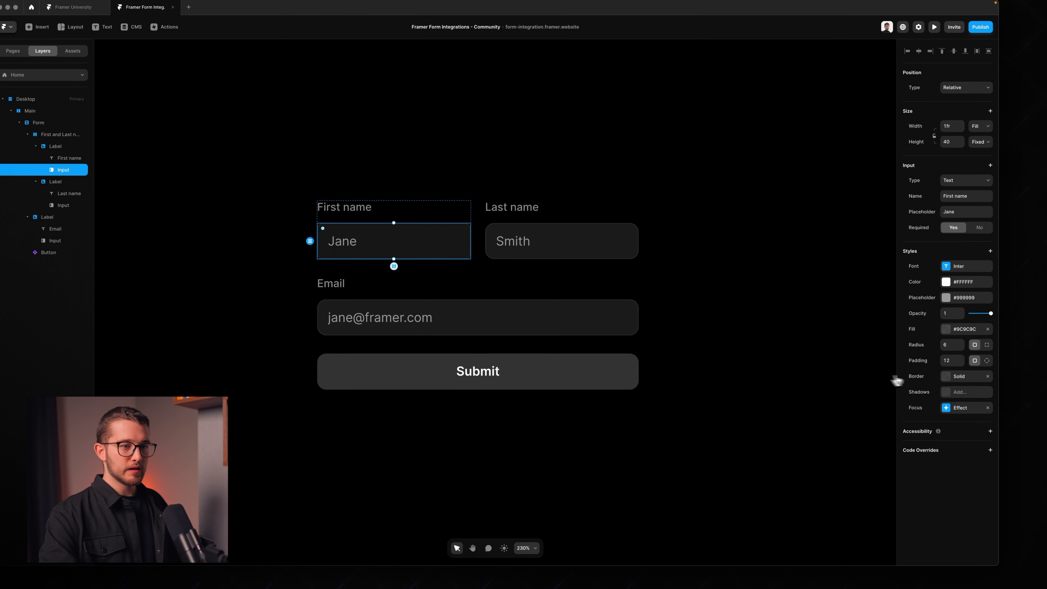
click(951, 410)
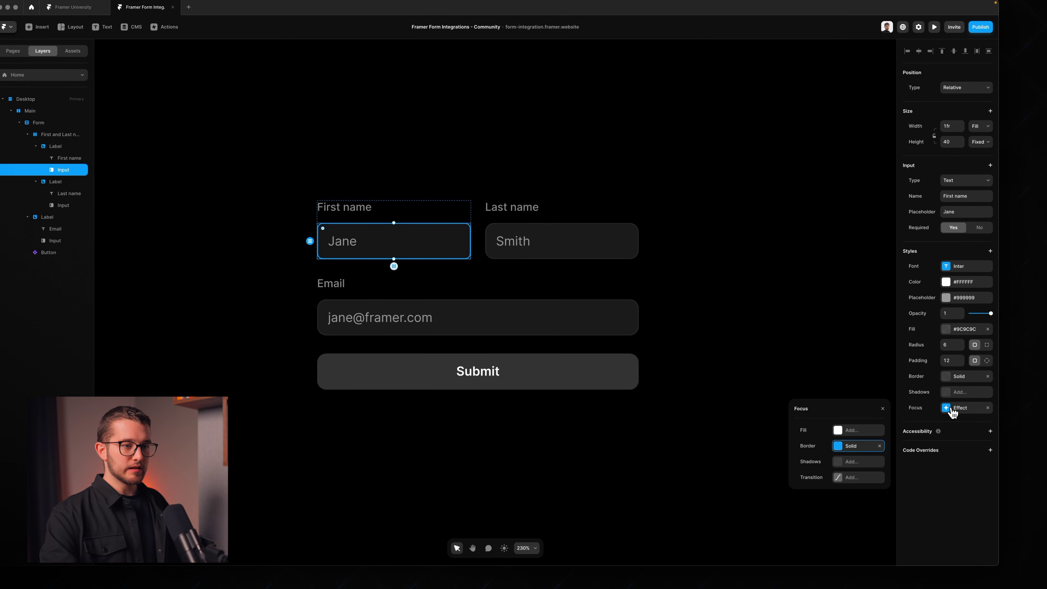
drag(869, 403, 868, 230)
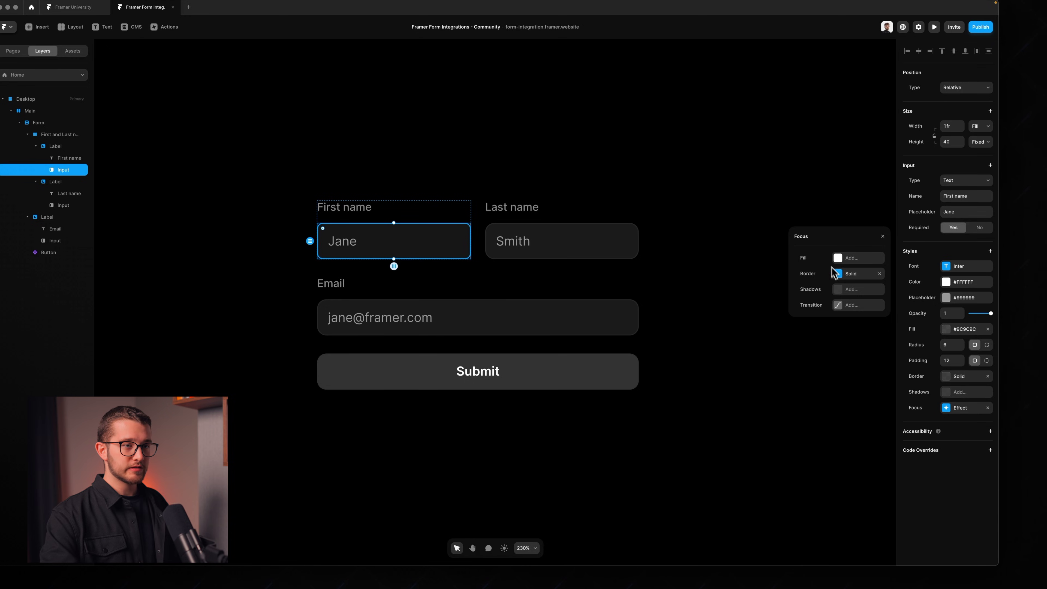
click(851, 275)
click(850, 265)
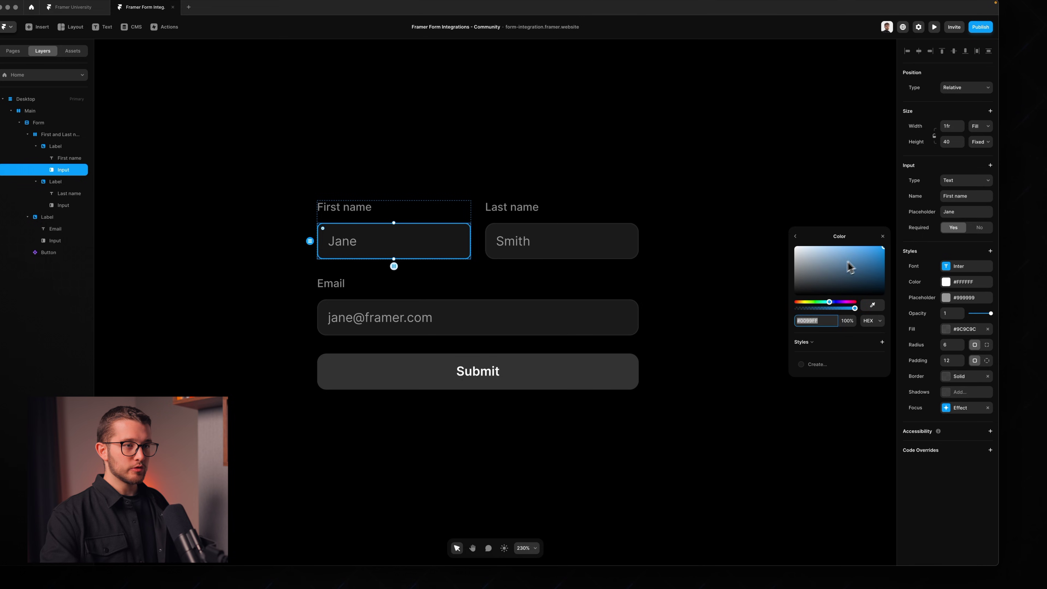
drag(774, 263, 772, 290)
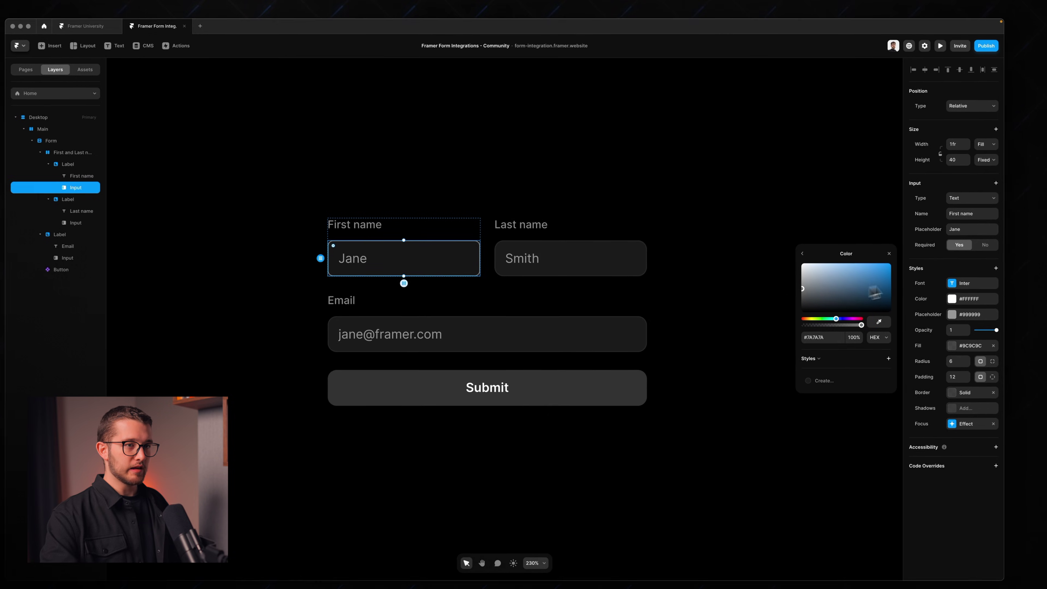
click(883, 236)
key(super+p)
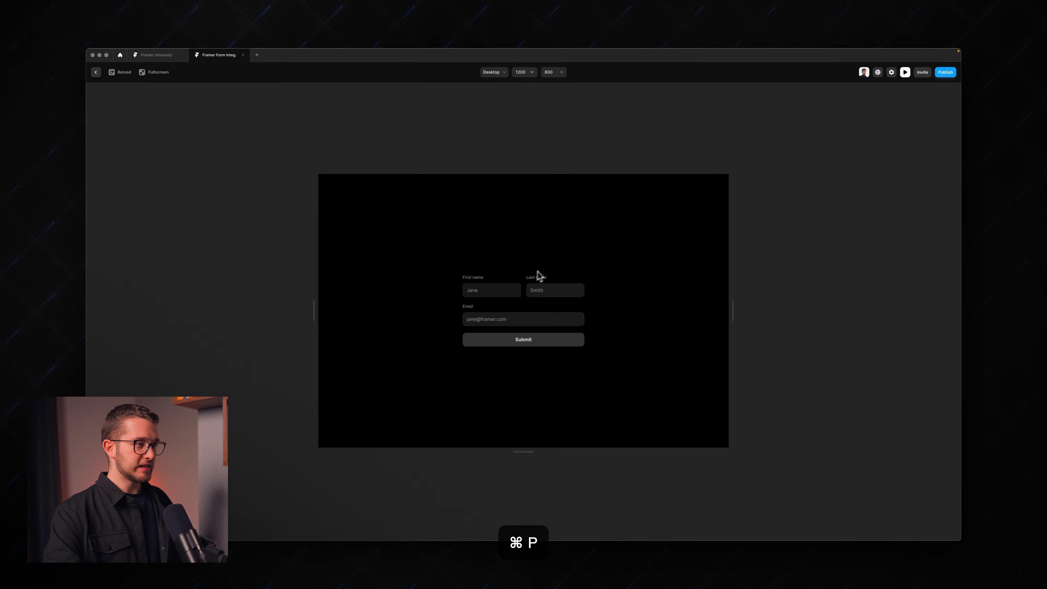
click(495, 285)
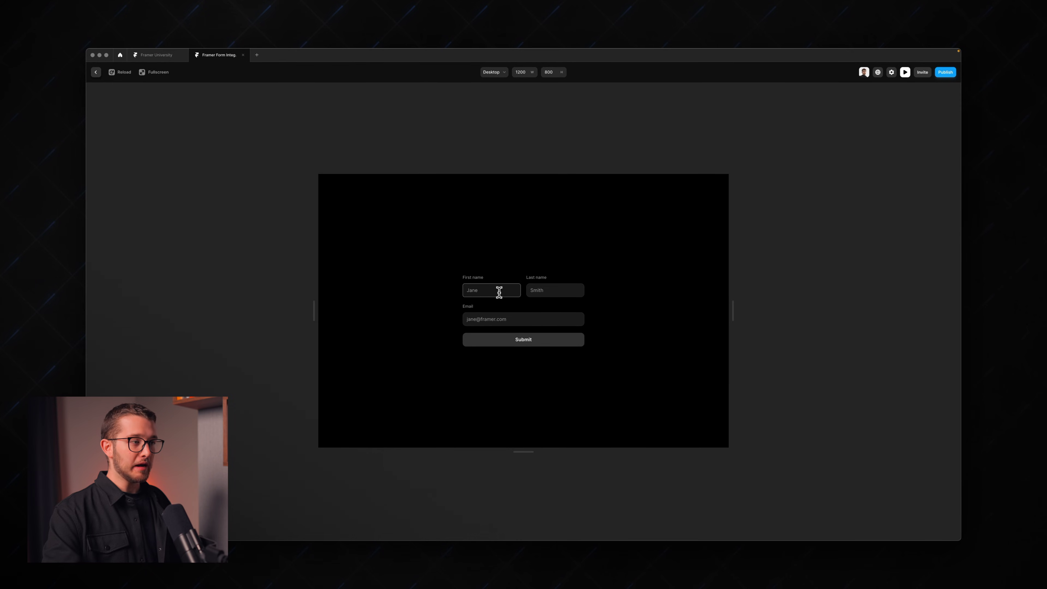
key(Escape)
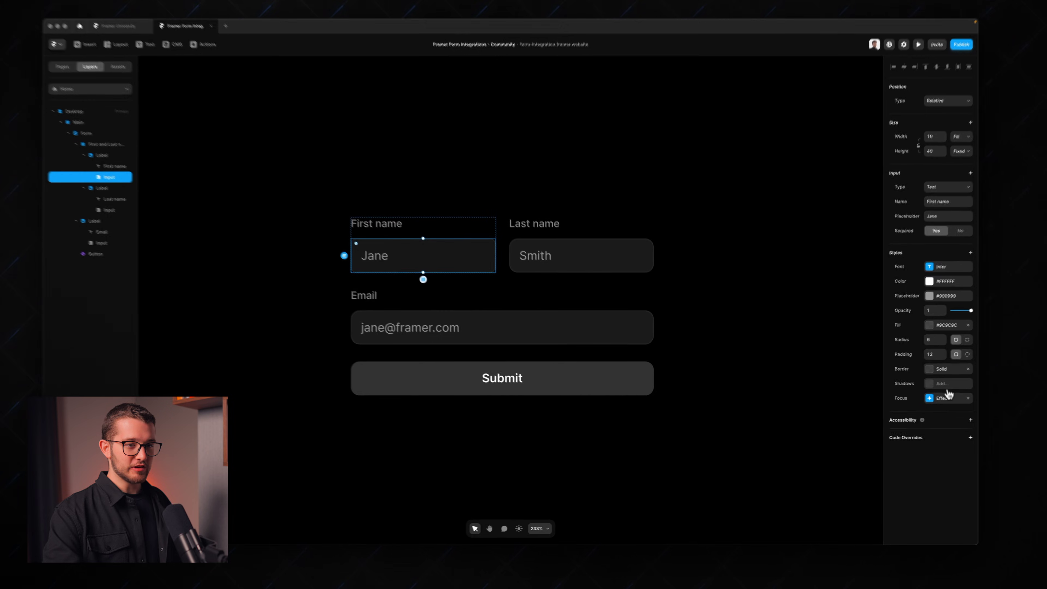
Step: Change the focus border colour to a bright light blue and check it in preview
click(942, 368)
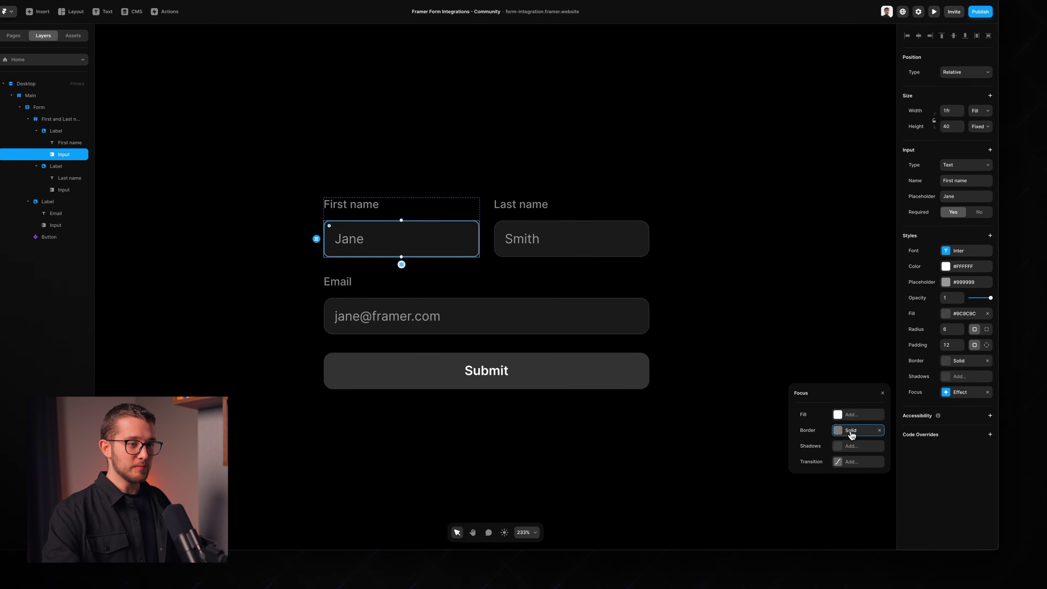
click(832, 421)
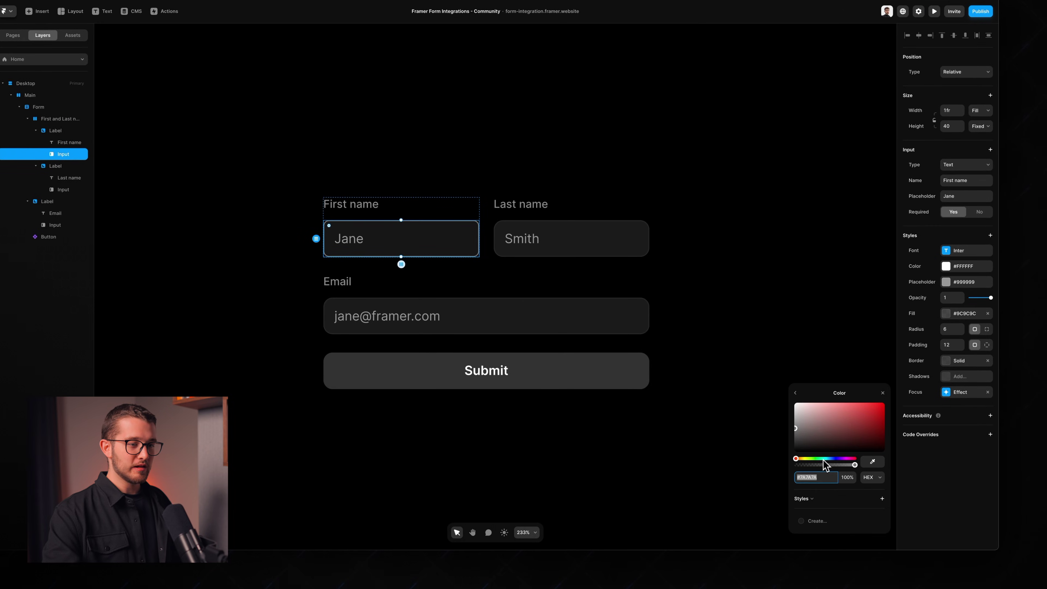
click(828, 459)
click(858, 408)
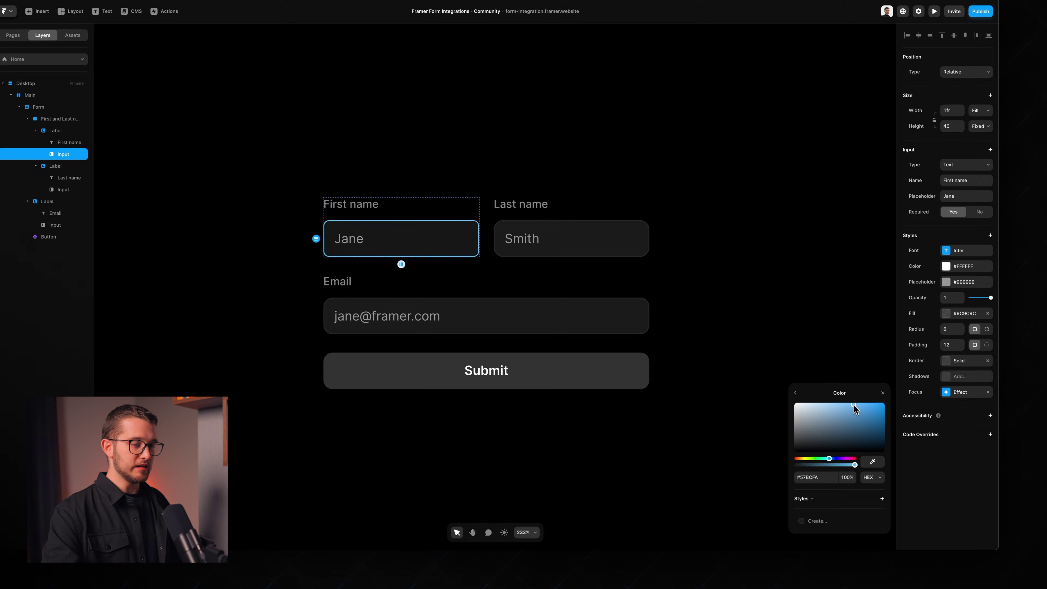
key(super+p)
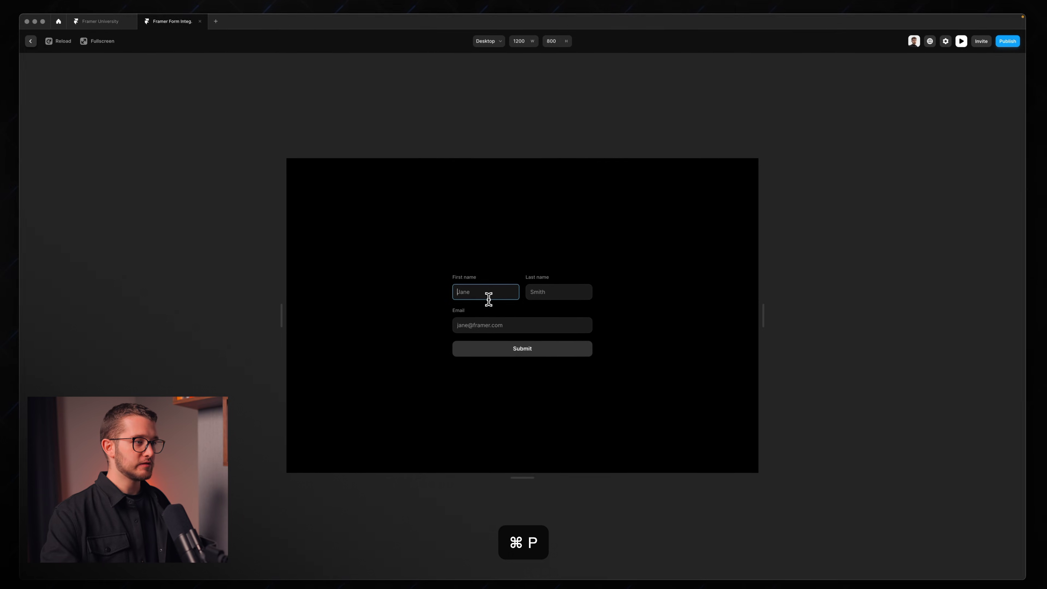
key(super+p)
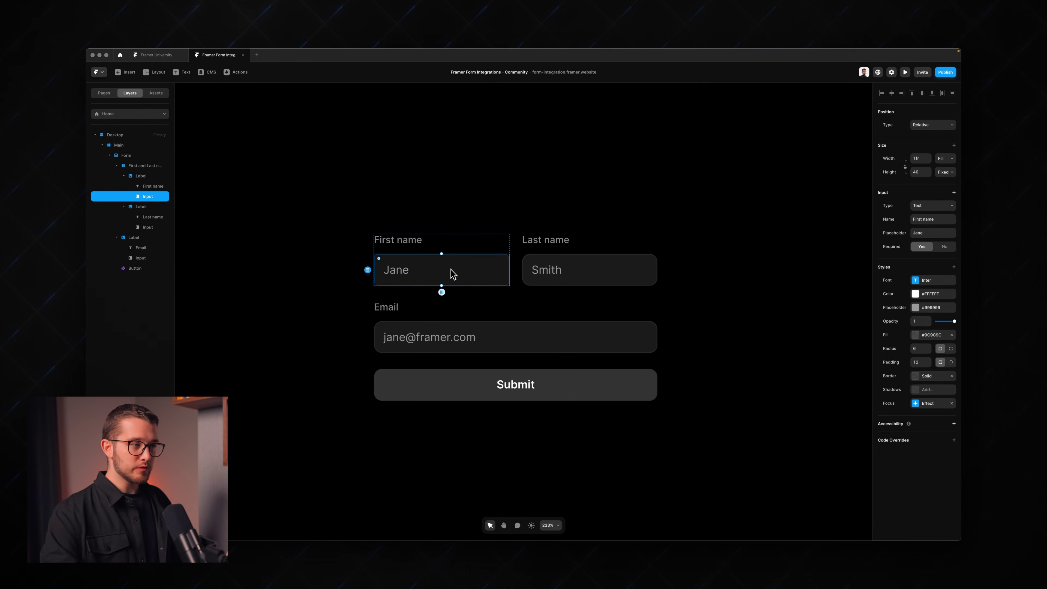
Step: Copy the First name input's style onto the Last name and Email inputs, then preview
right_click(452, 270)
mouse_move(464, 331)
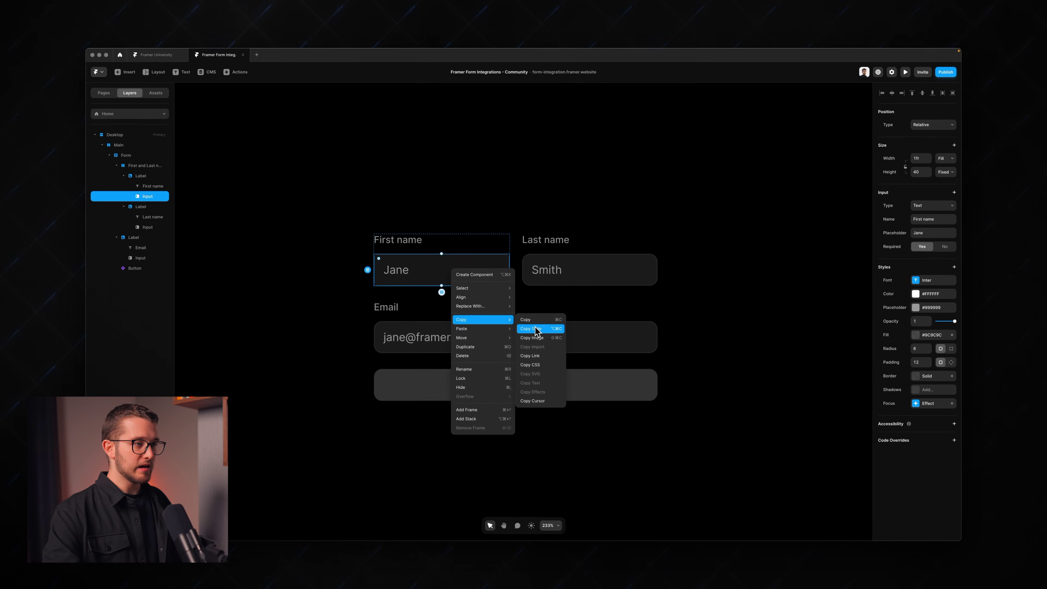
click(556, 331)
click(560, 282)
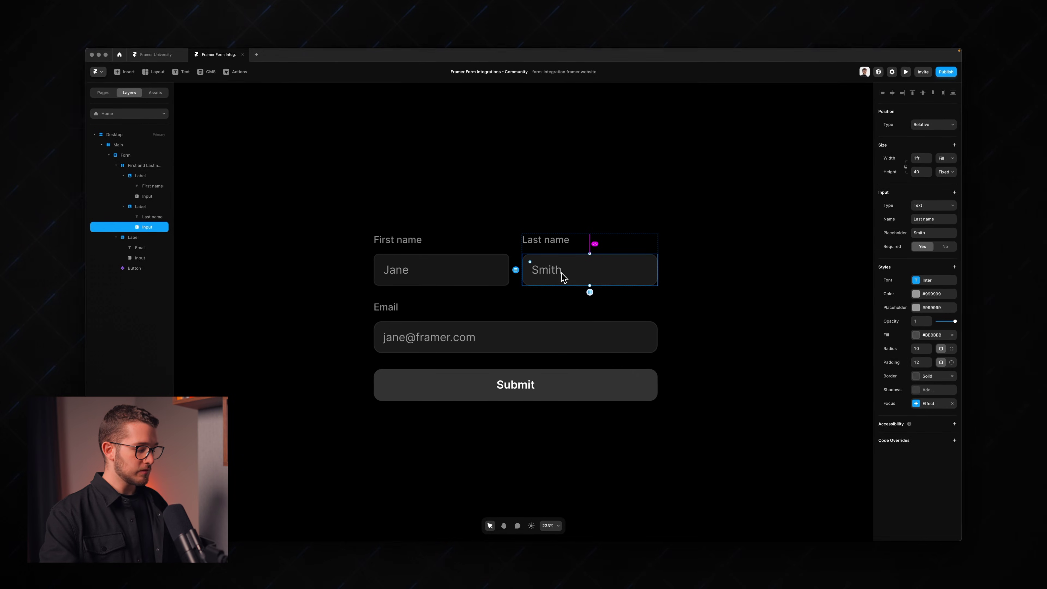
key(super+alt+v)
click(529, 348)
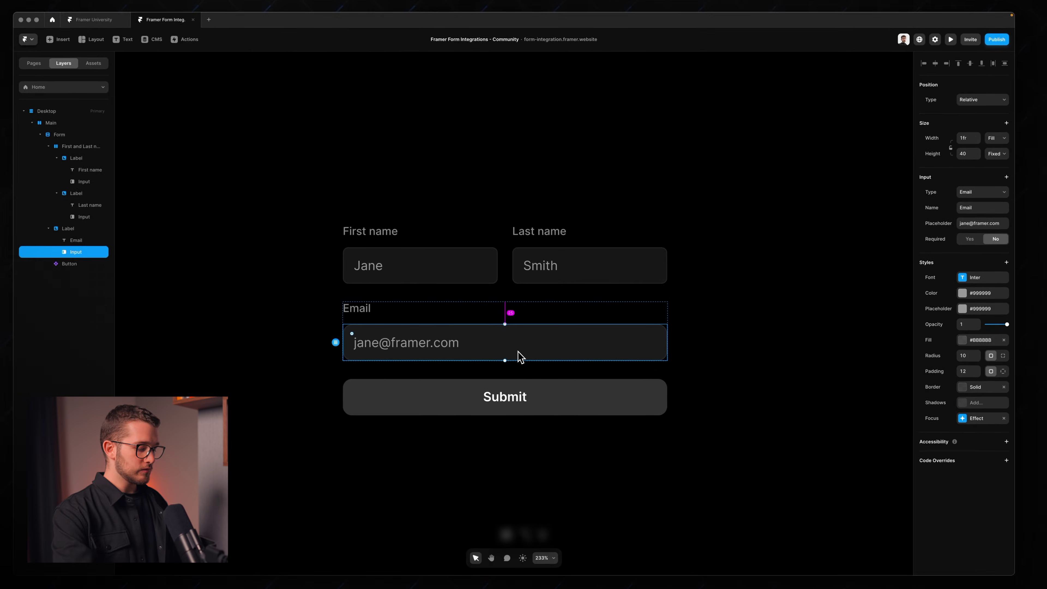
key(super+alt+v)
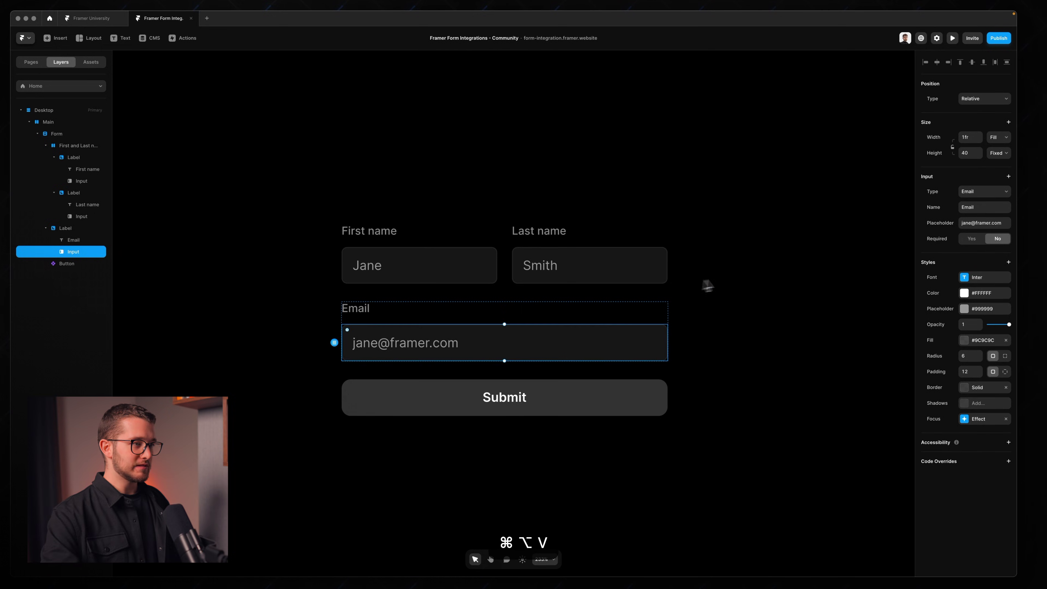
click(726, 286)
key(super+p)
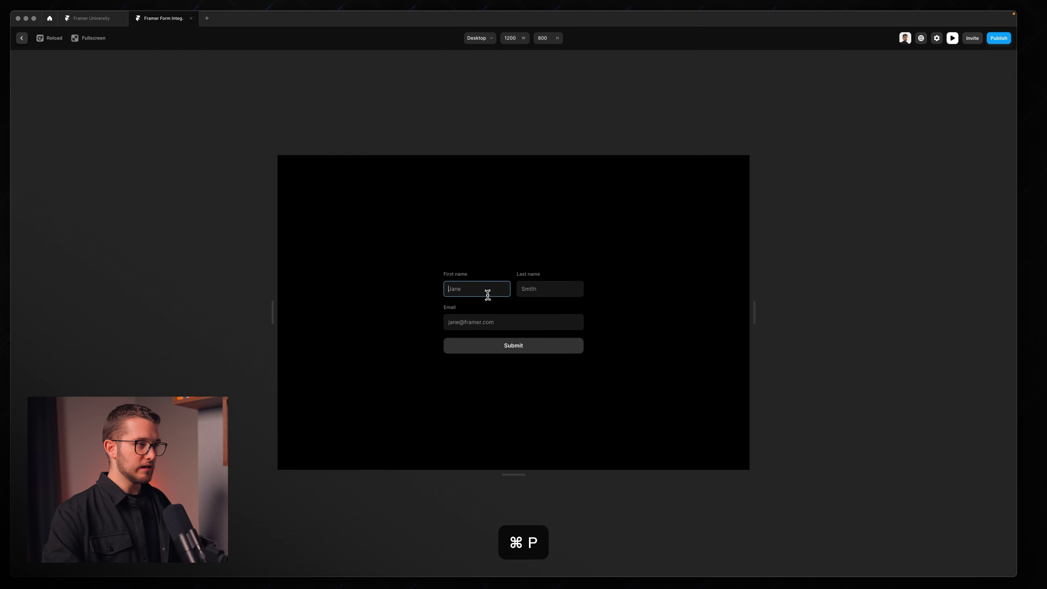
Step: Try the First name, Last name and Email fields in preview, typing 'a' into Email
click(533, 291)
click(511, 317)
click(483, 287)
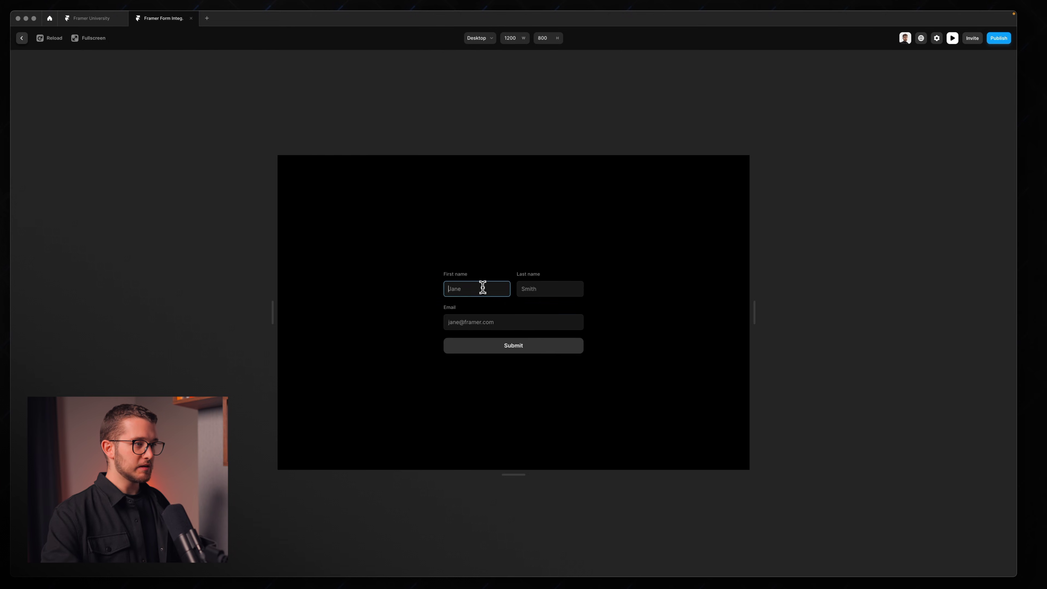
click(515, 322)
text(ad)
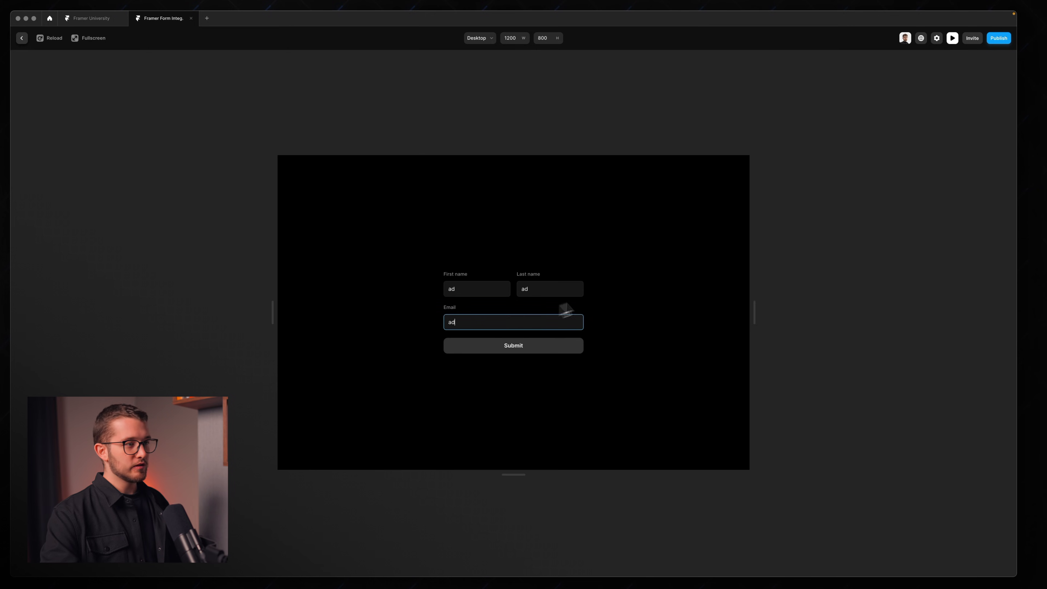
Step: Exit the preview and select the form's Submit button on the canvas
key(Escape)
scroll(648, 250, down, 2)
scroll(649, 249, right, 1)
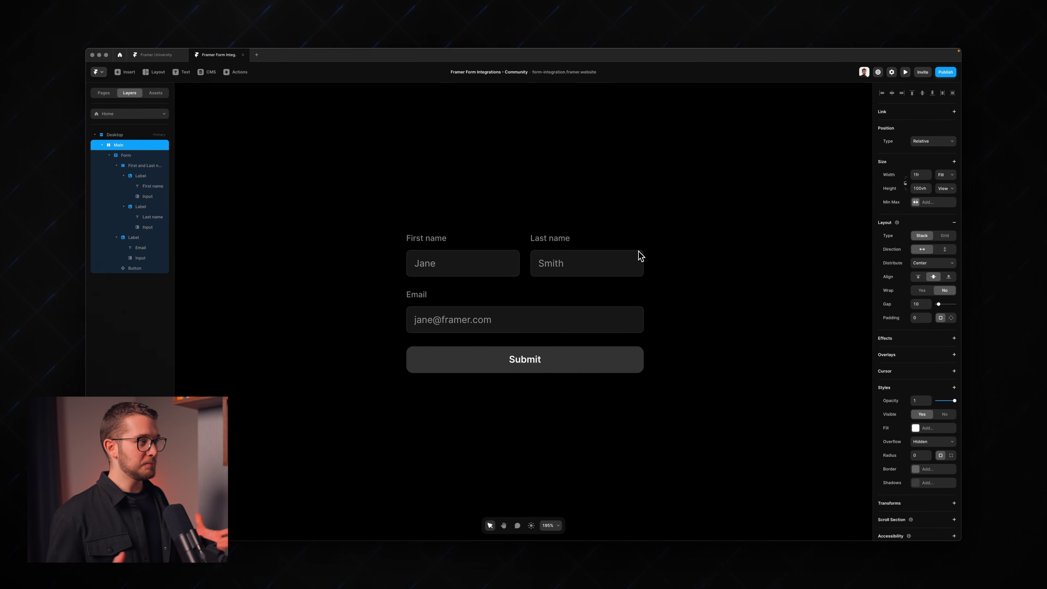
click(535, 361)
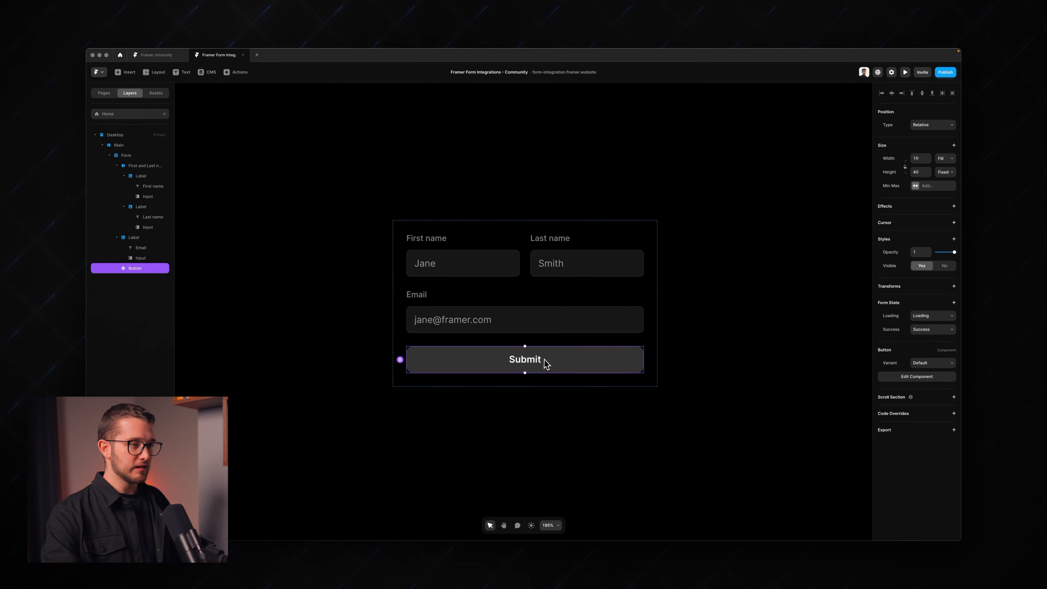
double_click(536, 361)
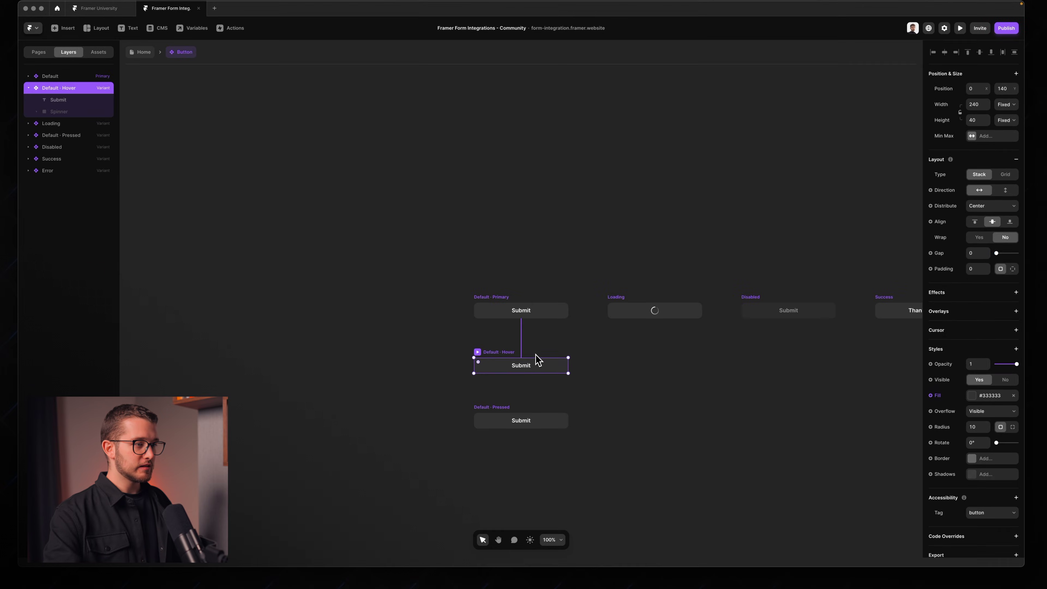
click(556, 339)
scroll(557, 339, right, 3)
scroll(556, 339, down, 1)
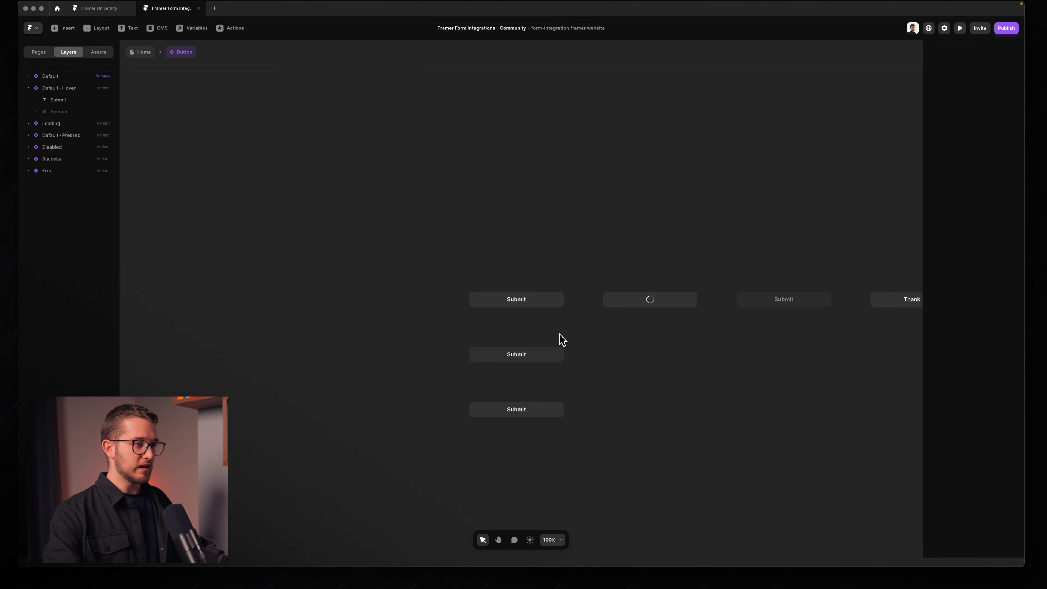
scroll(535, 300, right, 6)
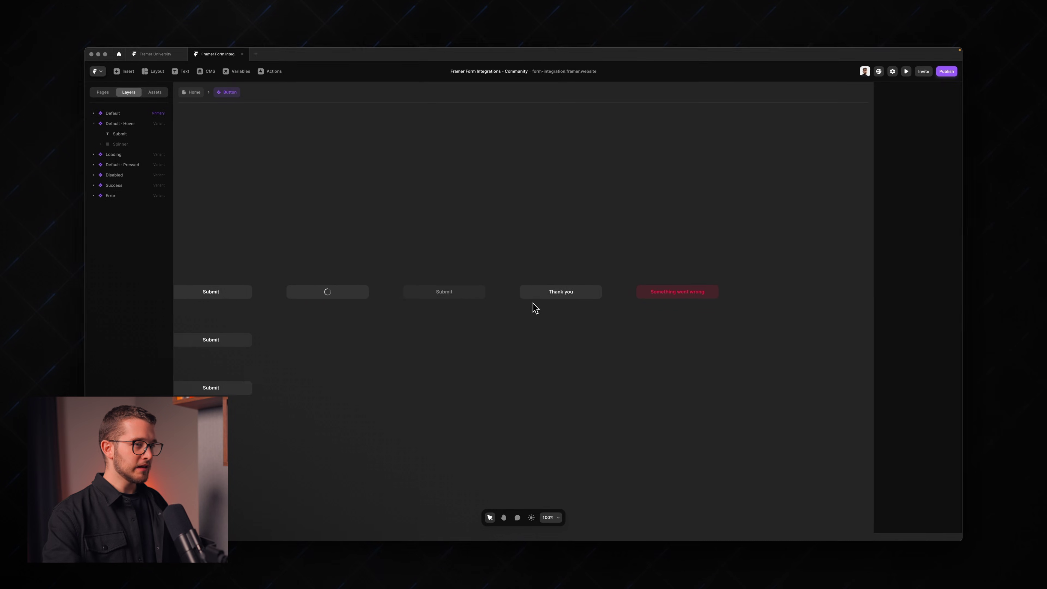
scroll(535, 309, right, 2)
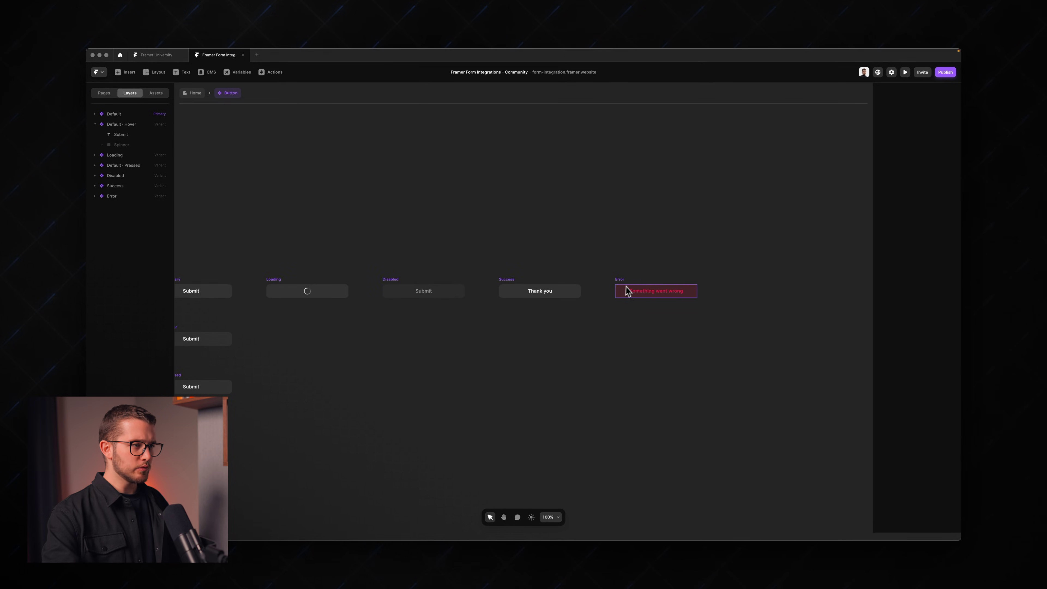
scroll(627, 290, left, 8)
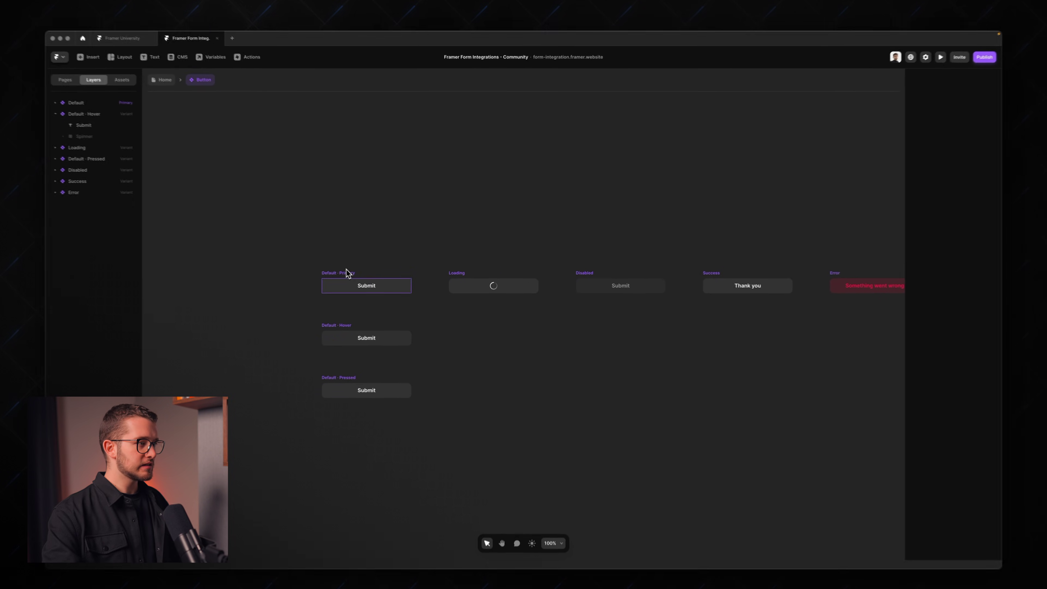
click(381, 270)
click(456, 268)
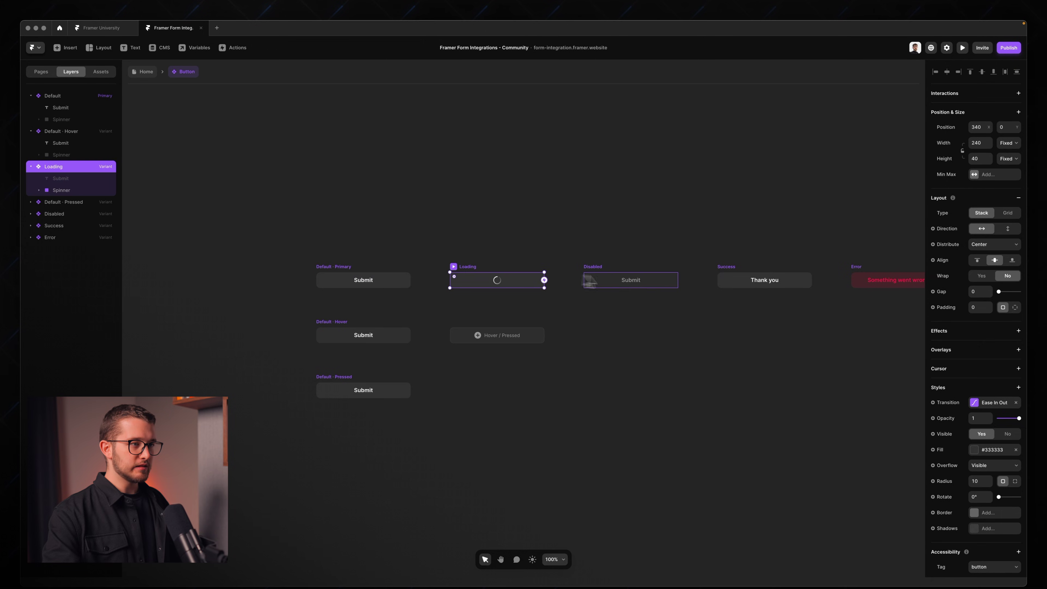
click(612, 281)
scroll(631, 274, right, 5)
click(621, 275)
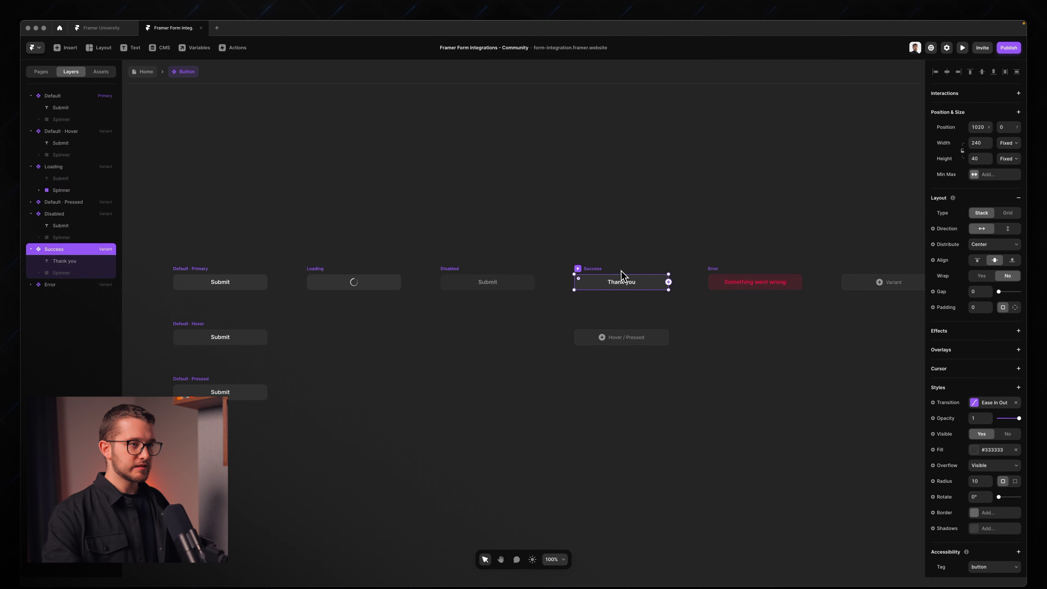
click(729, 277)
scroll(610, 276, left, 7)
scroll(321, 259, up, 4)
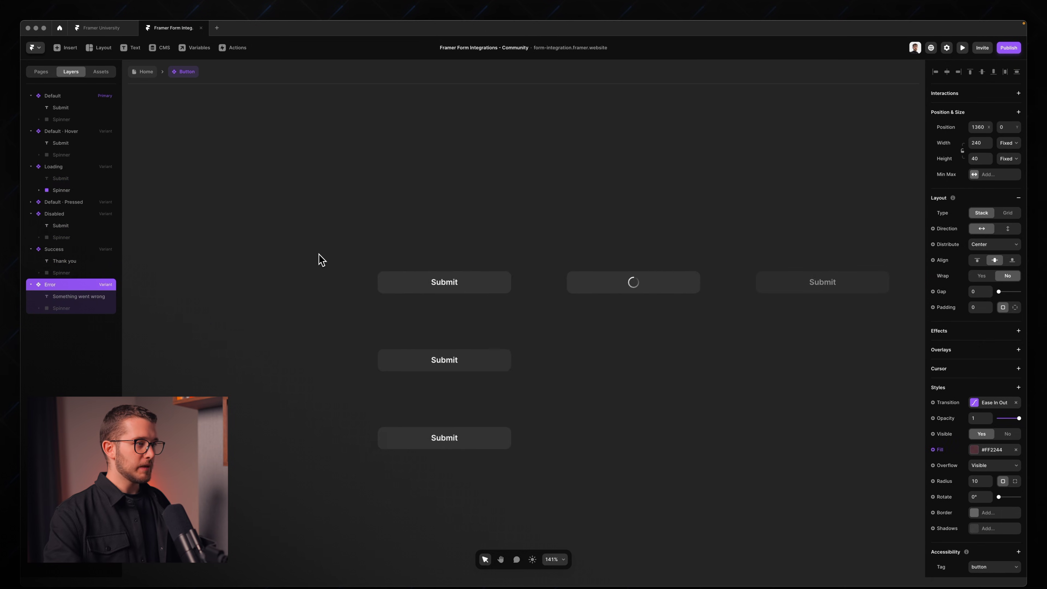
scroll(321, 259, up, 2)
click(461, 249)
scroll(462, 252, up, 4)
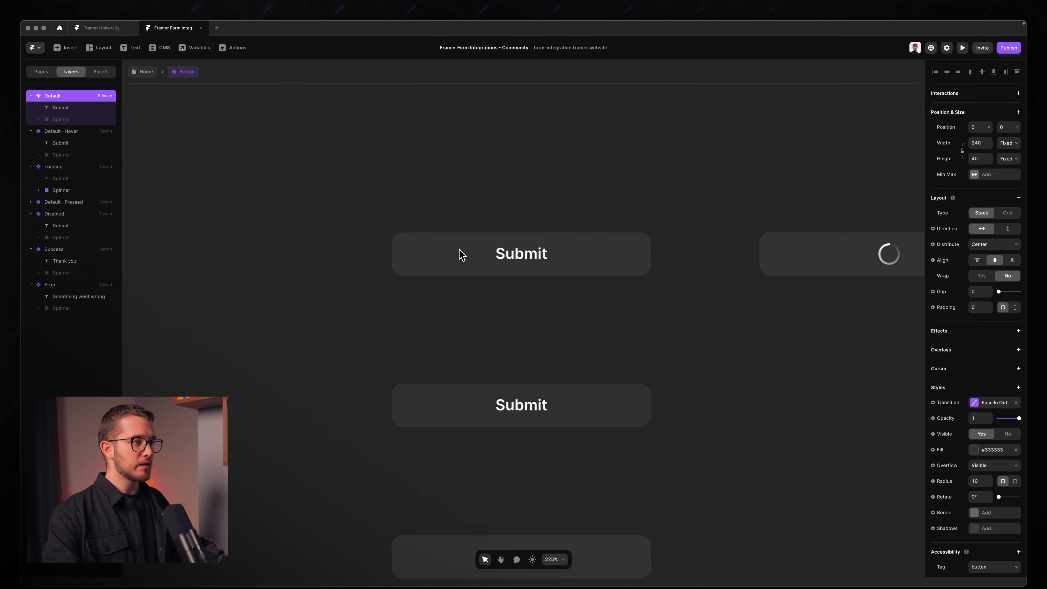
scroll(461, 255, up, 1)
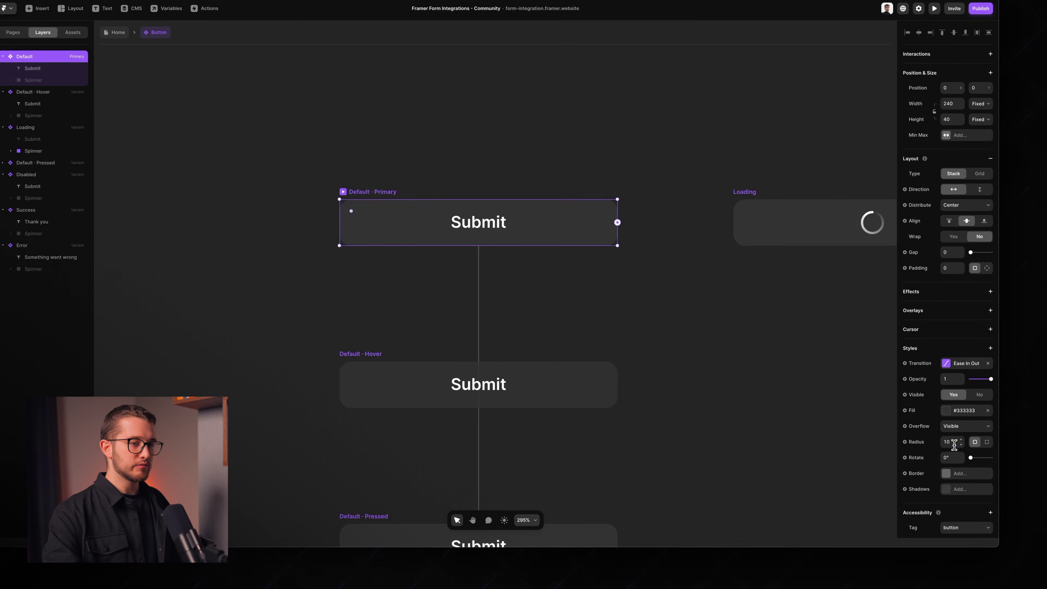
Step: Give the Default button radius 6, a white #FFFFFF fill and black #000000 Submit text
text(6)
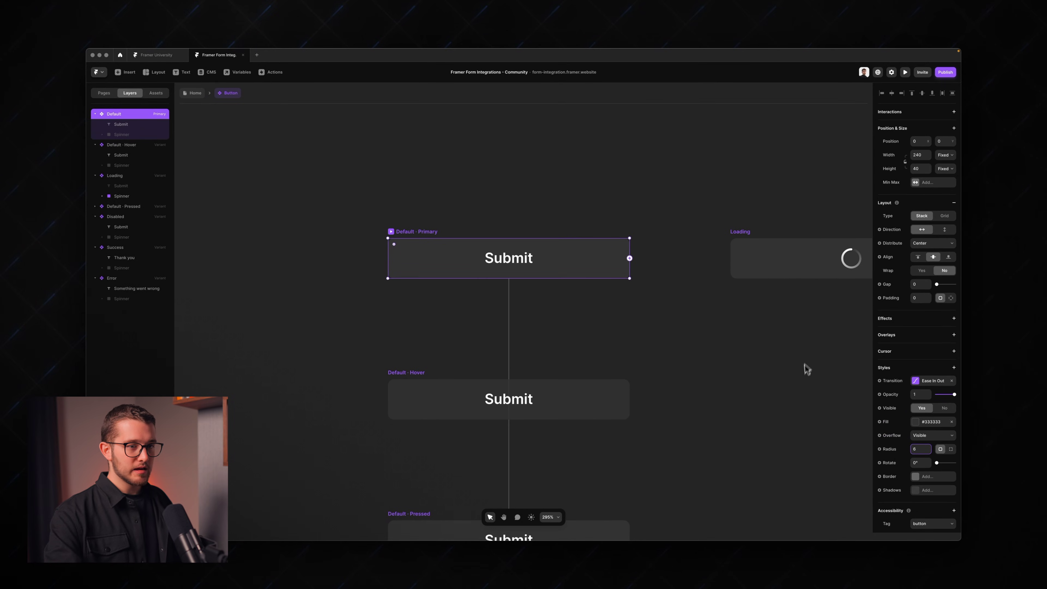
click(916, 421)
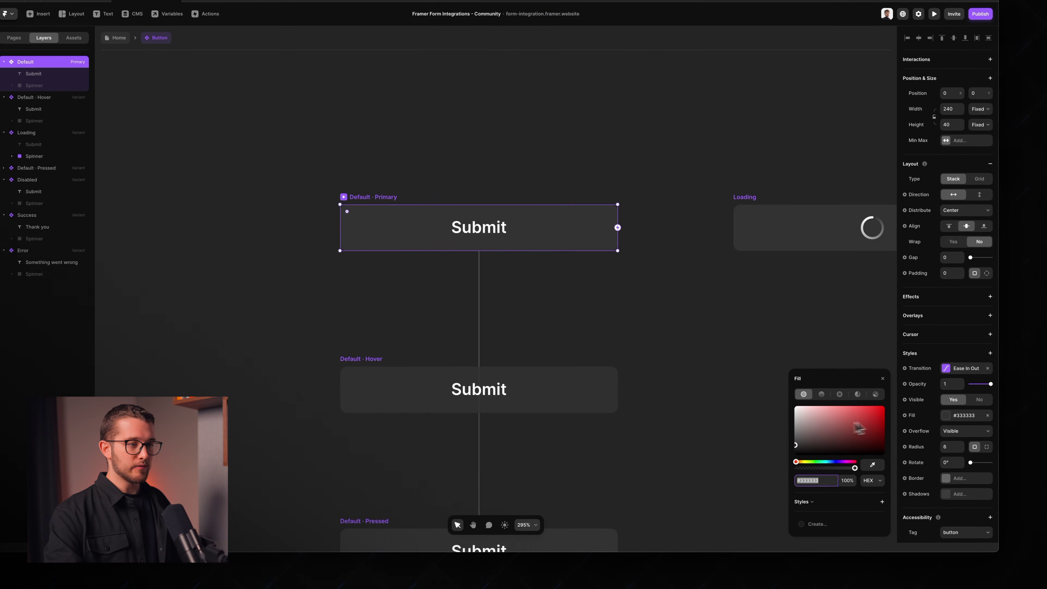
drag(833, 429, 761, 388)
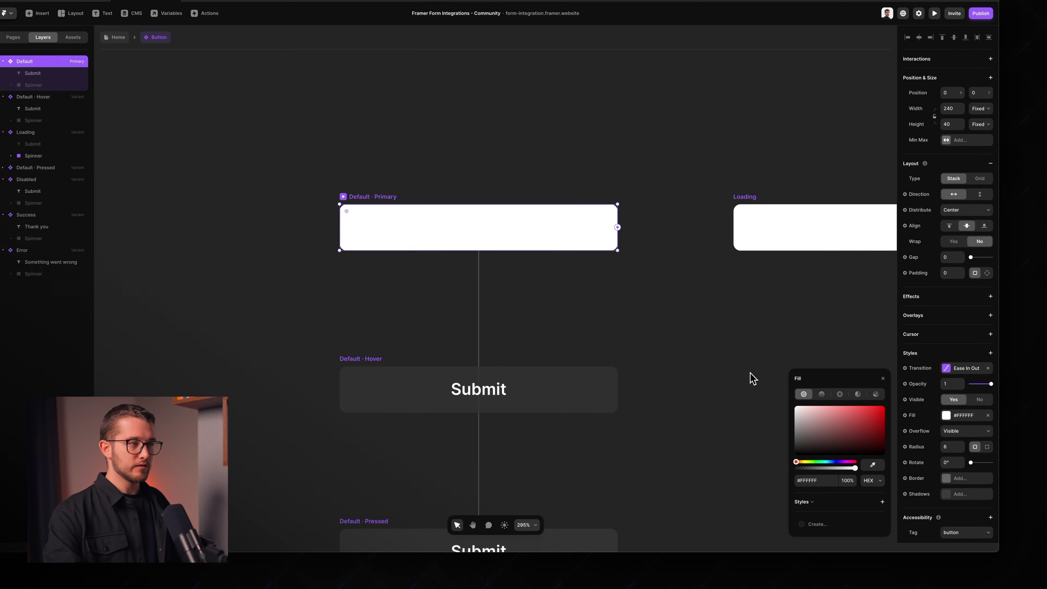
double_click(474, 231)
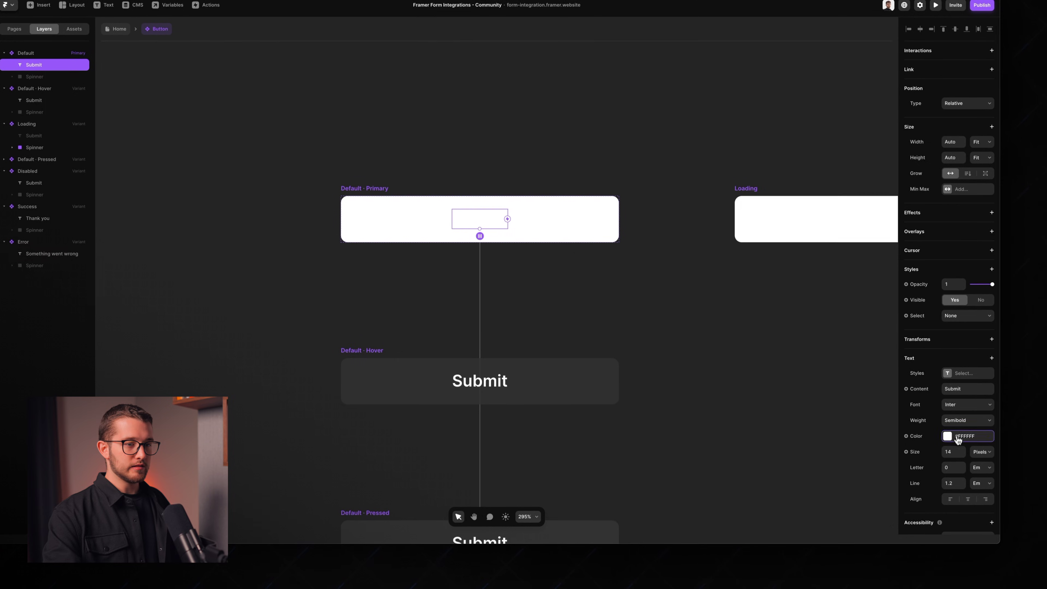
click(957, 439)
drag(837, 412, 771, 459)
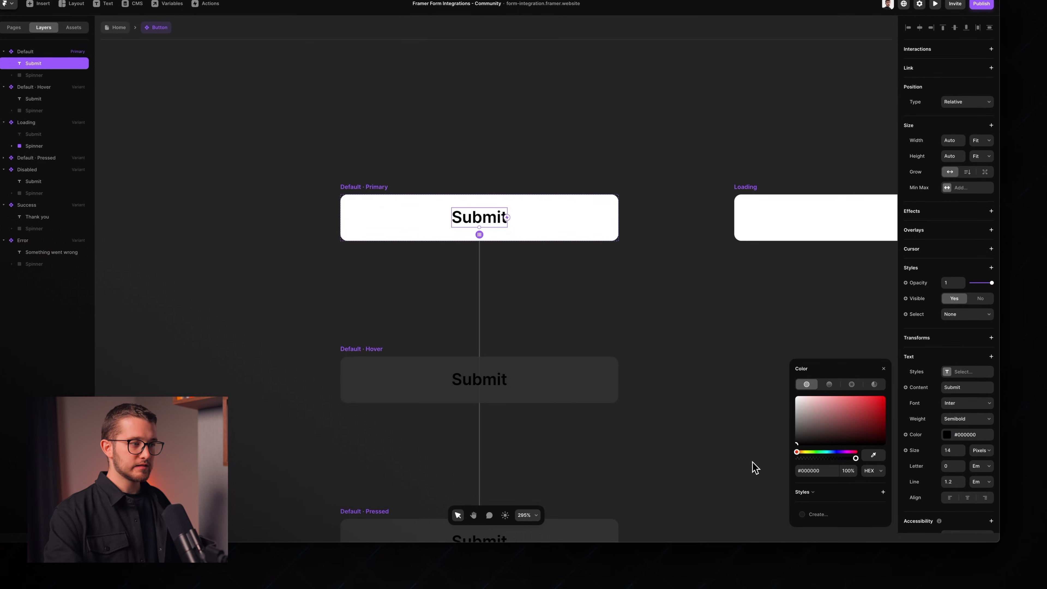
click(883, 369)
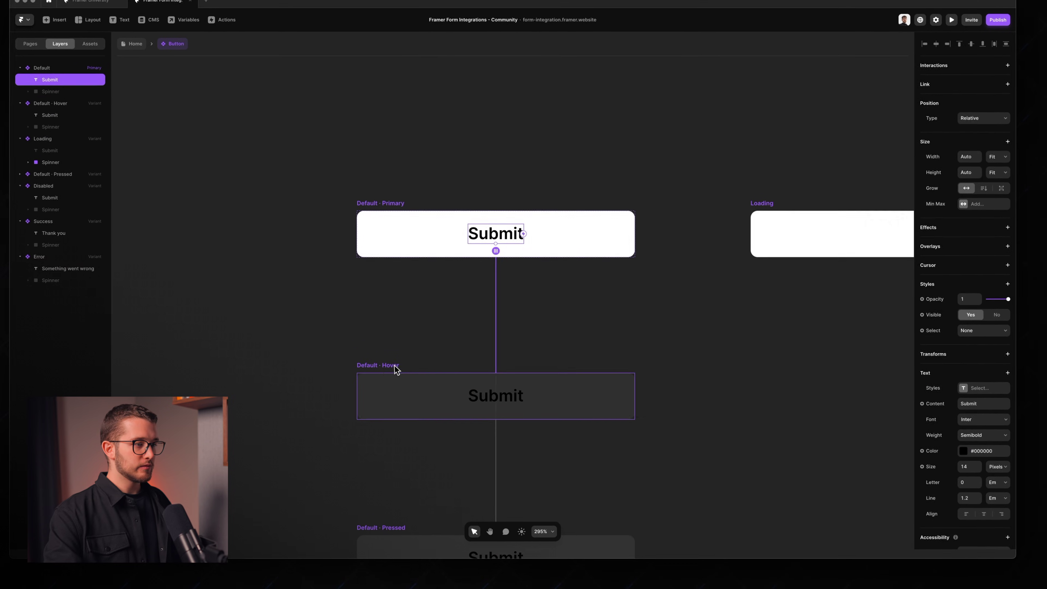
Step: Set the Default · Hover variant's fill to light grey #D1D1D1
click(373, 349)
click(964, 388)
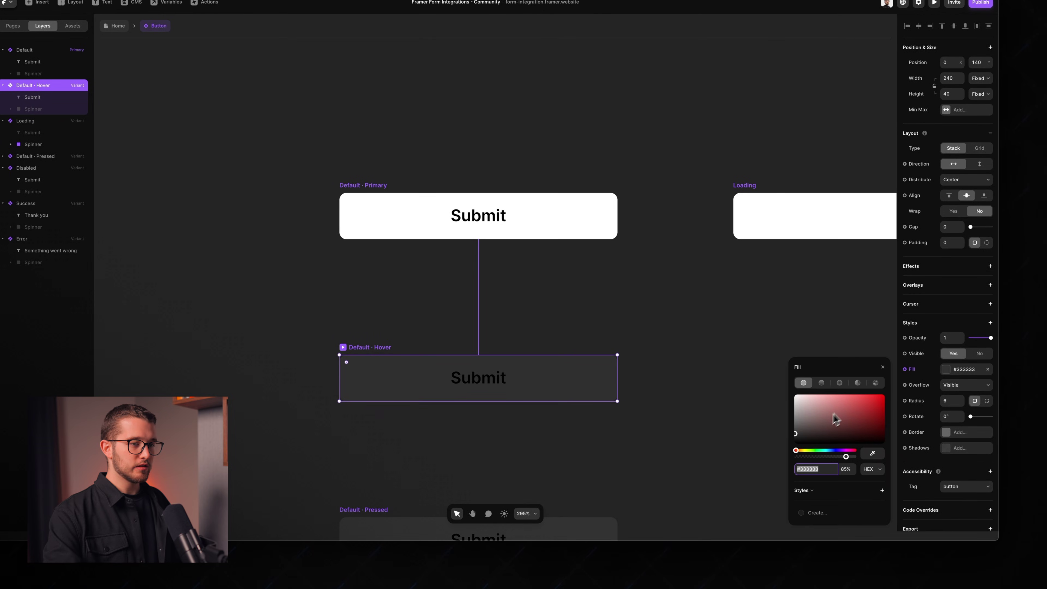
drag(836, 419, 774, 409)
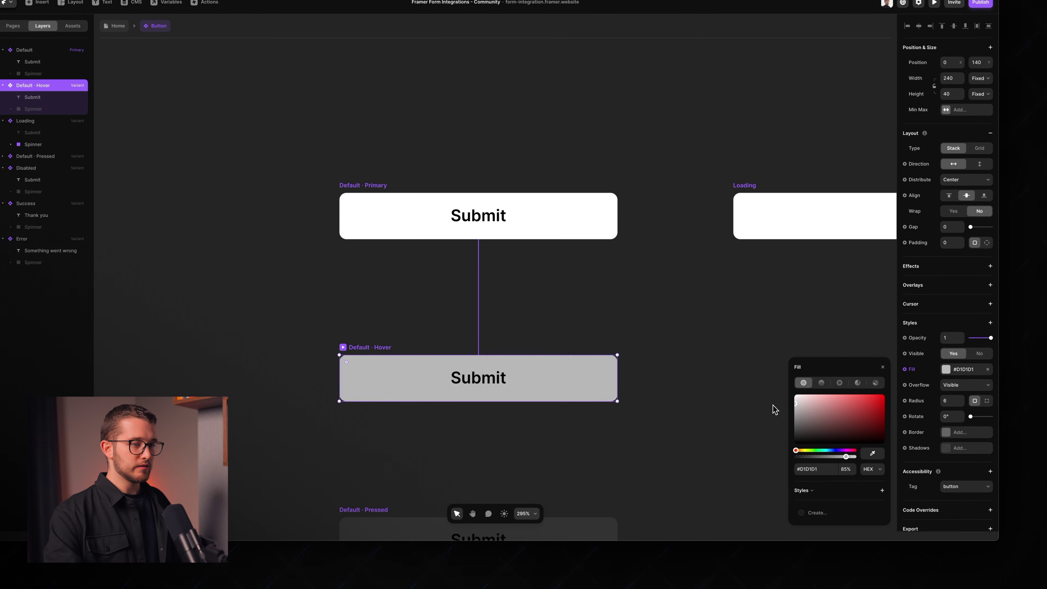
click(727, 435)
key(super+c)
Step: Delete the Default · Pressed variant from the button component
scroll(655, 423, down, 3)
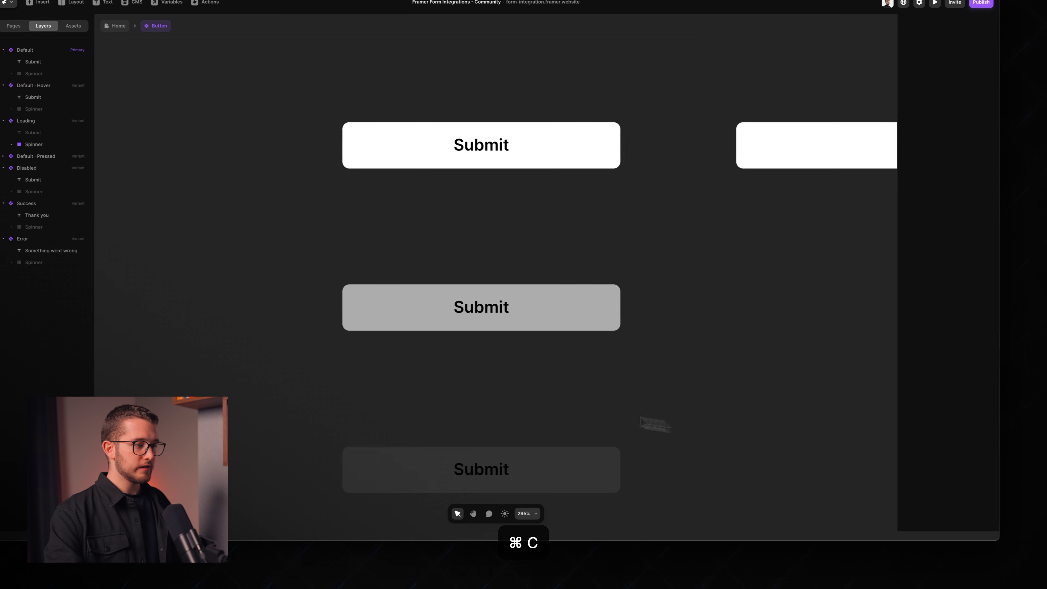
click(379, 440)
click(589, 423)
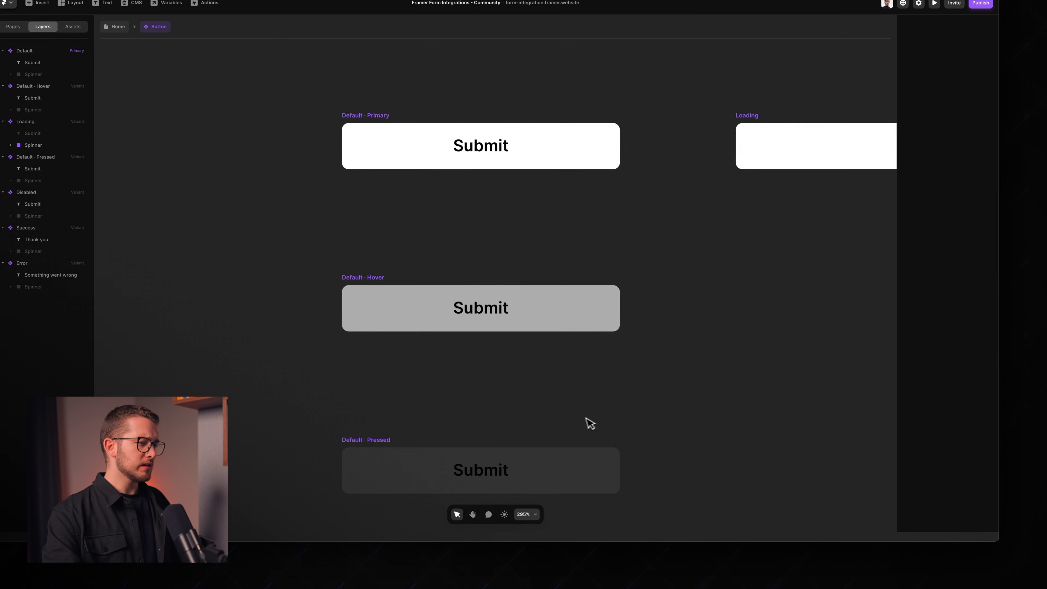
click(412, 446)
key(BackSpace)
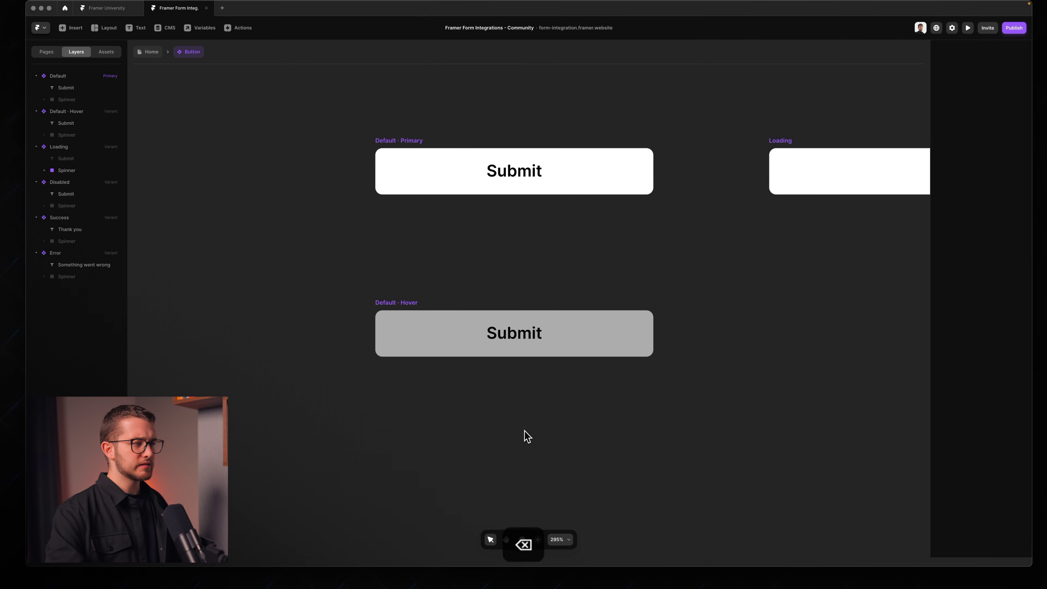
Step: Preview the Default · Primary white button, then close the preview
scroll(459, 311, down, 2)
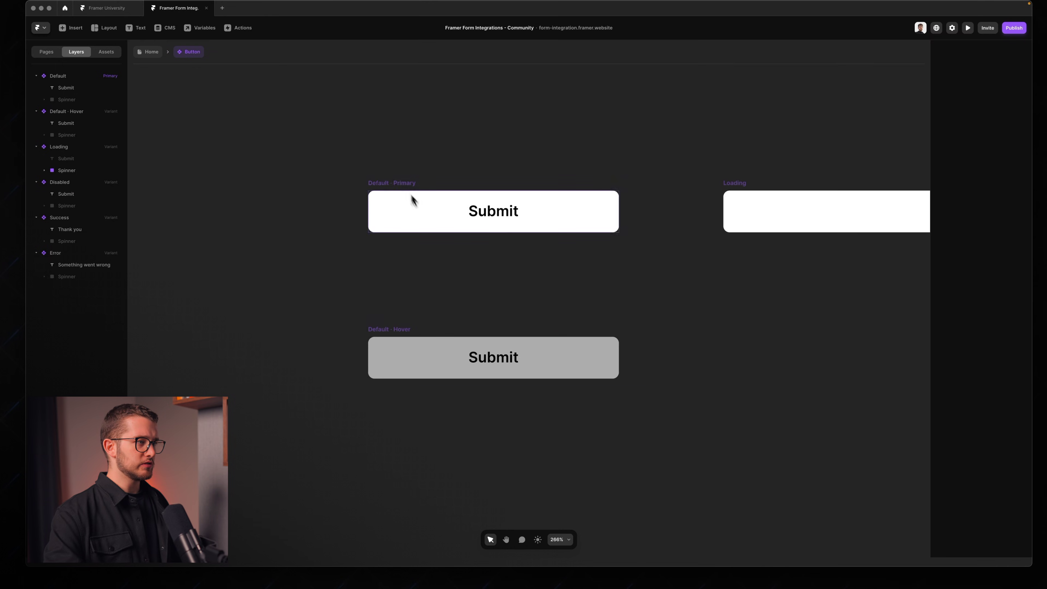
click(405, 189)
key(super+p)
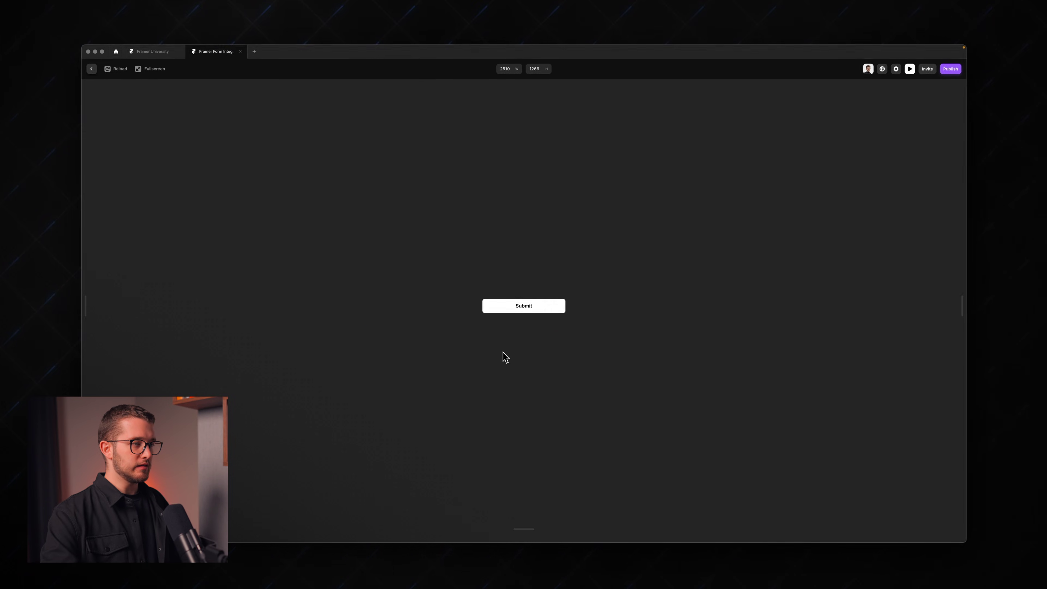
key(Escape)
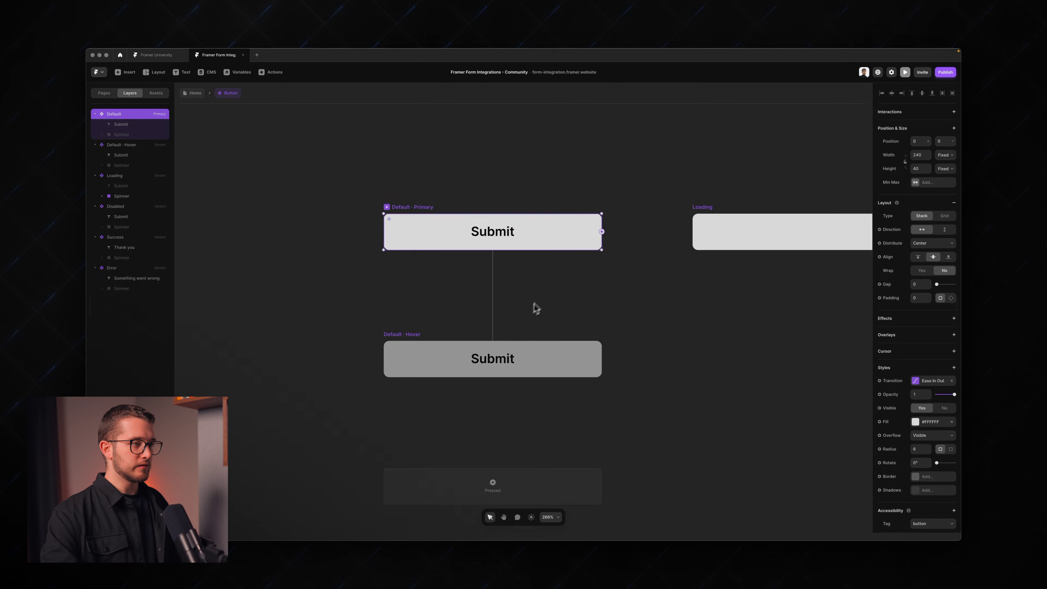
Step: Rename the button label from Submit to 'Subscribe'
click(498, 234)
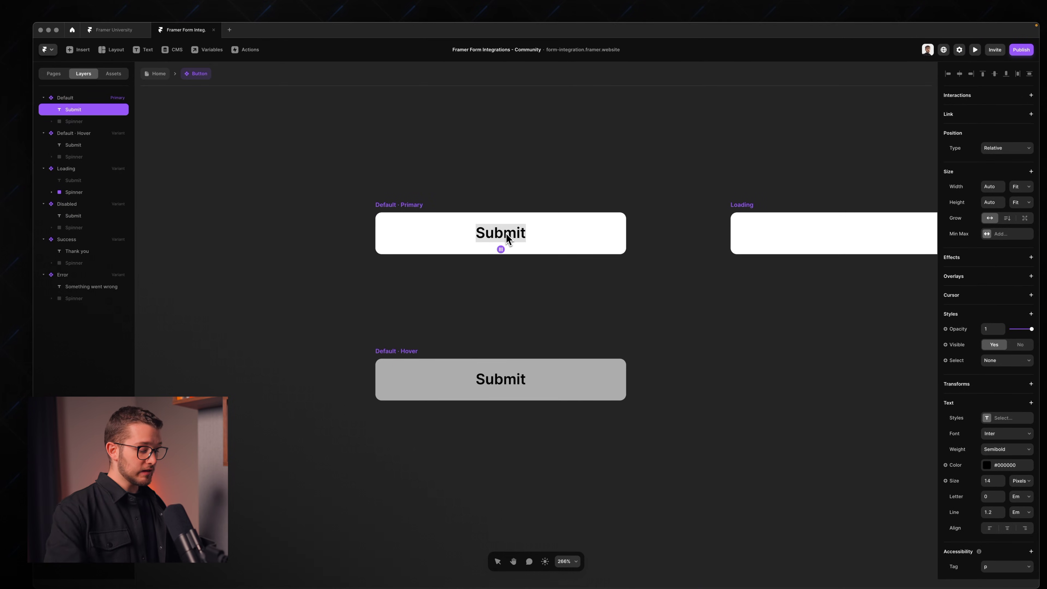
text(Subscribe)
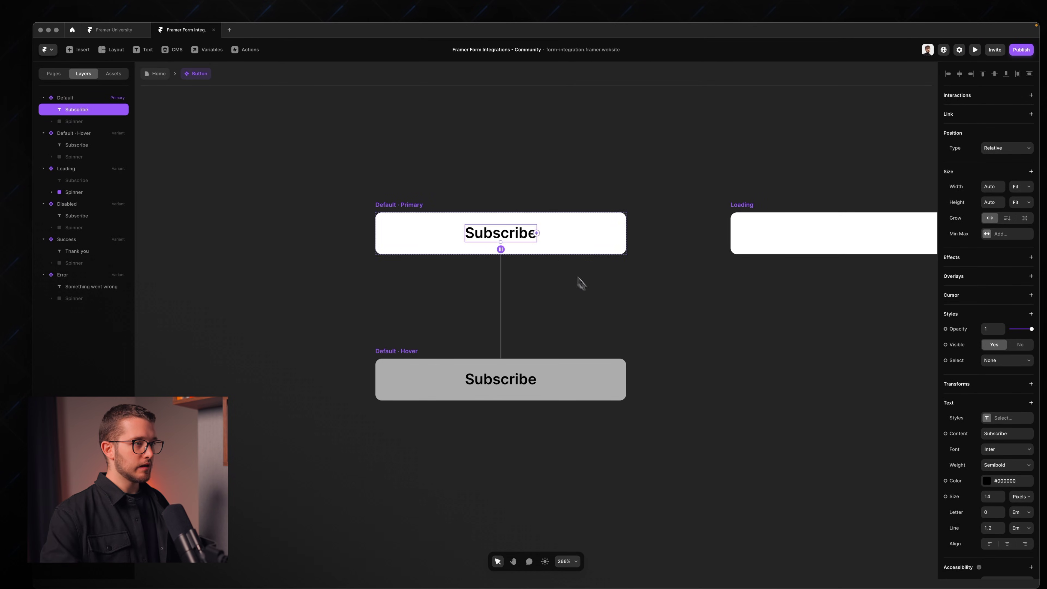
click(589, 294)
scroll(590, 294, down, 5)
Step: Set the Loading variant spinner's Conic gradient end colour to black #000000
click(627, 291)
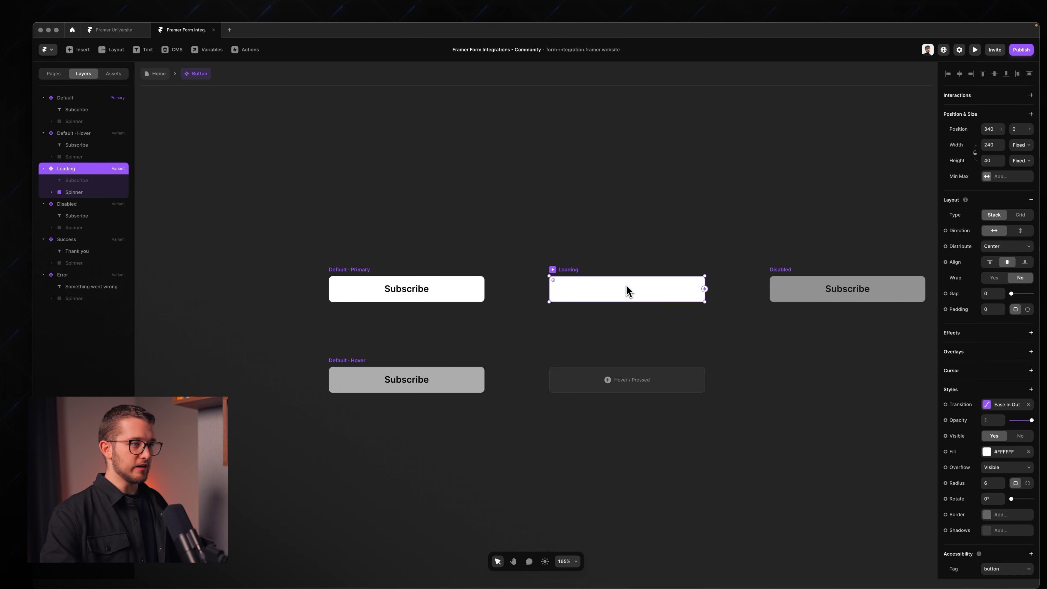
scroll(633, 266, up, 5)
scroll(629, 270, right, 2)
double_click(577, 302)
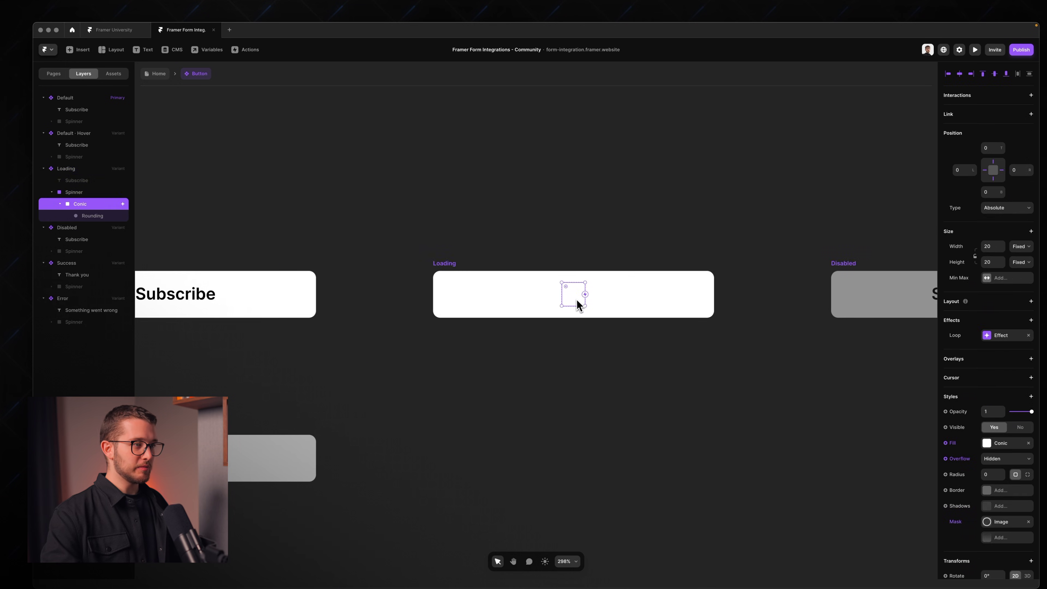
scroll(578, 304, up, 5)
click(82, 192)
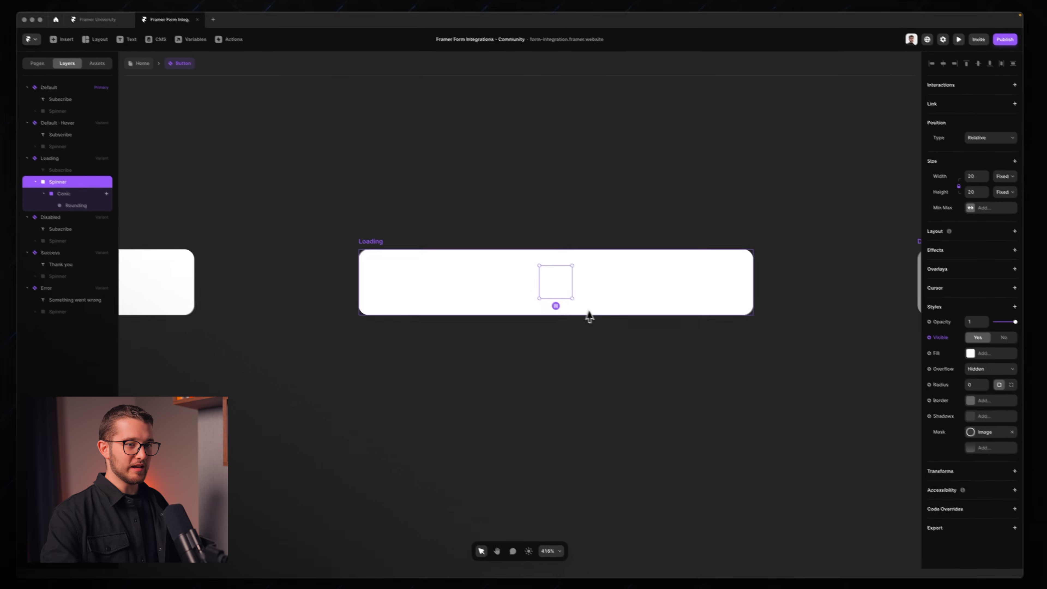
click(62, 183)
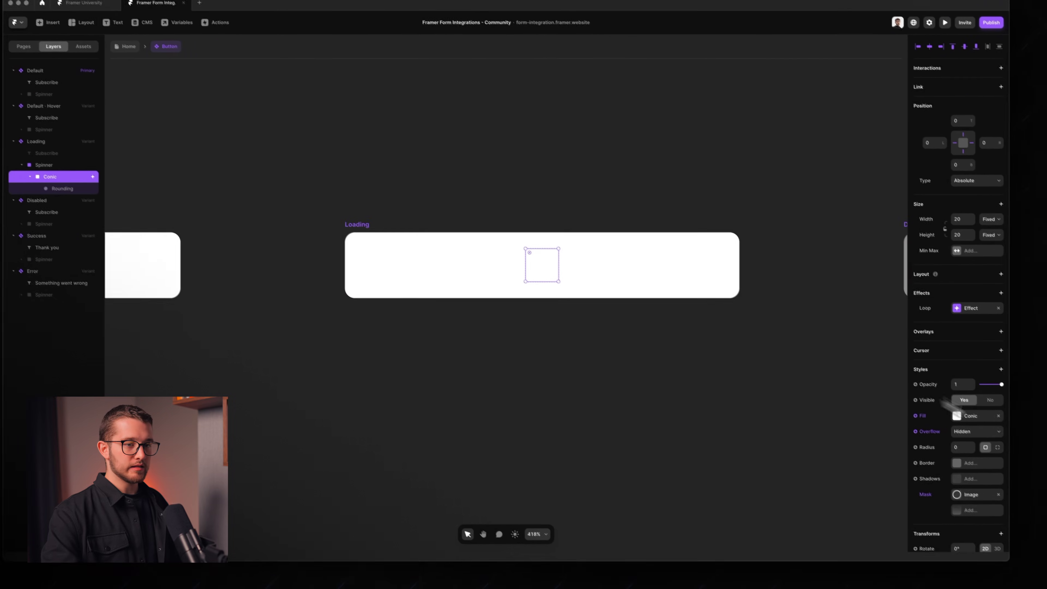
click(956, 415)
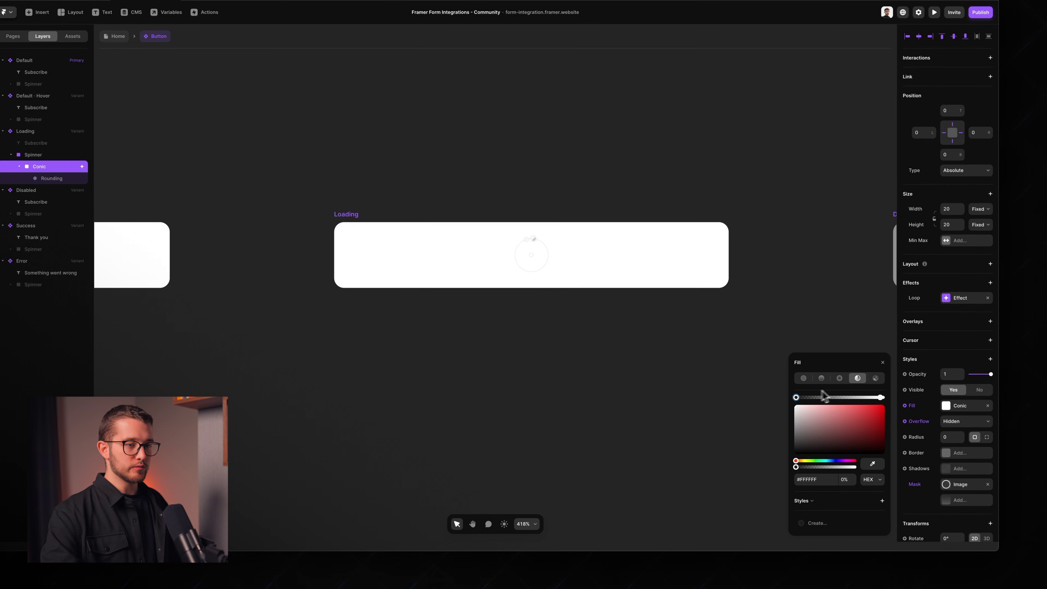
drag(833, 431, 745, 487)
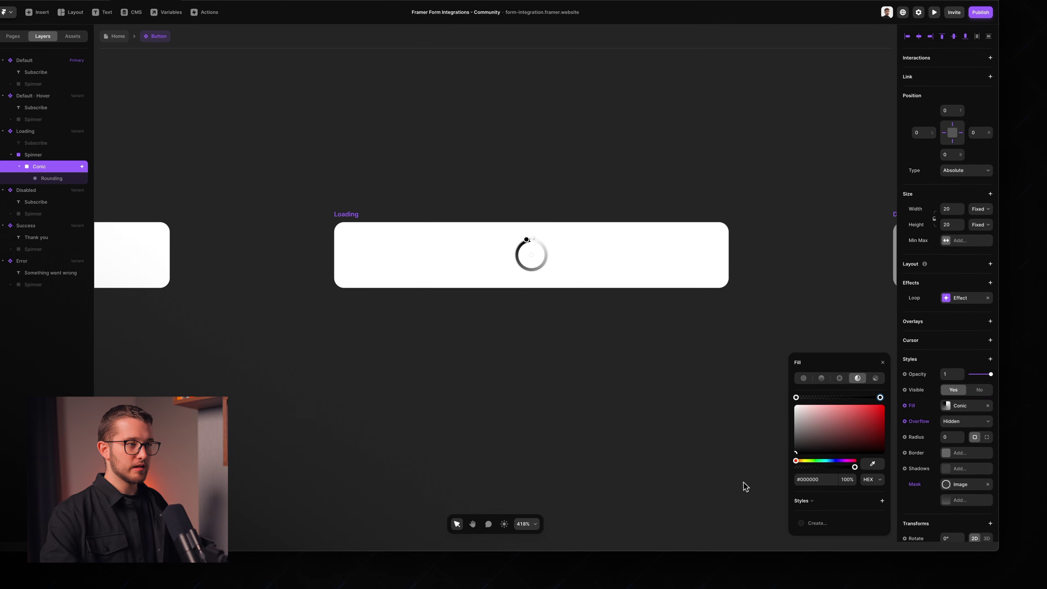
click(717, 421)
scroll(596, 321, down, 2)
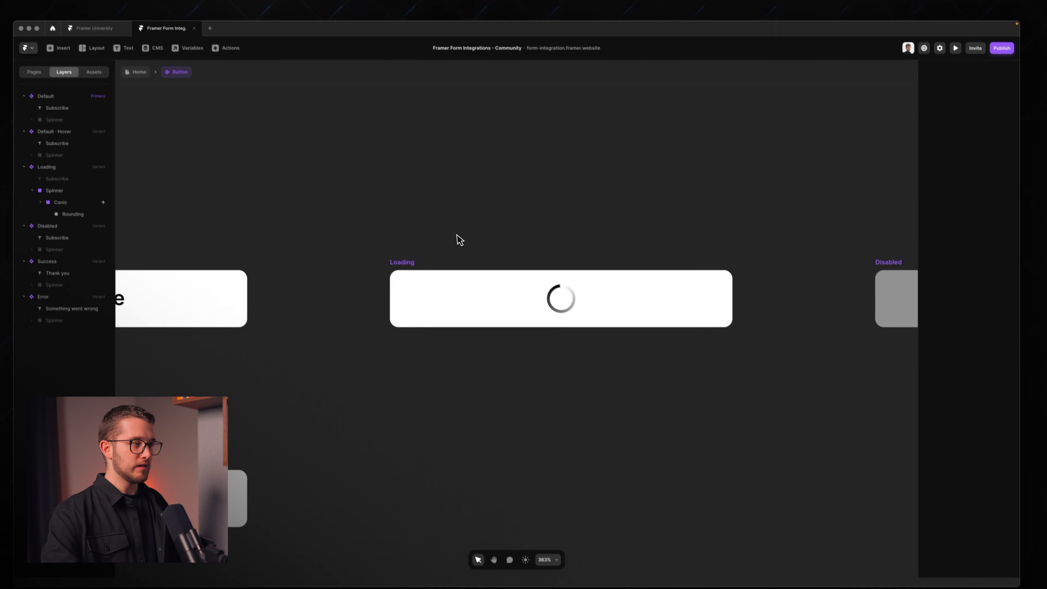
Step: Preview the Loading variant's dark spinner, then return to the Home page
click(406, 273)
key(super+p)
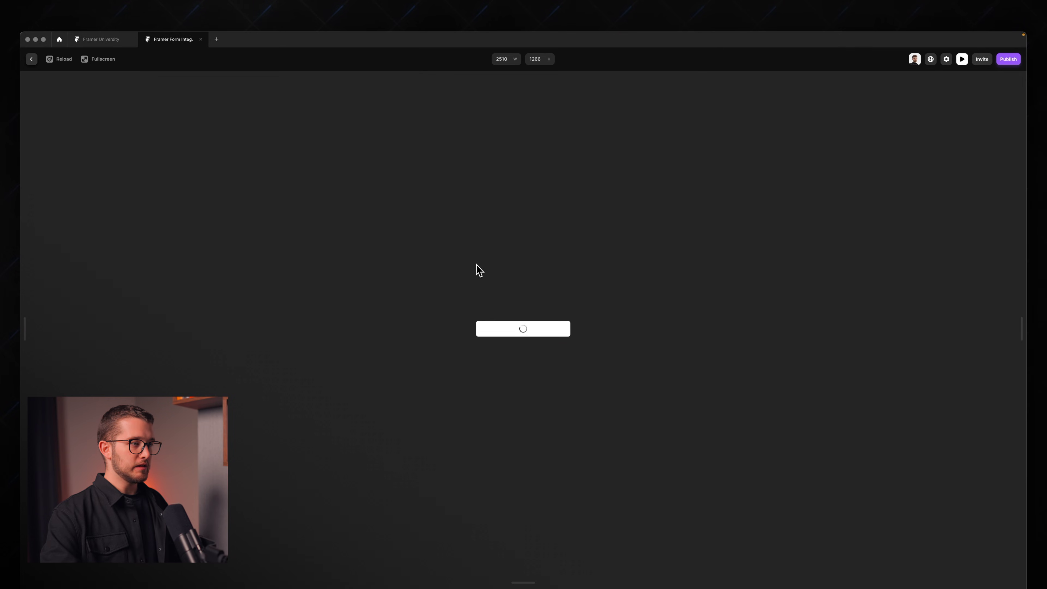
key(Escape)
scroll(620, 325, down, 5)
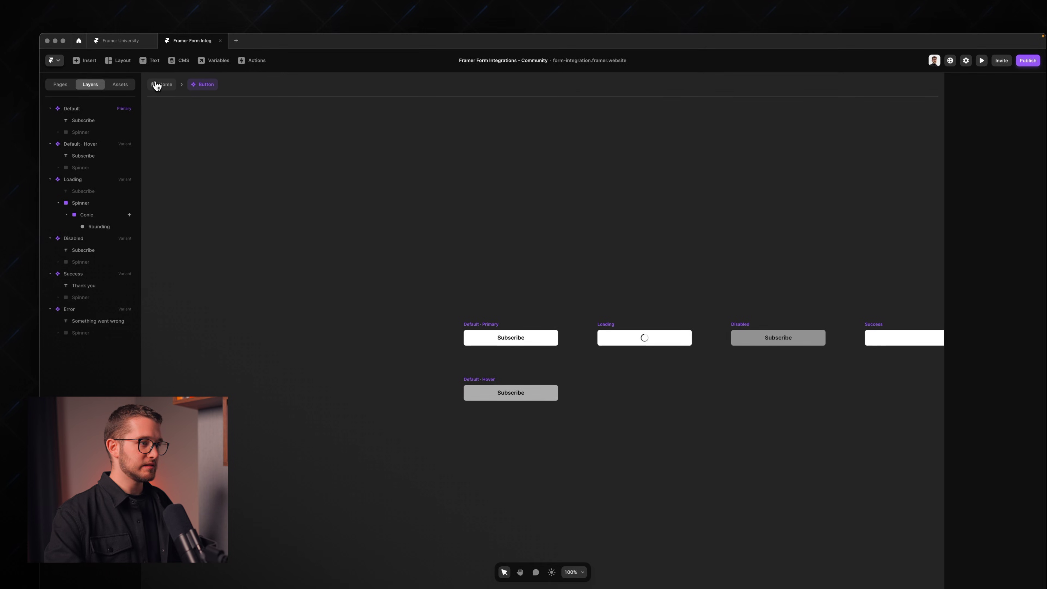
click(161, 92)
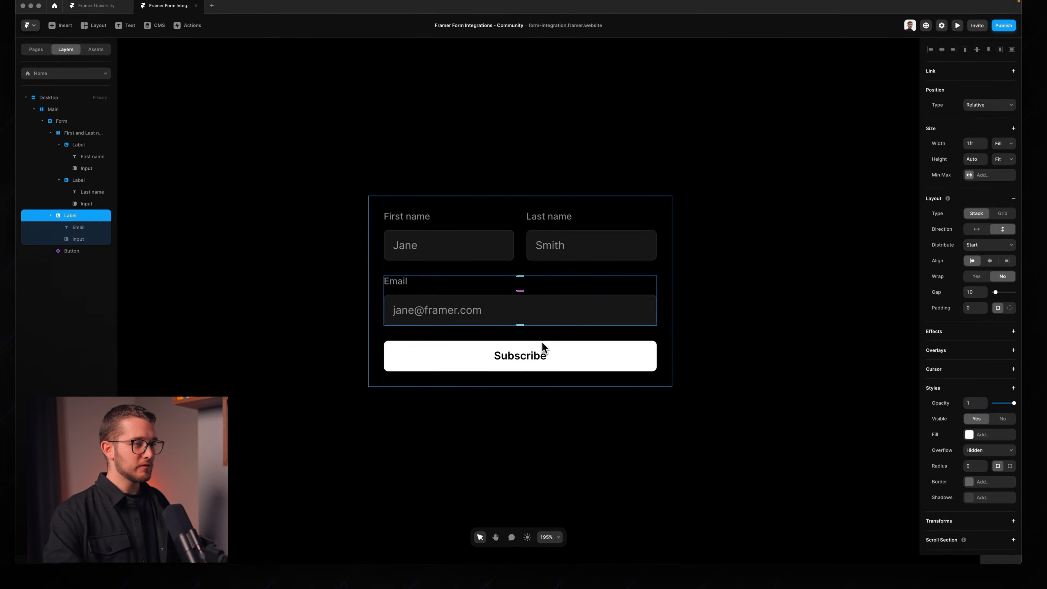
Step: Map the Subscribe button's form states: Loading to Loading, Success to Success, new Error to Error
click(542, 345)
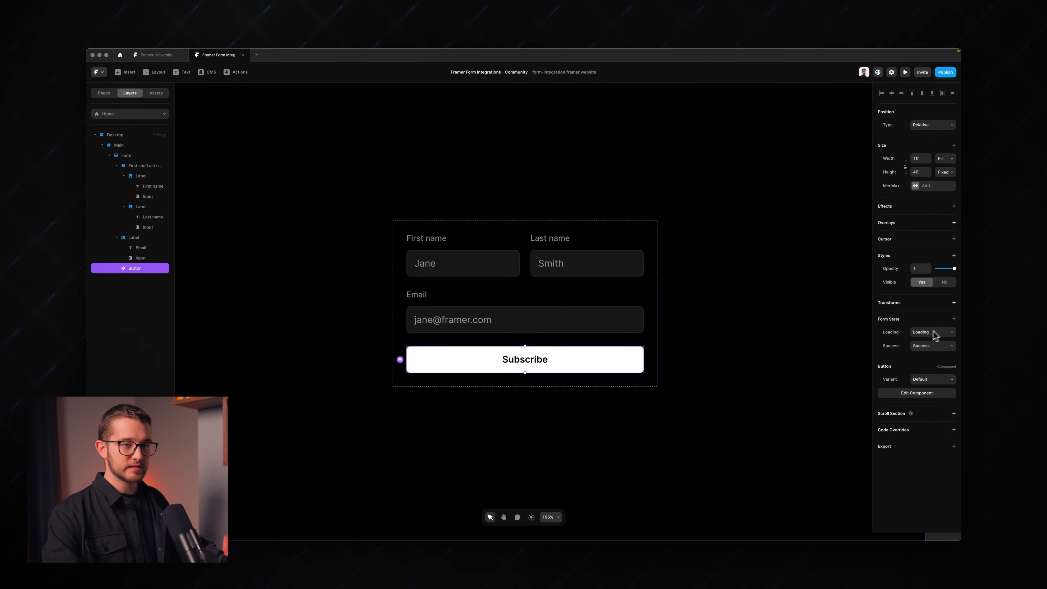
click(919, 335)
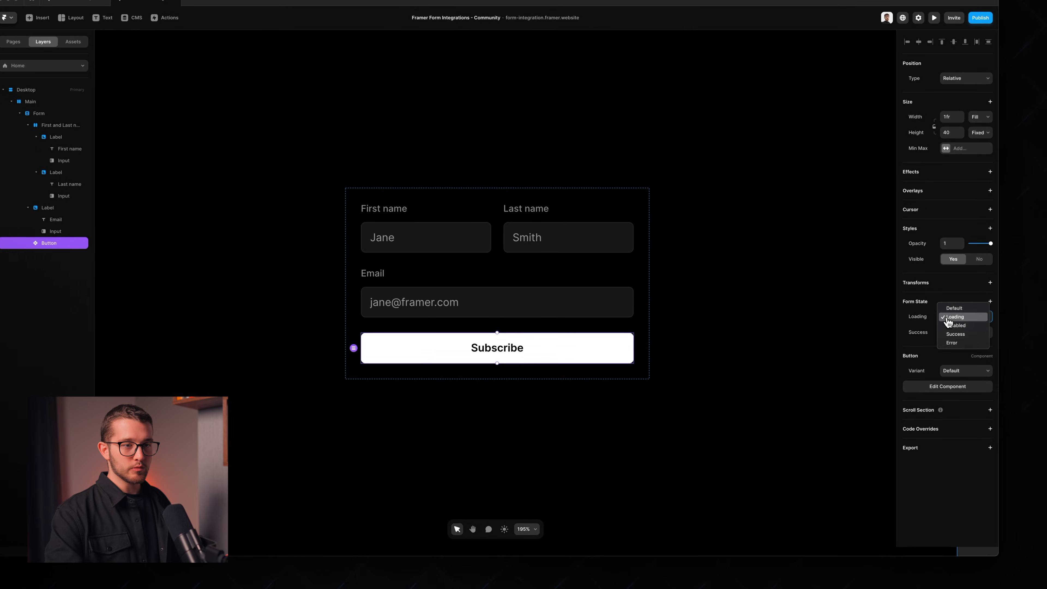
click(957, 318)
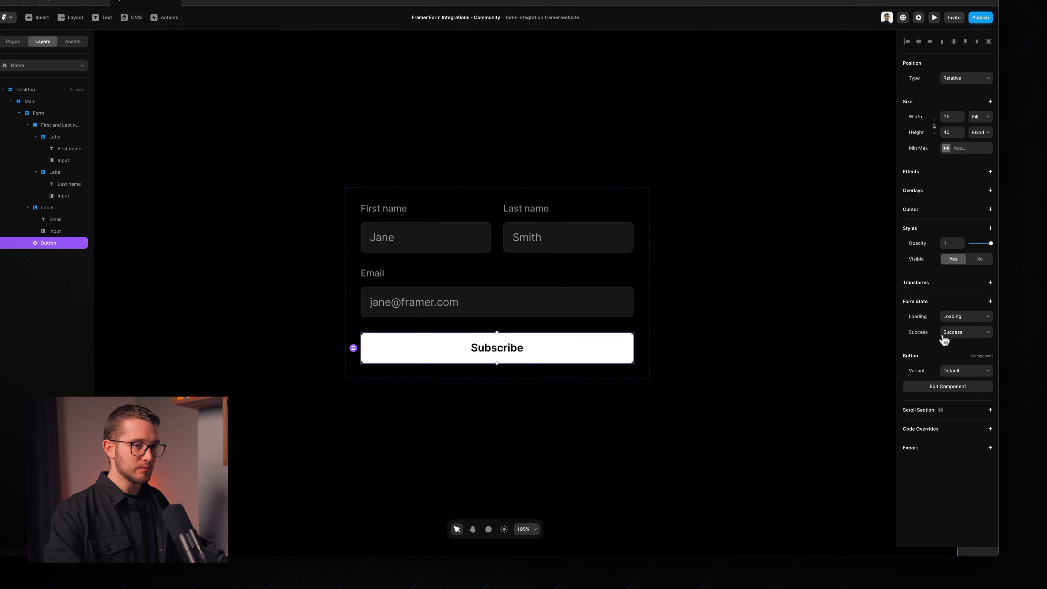
click(948, 337)
click(955, 339)
click(989, 302)
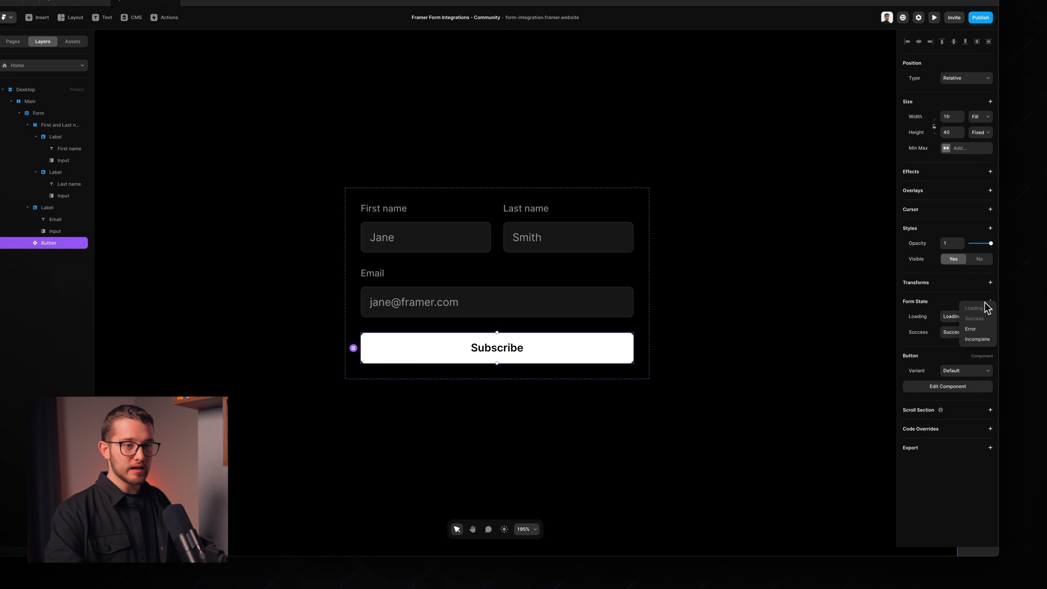
click(971, 329)
click(957, 348)
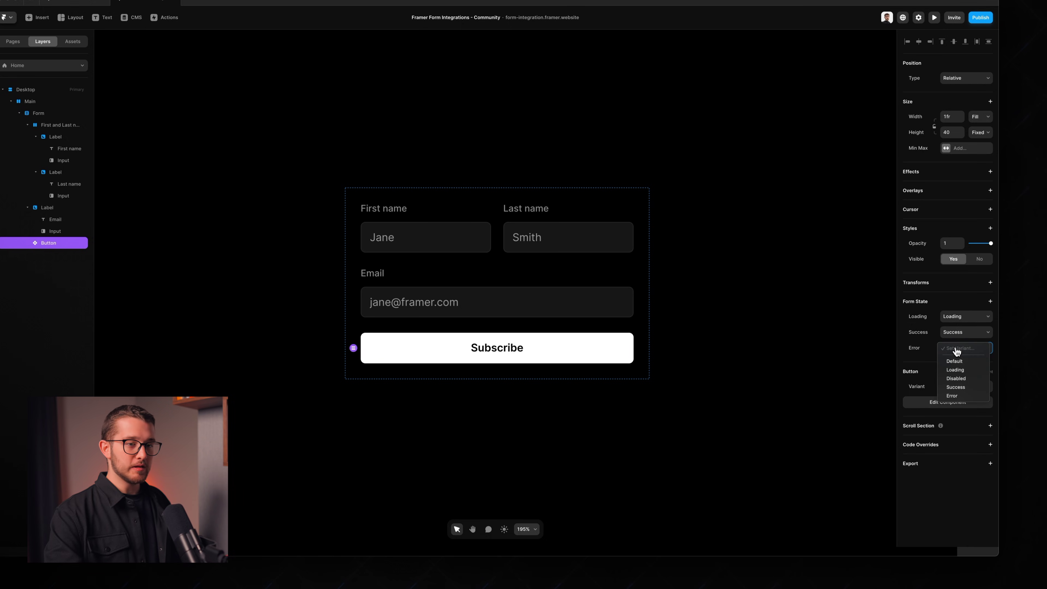
click(955, 396)
click(483, 268)
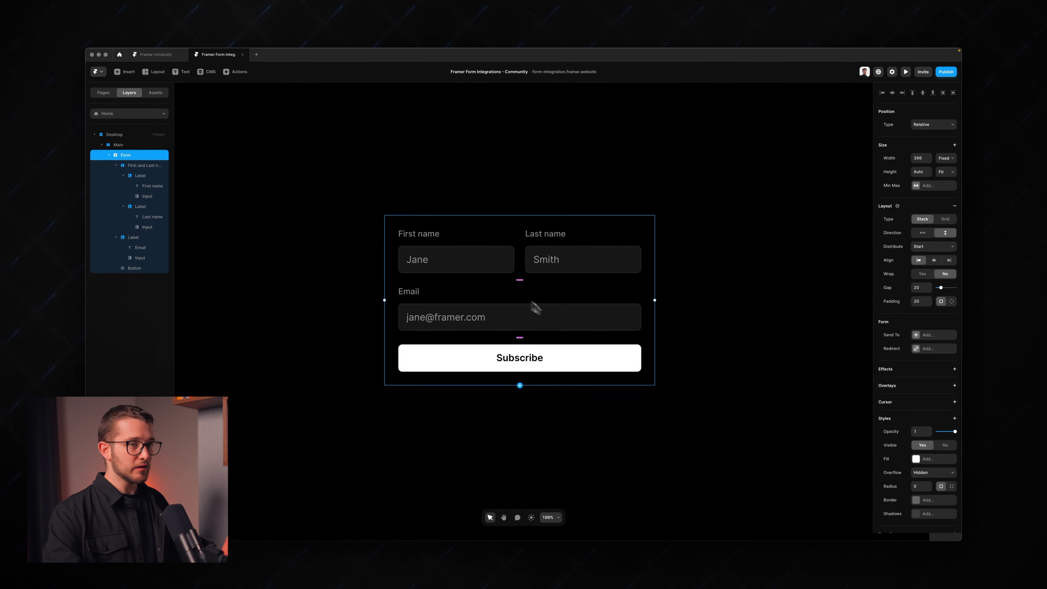
click(512, 381)
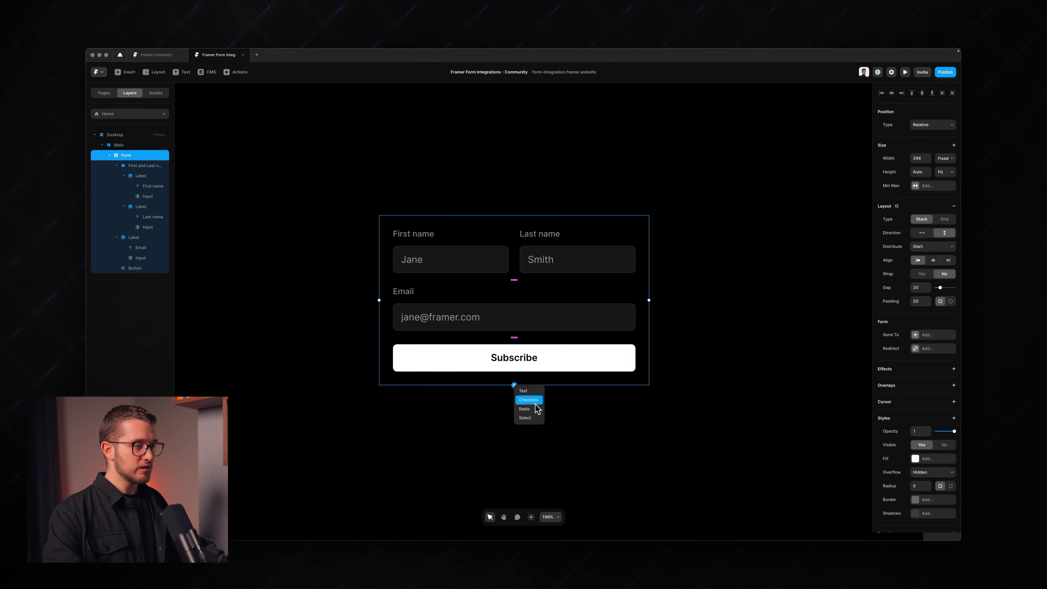
click(529, 400)
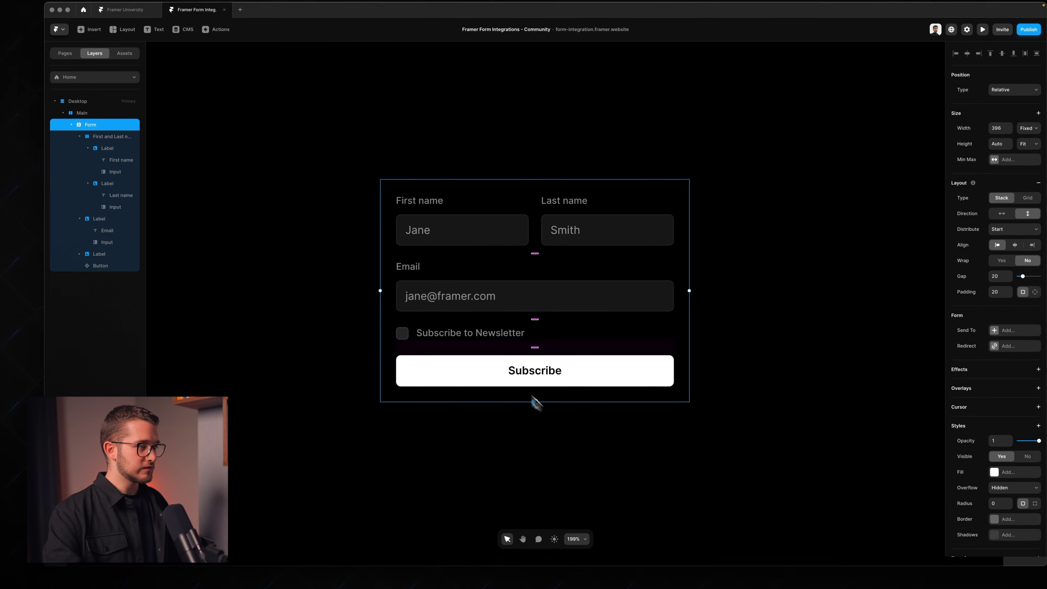
click(426, 339)
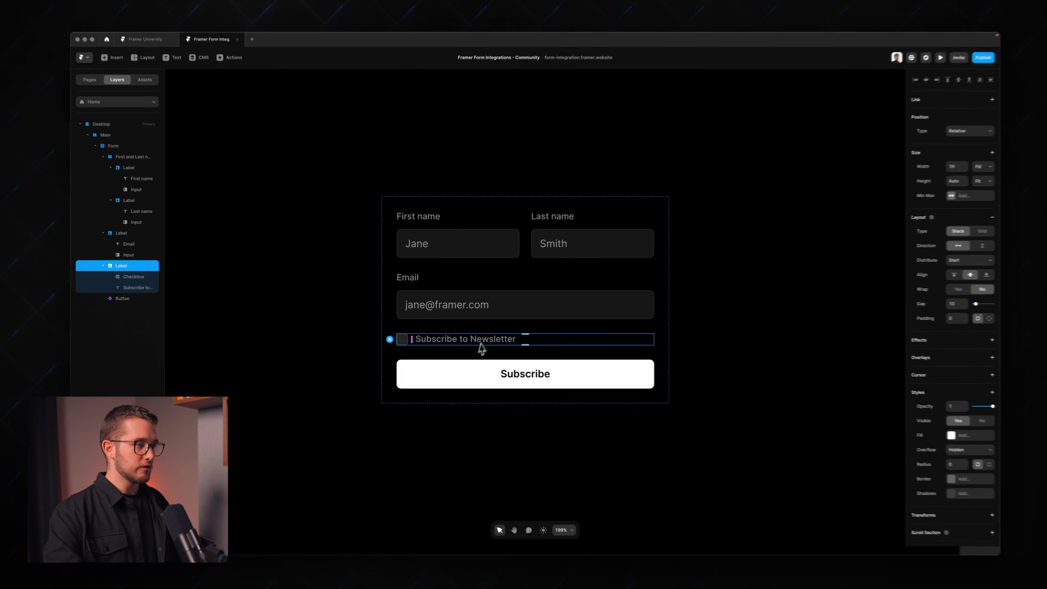
key(BackSpace)
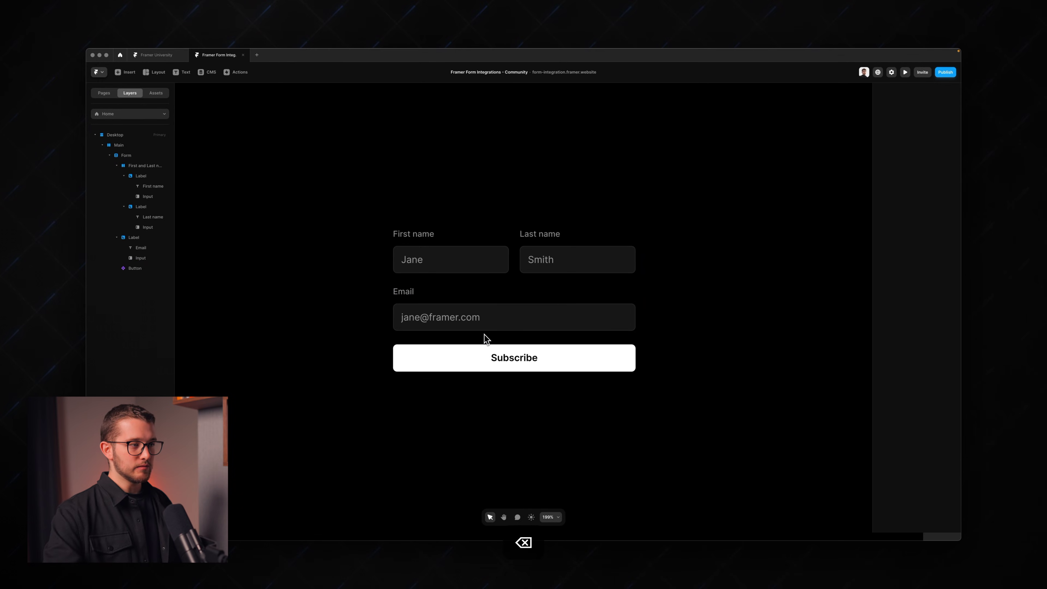
Step: Select the page's Main frame and preview the site
scroll(487, 338, down, 5)
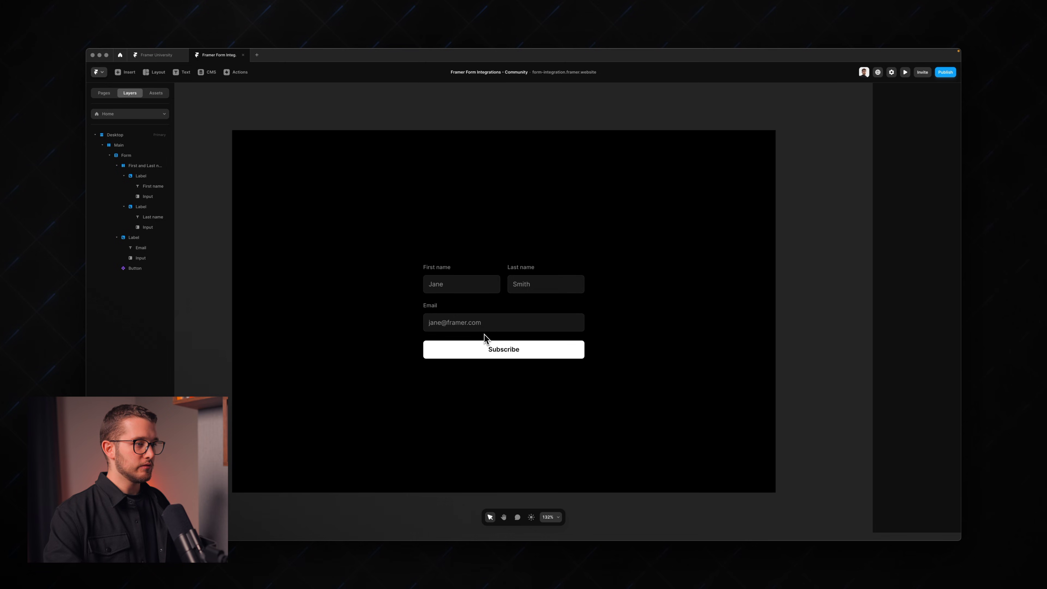
click(689, 324)
scroll(689, 324, up, 2)
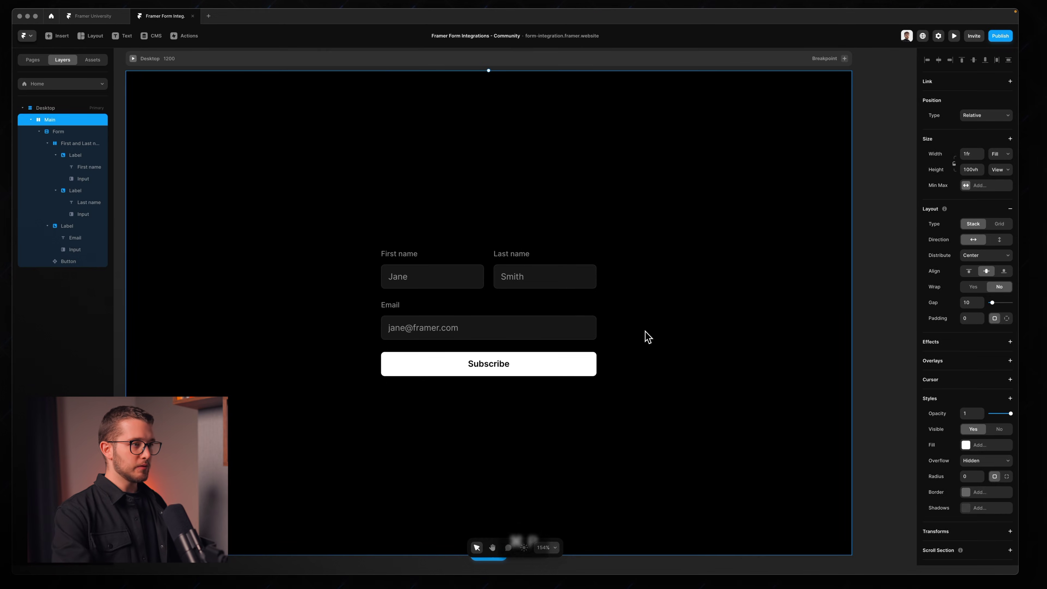
key(super+p)
Step: Submit a test entry with a first name, last name and email, then exit preview
click(479, 278)
text(Jane)
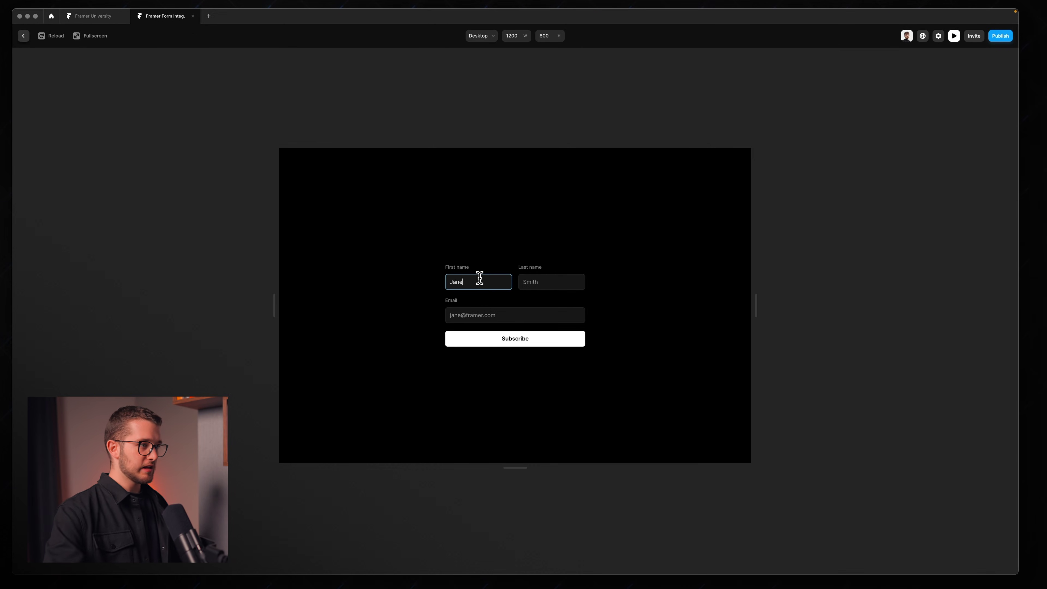
click(532, 282)
text(Smith)
click(510, 314)
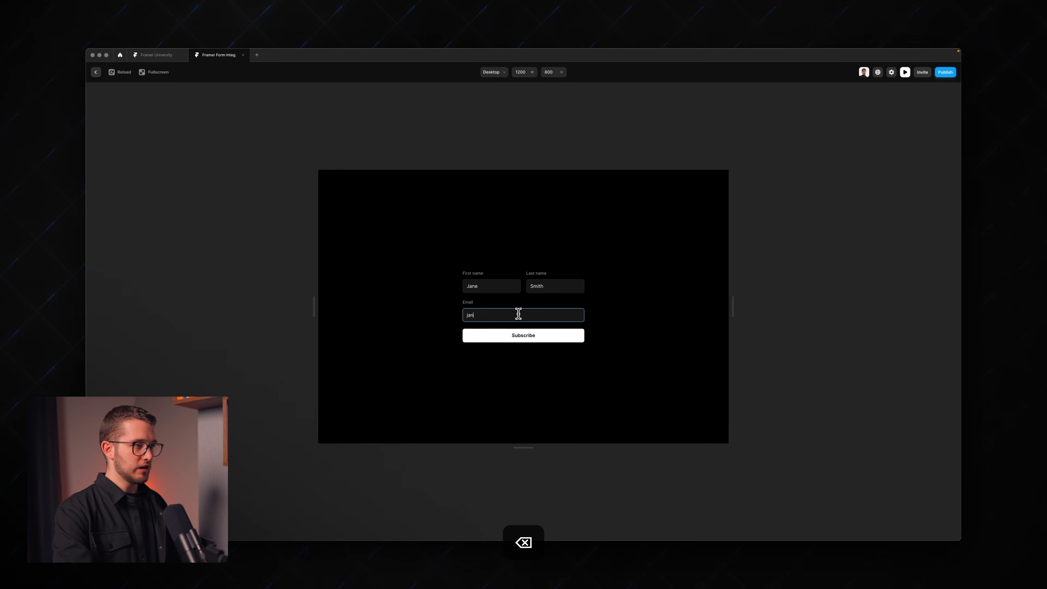
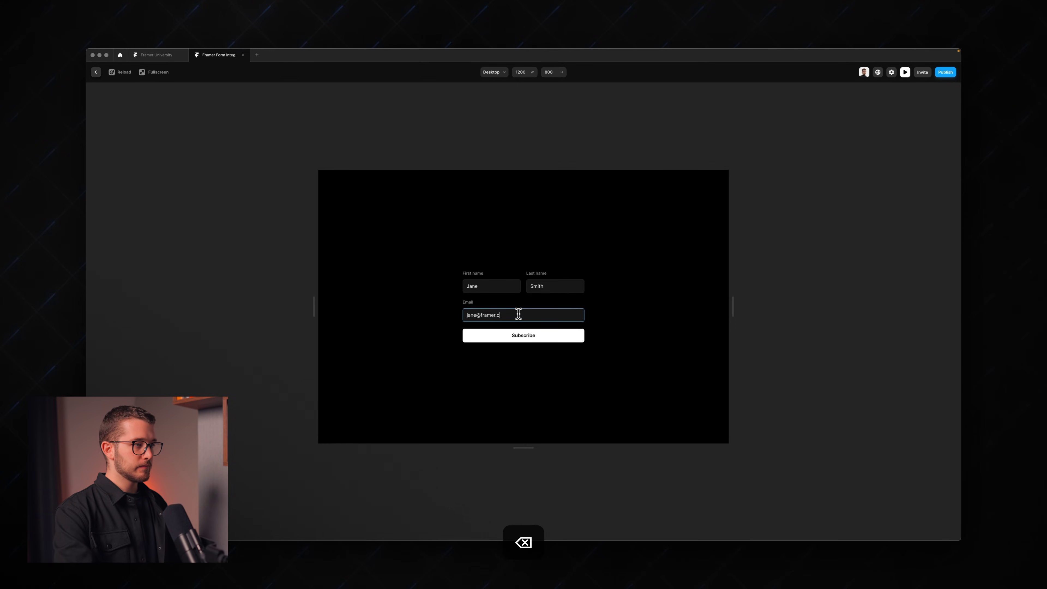
click(531, 335)
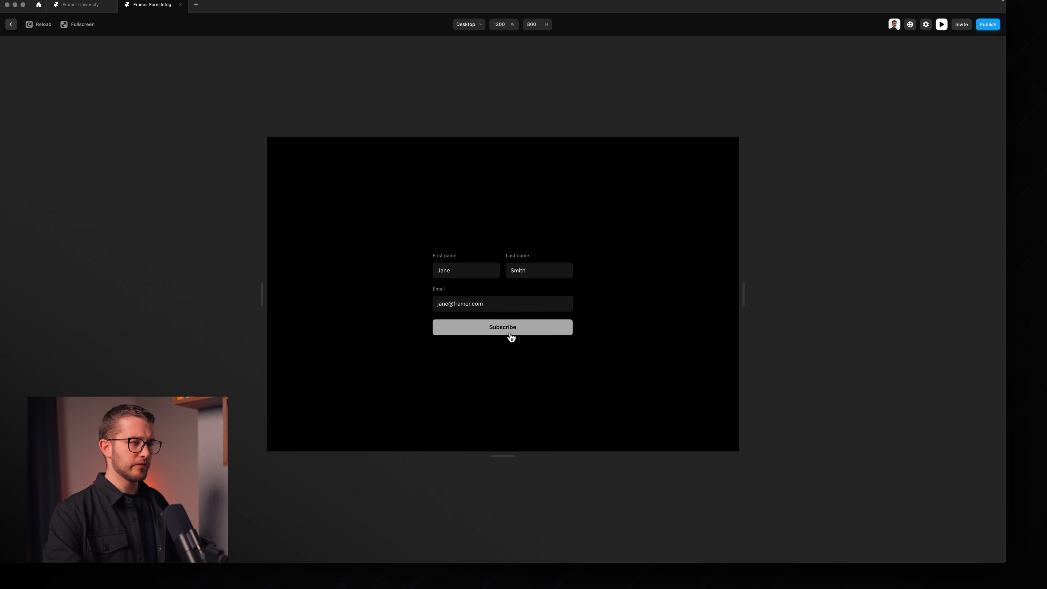
key(Escape)
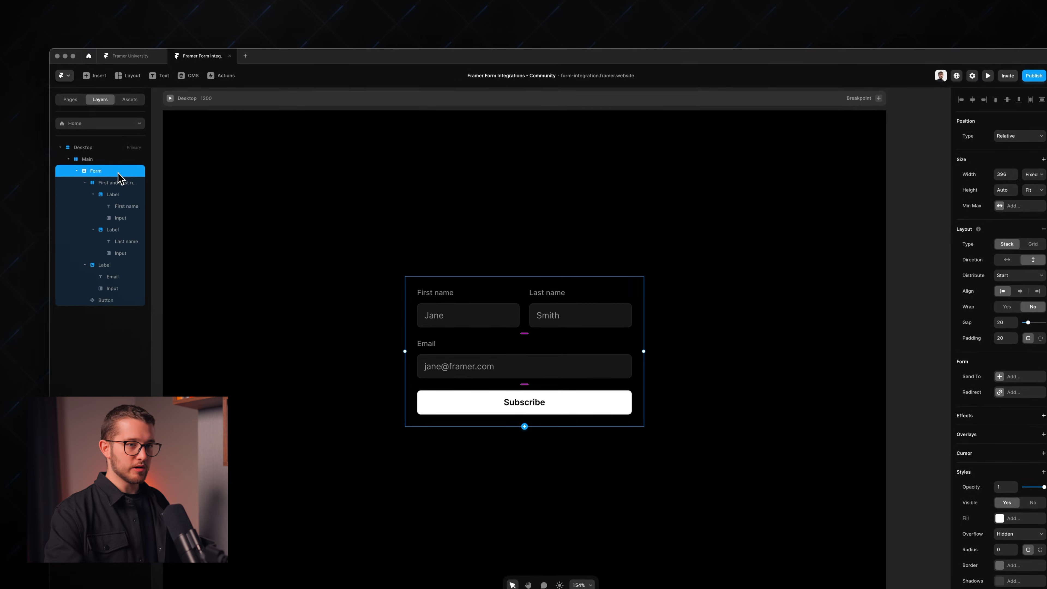
Step: Add Email as the form's Send To destination and check the recipient address
click(1007, 377)
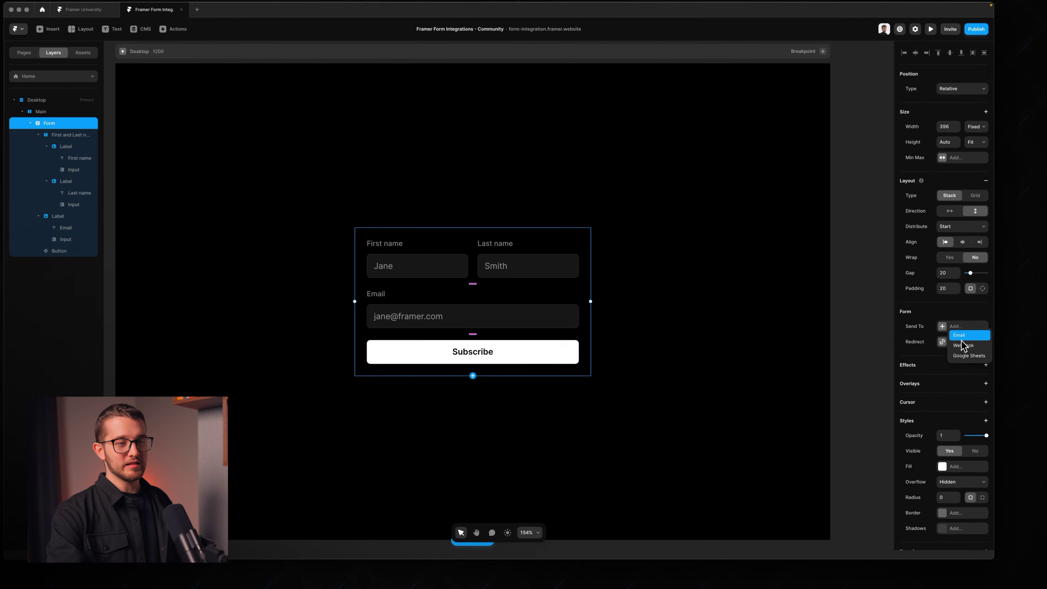
click(962, 339)
click(856, 350)
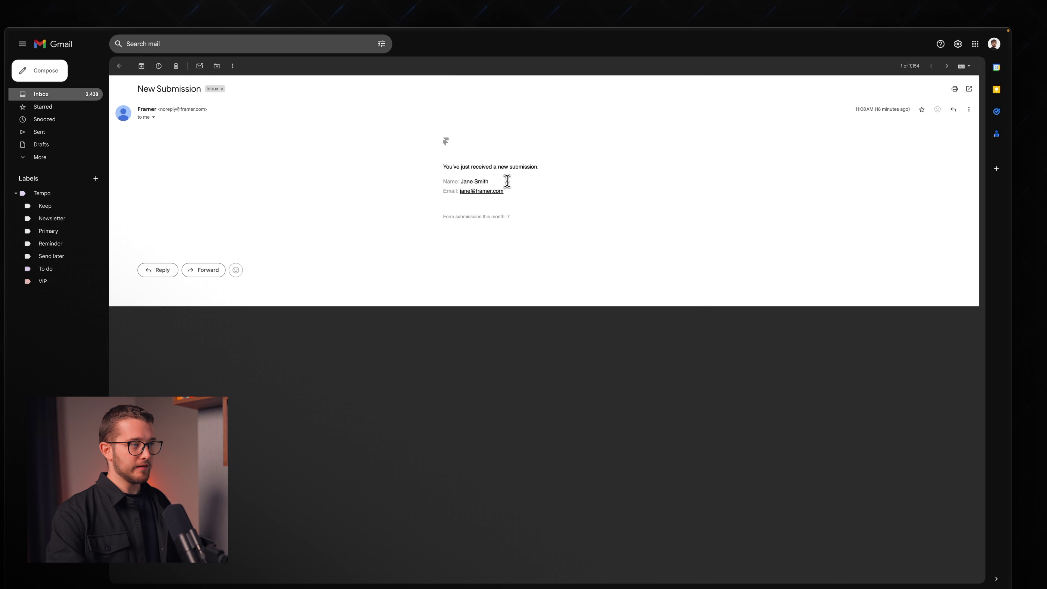
key(super+Tab)
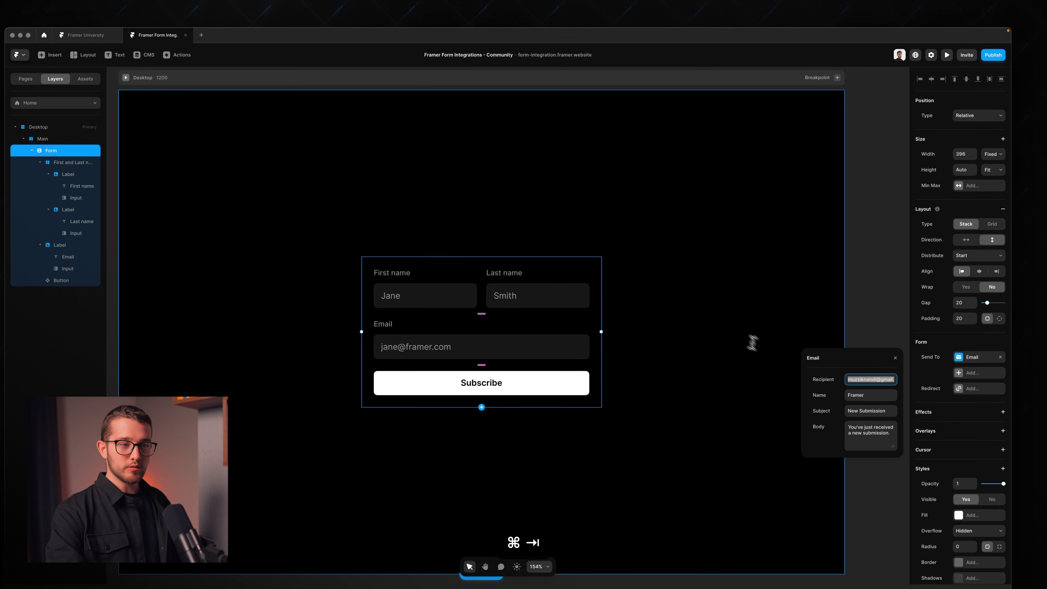
Step: Replace the form's Email destination with Google Sheets in Send To
click(1000, 358)
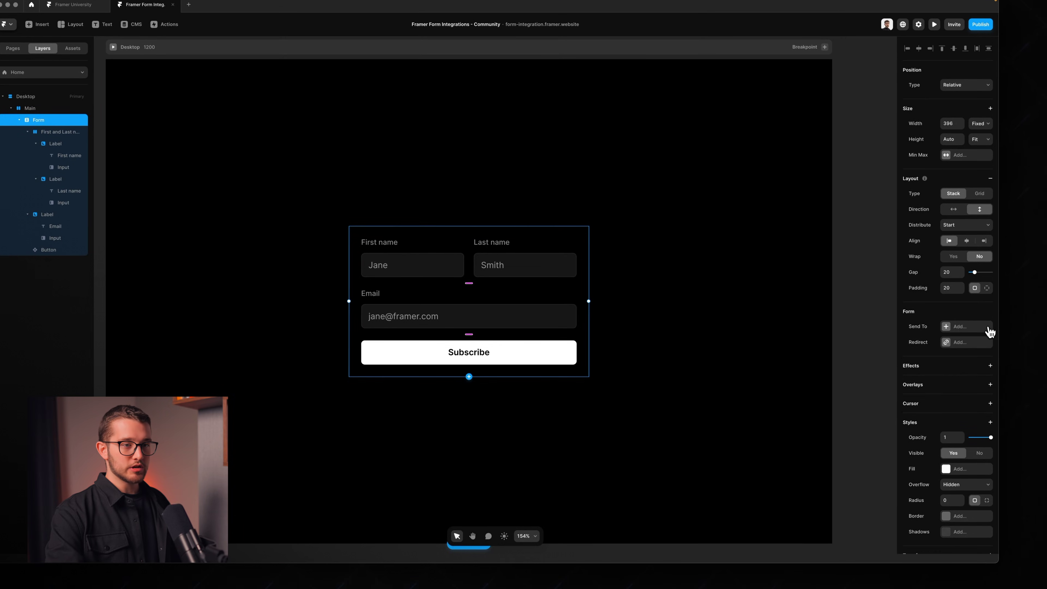
click(962, 327)
click(966, 350)
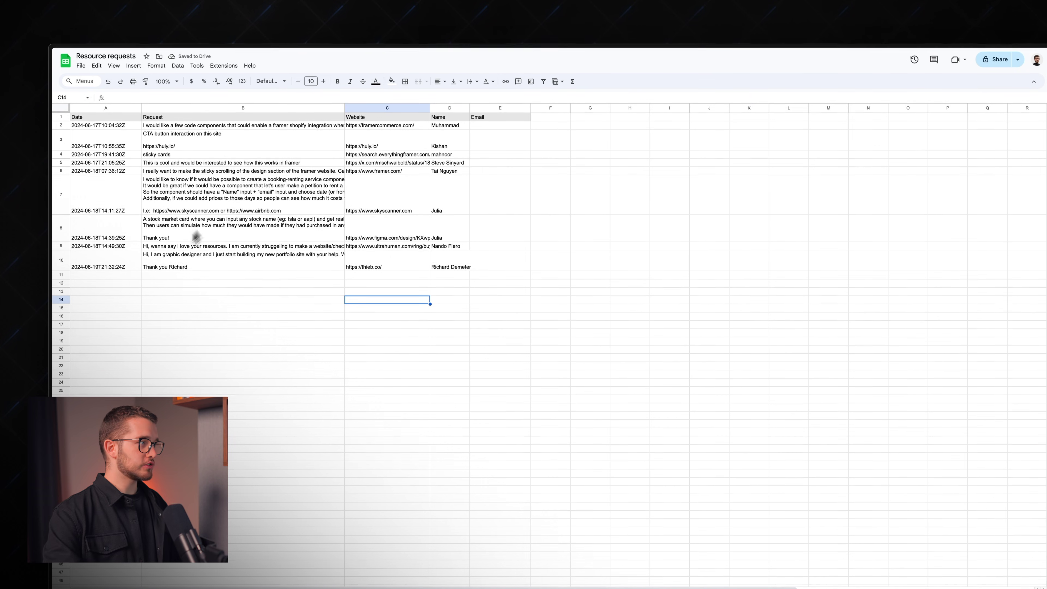
click(121, 124)
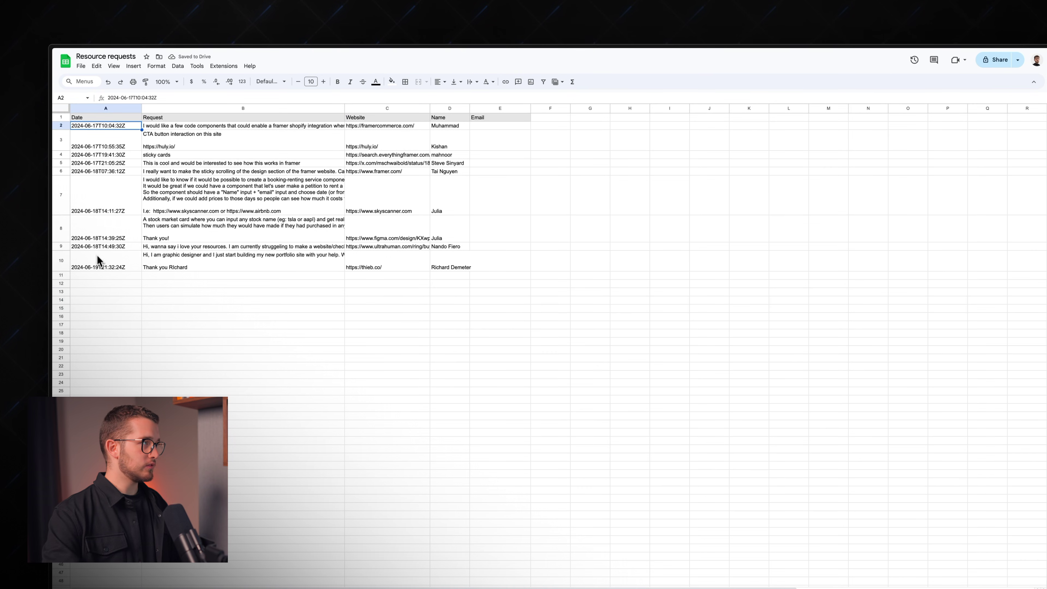
shift+click(99, 268)
click(98, 286)
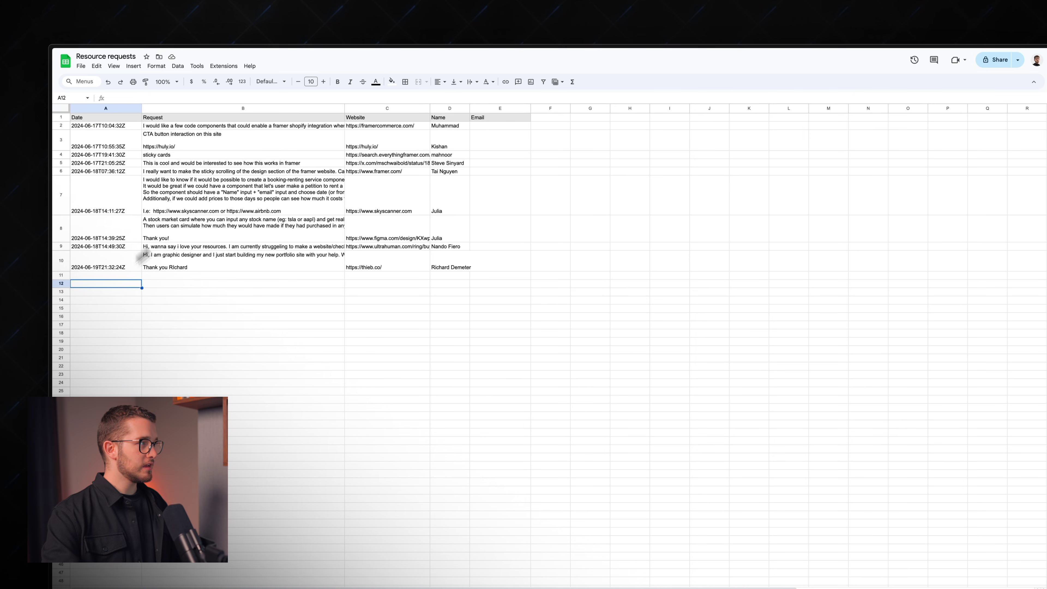
click(118, 127)
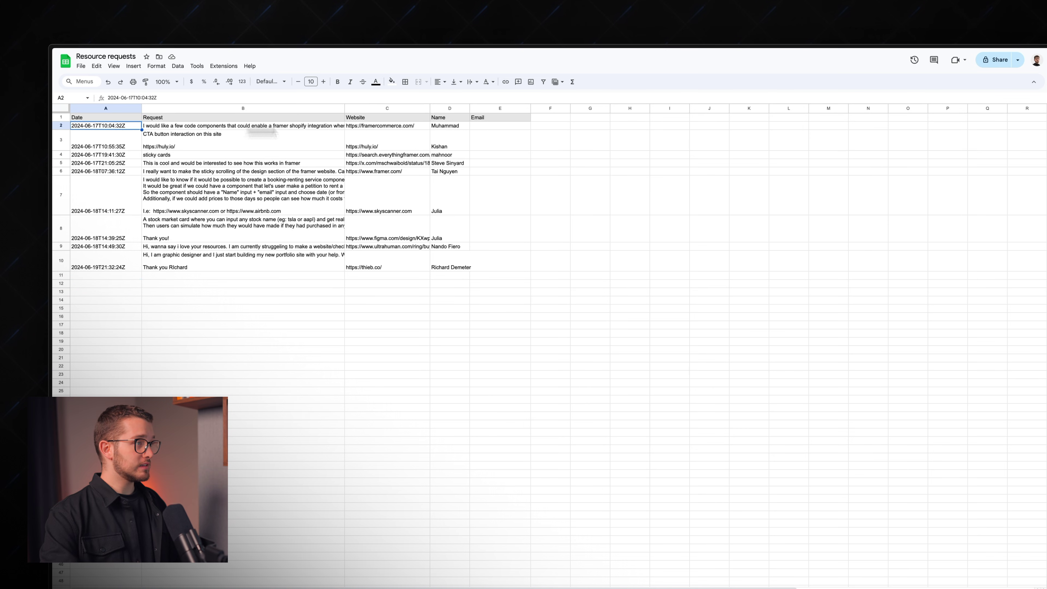
click(498, 126)
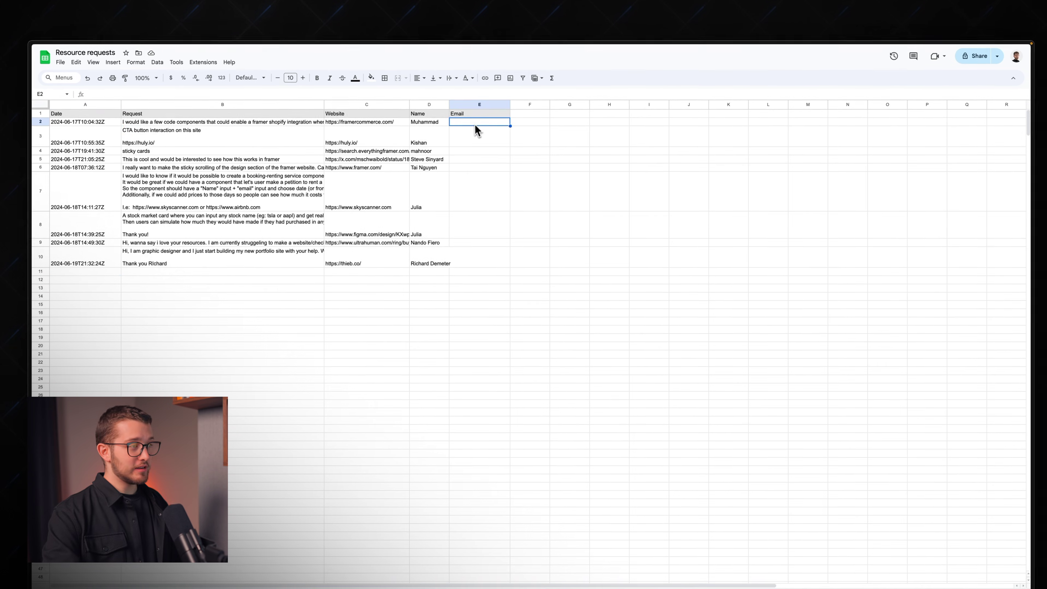
shift+click(480, 268)
click(457, 305)
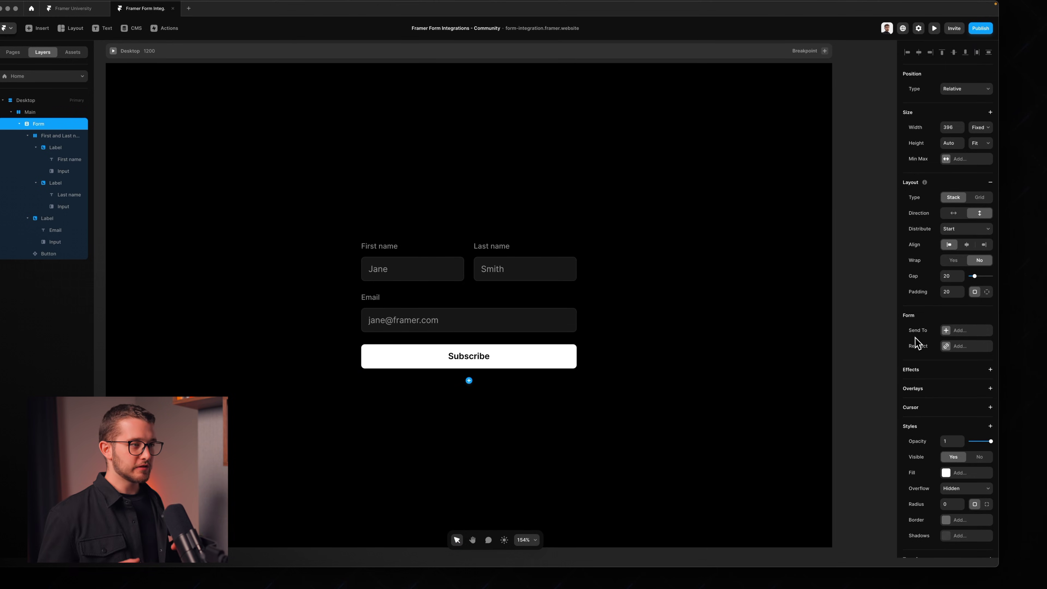
Step: Add Webhook as the form's Send To destination and focus its API URL field
click(955, 332)
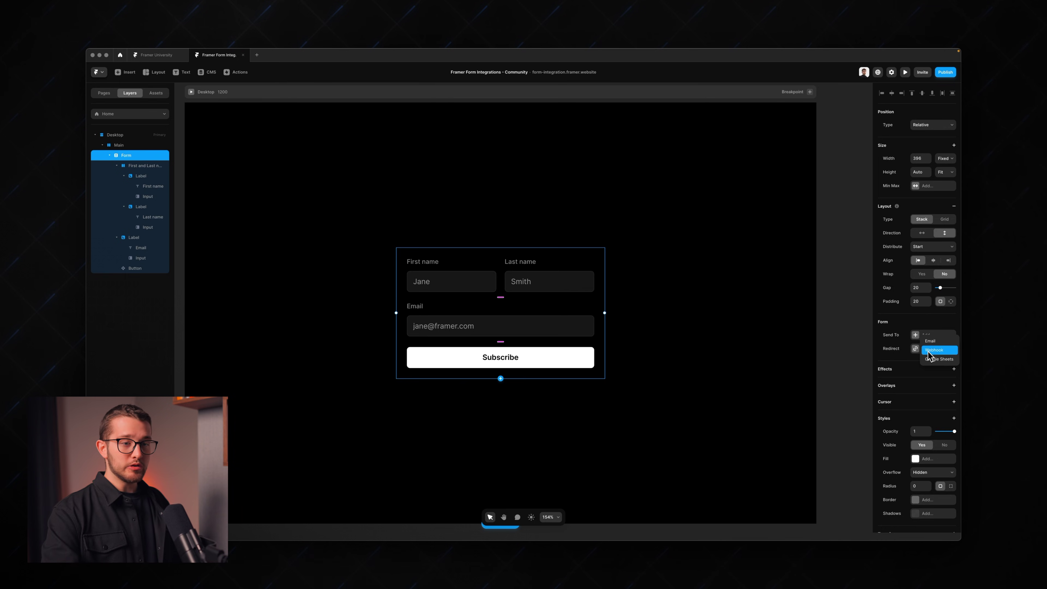
click(934, 350)
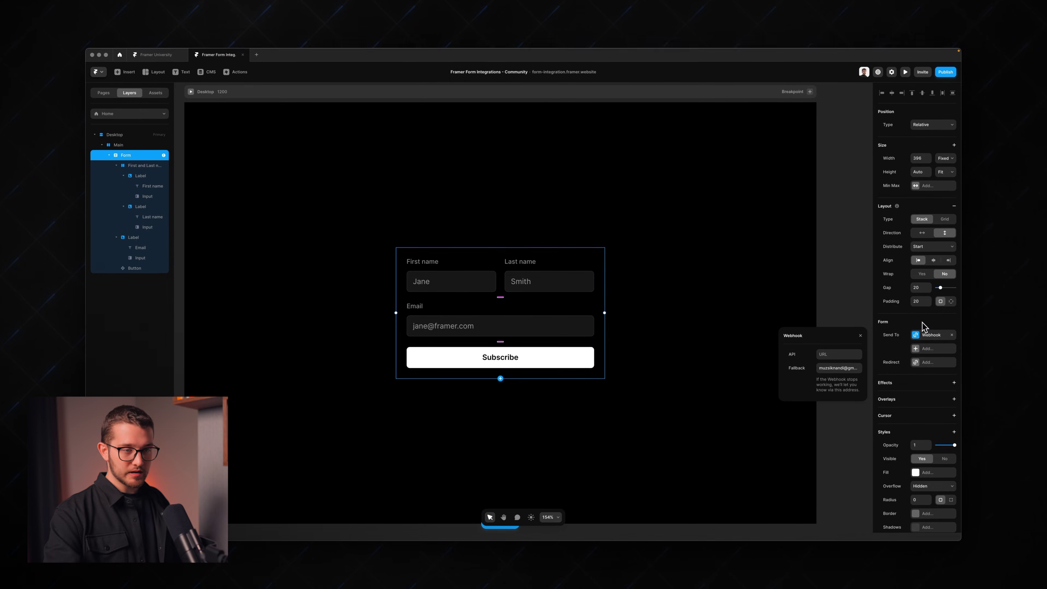
click(845, 346)
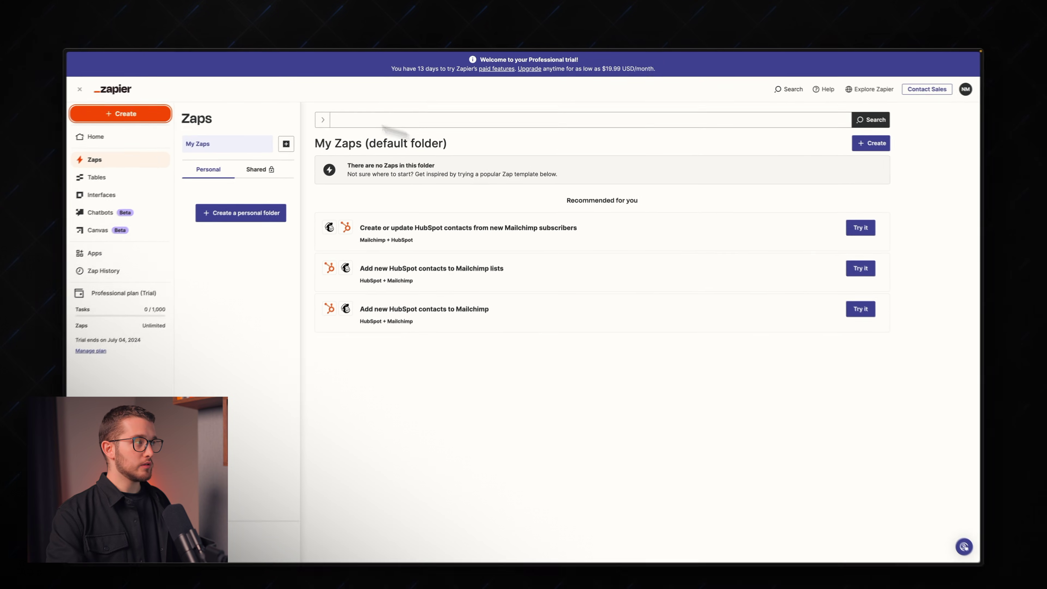
Step: Create a new Zap with Webhooks by Zapier as its trigger app
click(177, 117)
click(130, 137)
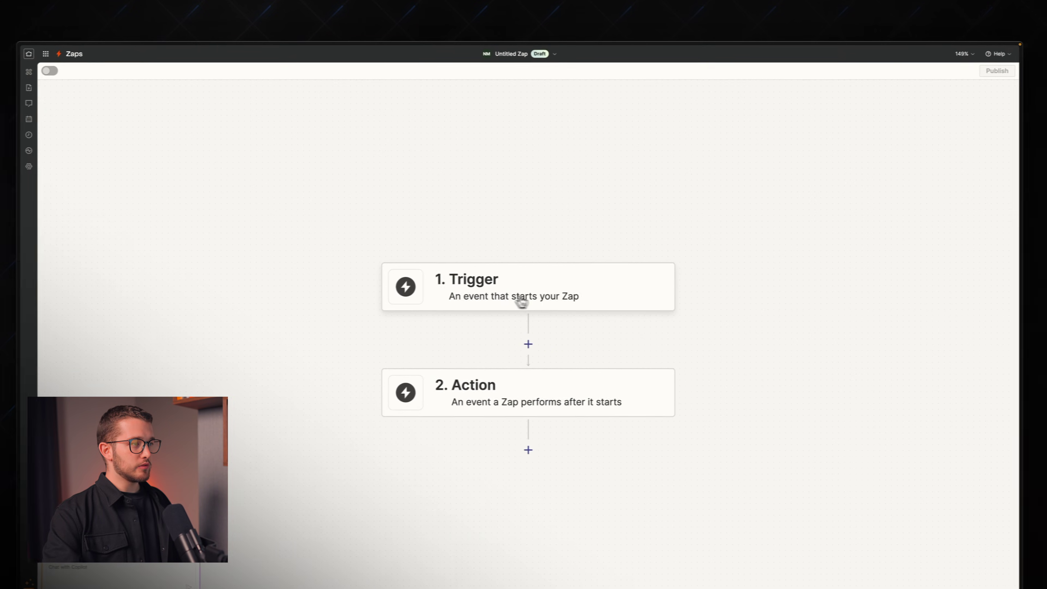
click(516, 297)
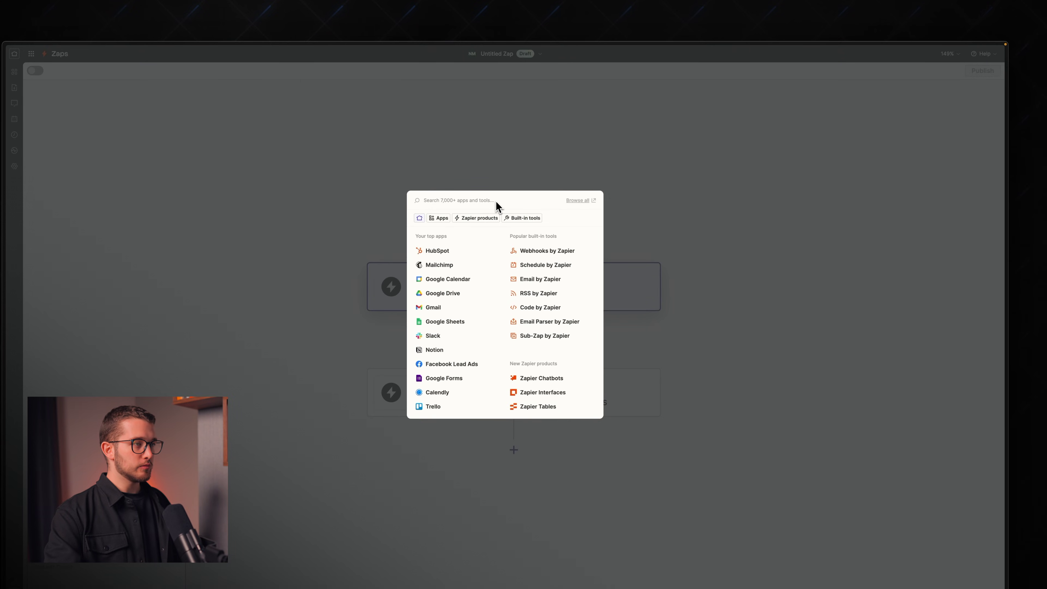
click(556, 253)
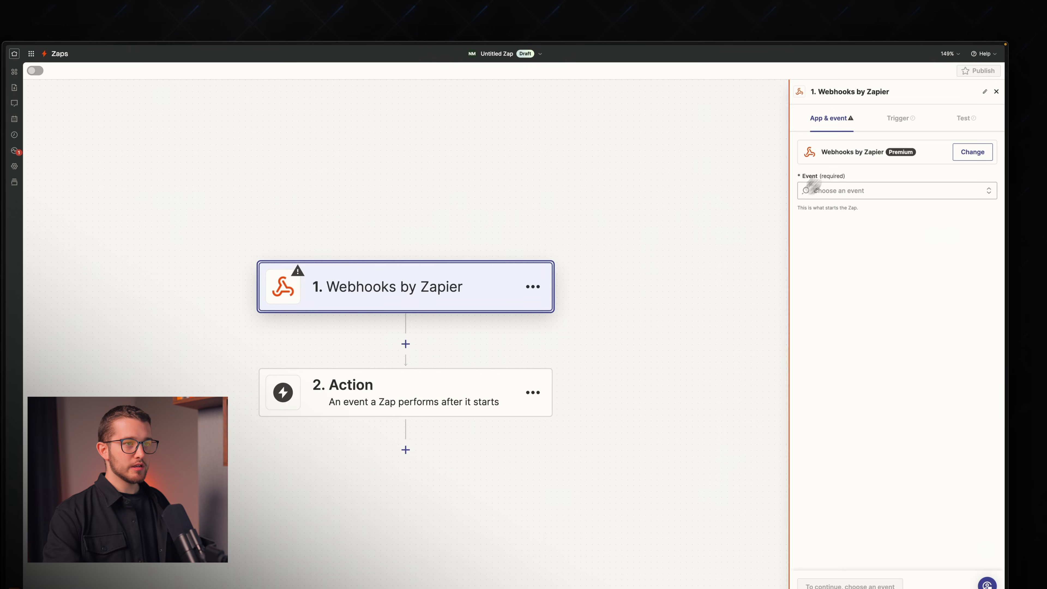
Step: Set the trigger event to Catch Hook and copy the generated webhook URL
click(849, 191)
click(837, 222)
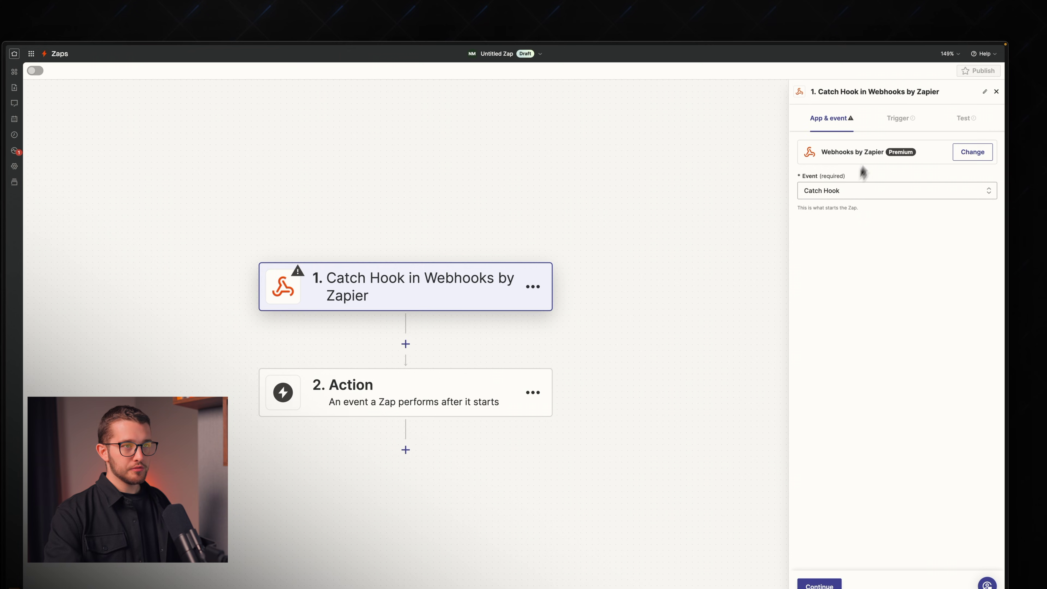
click(899, 118)
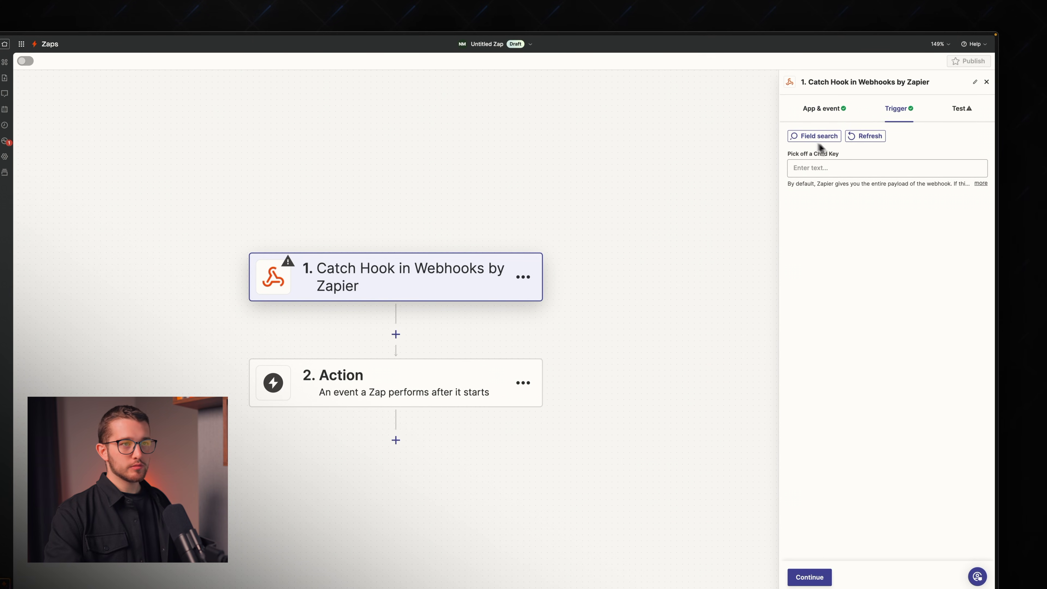
click(843, 163)
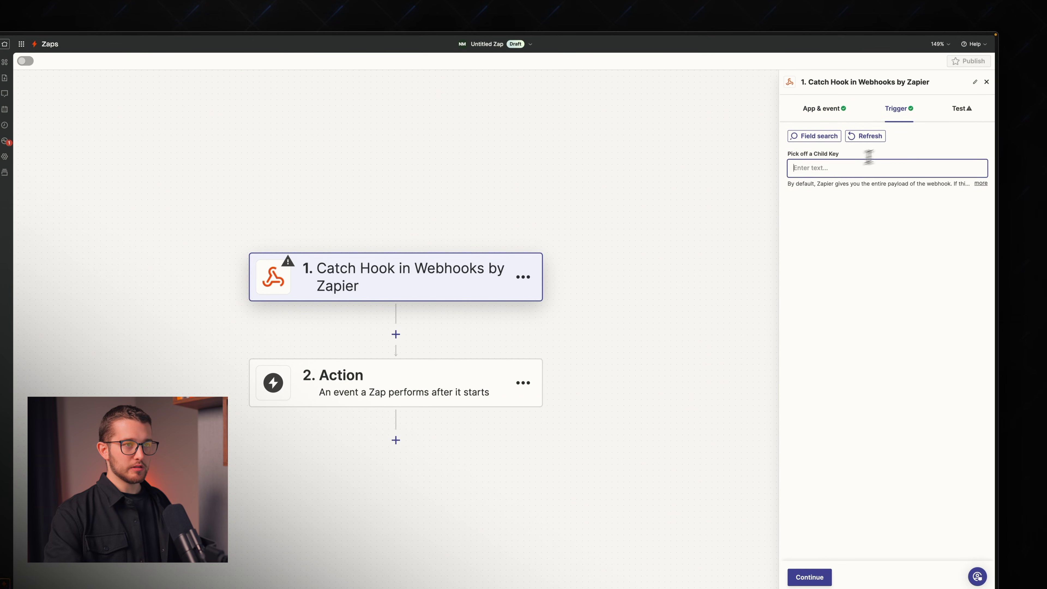
click(973, 111)
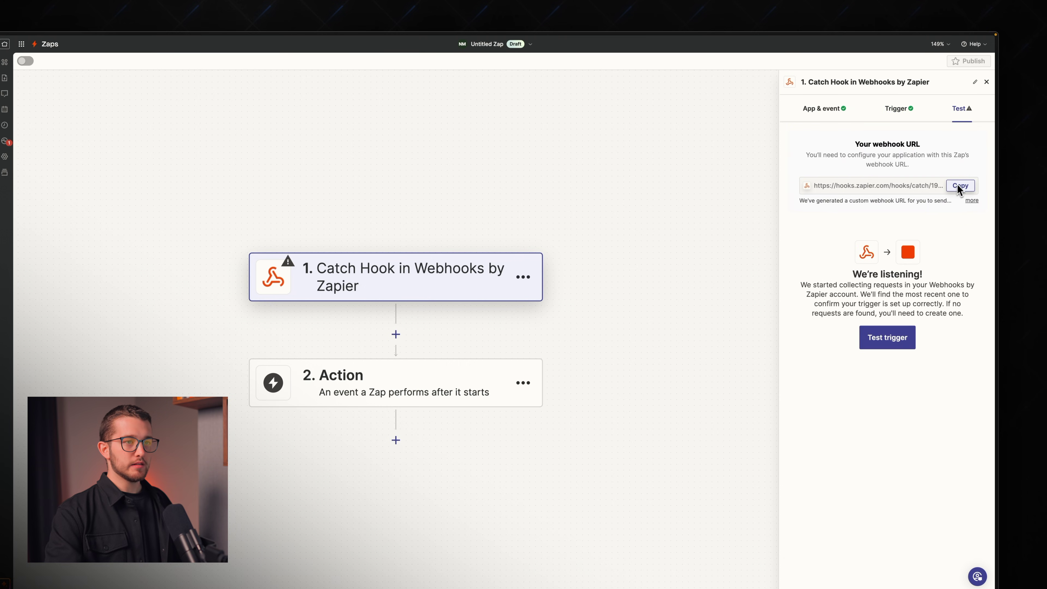
click(960, 187)
key(super+Tab)
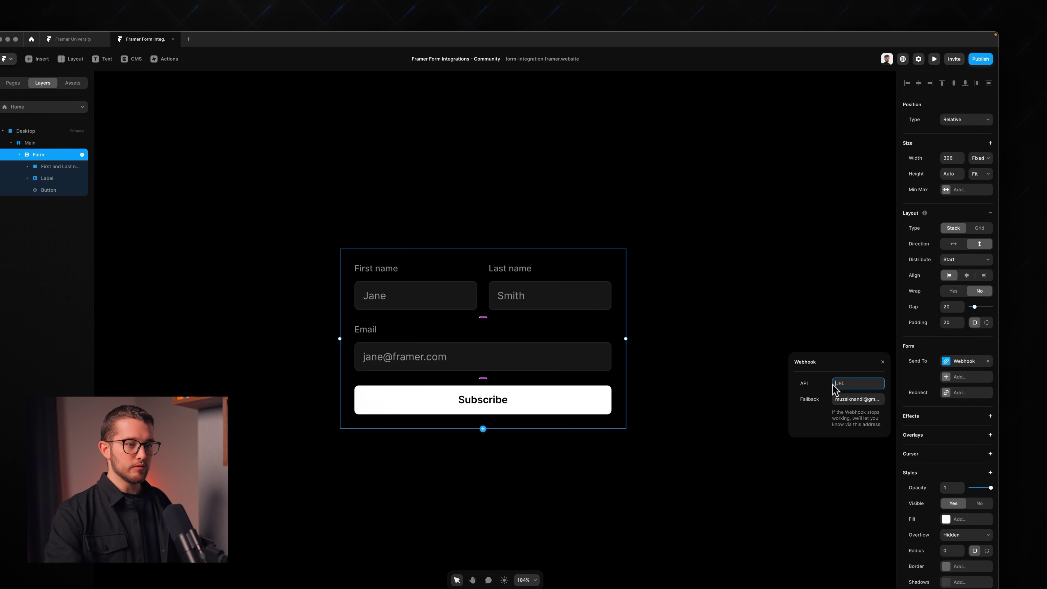
Step: Paste the Zapier webhook URL into the form's Webhook API field
key(super+v)
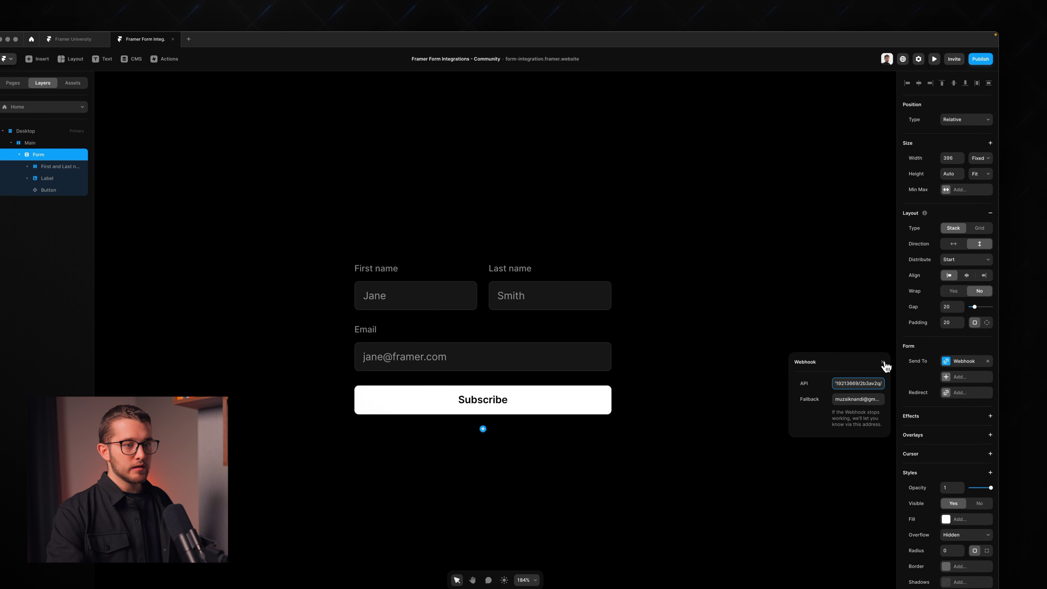
click(883, 363)
key(super+Tab)
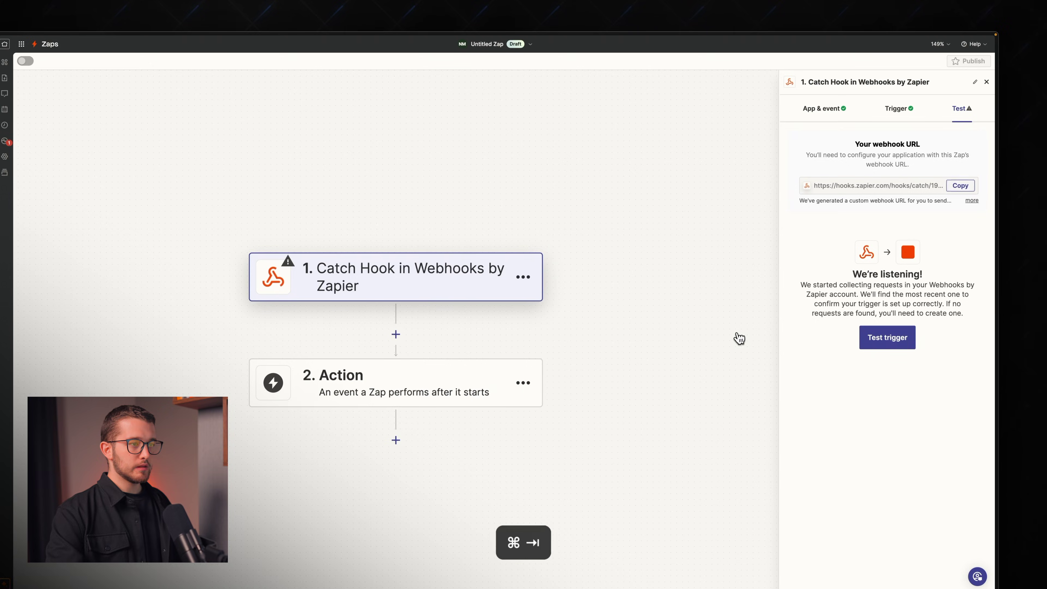
key(super+Tab)
Step: Preview the page and submit a test entry with first name, last name and email
key(super+p)
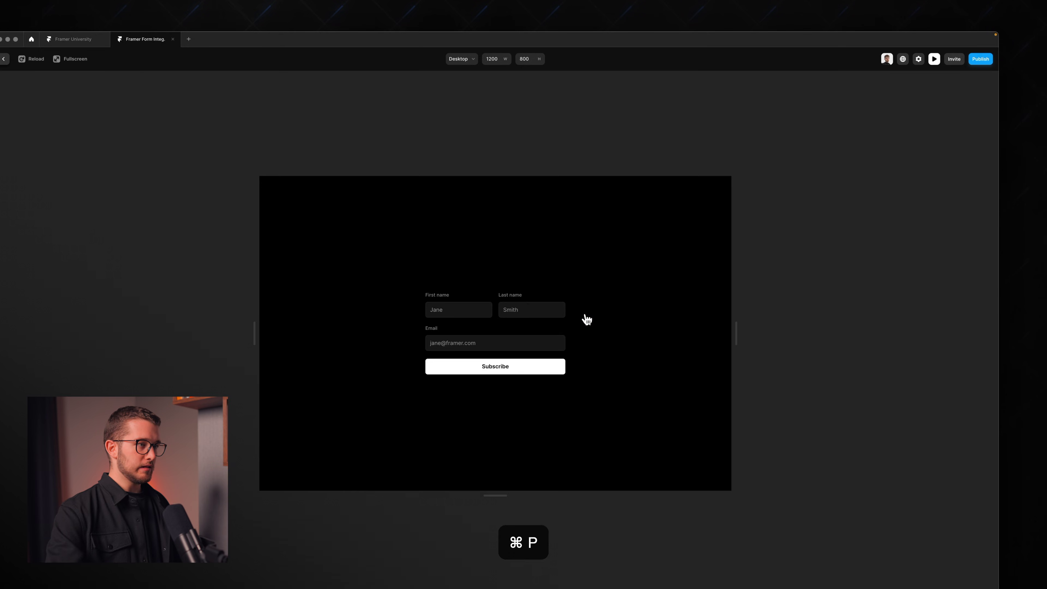
click(474, 298)
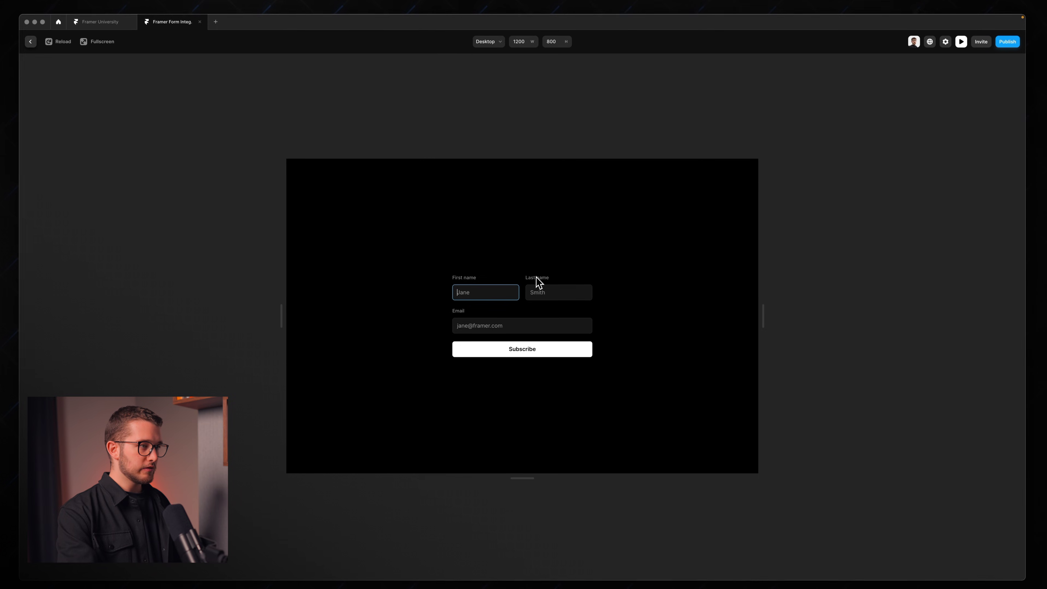
click(561, 296)
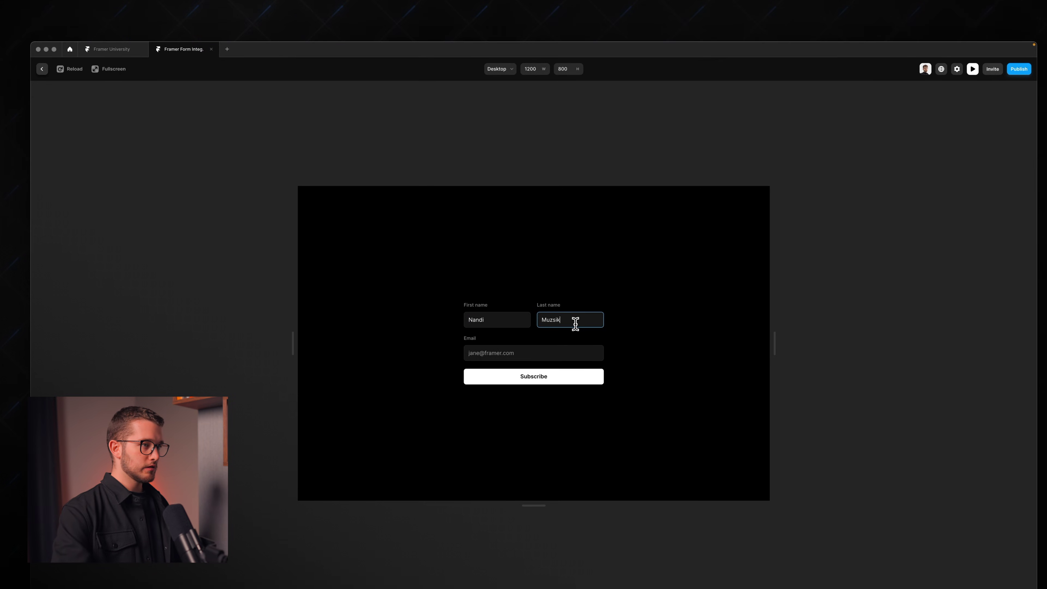
click(523, 353)
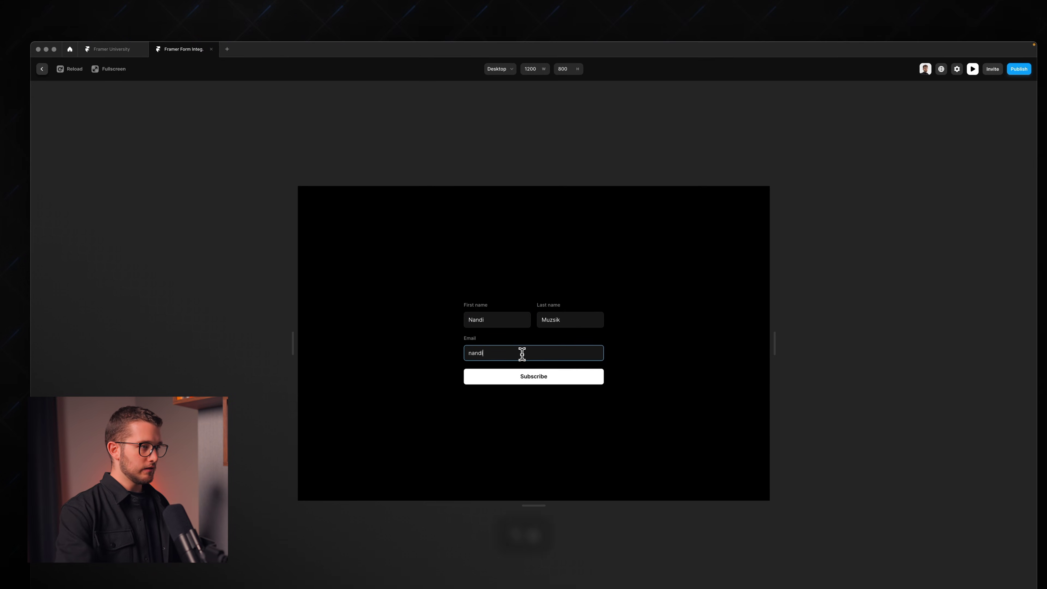
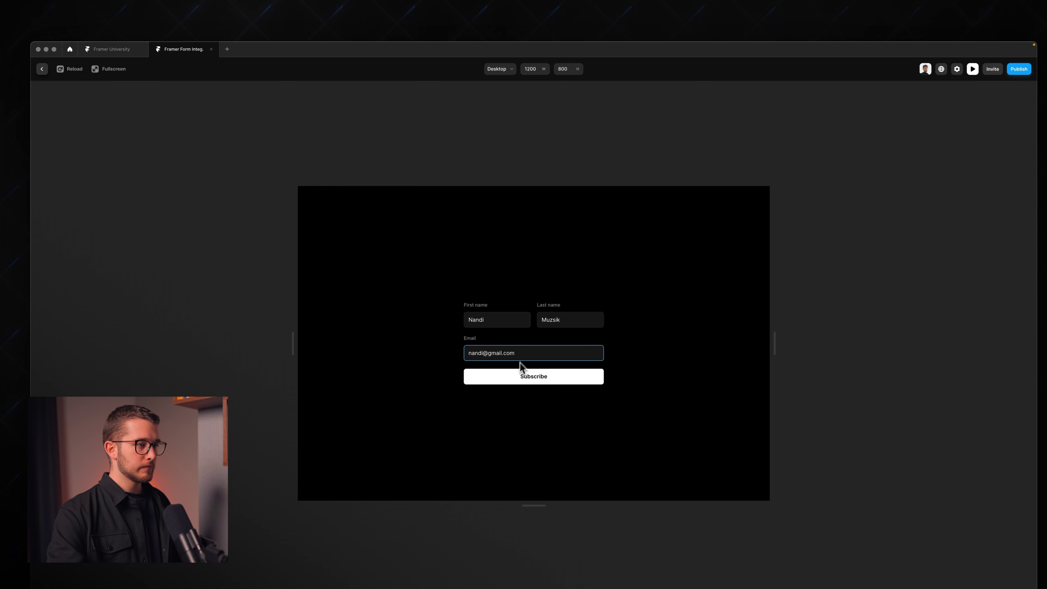
click(521, 374)
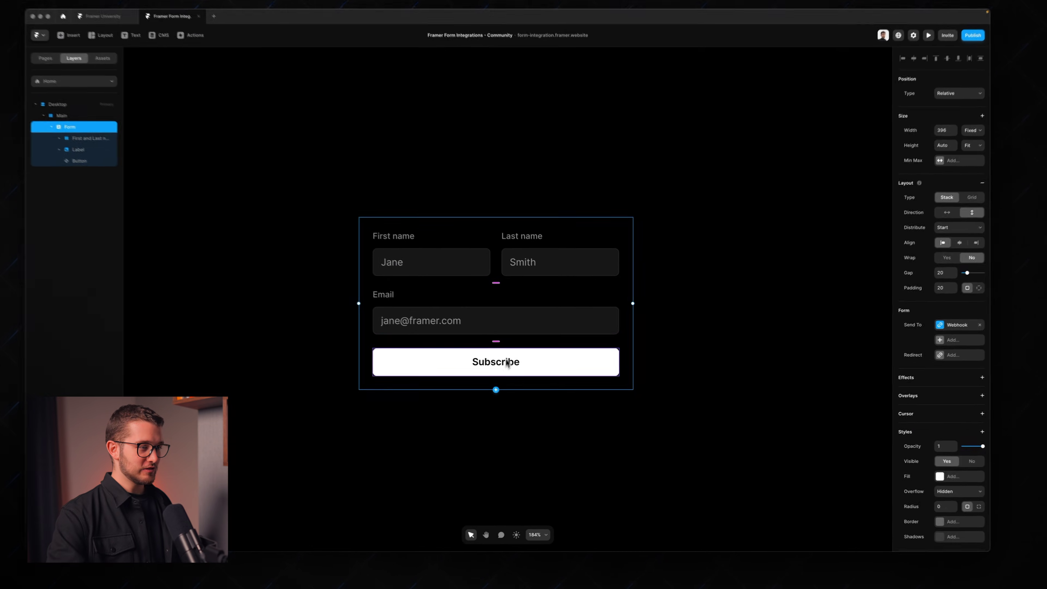
Step: Make the Thank you text dark in the Subscribe button's Success variant
click(508, 362)
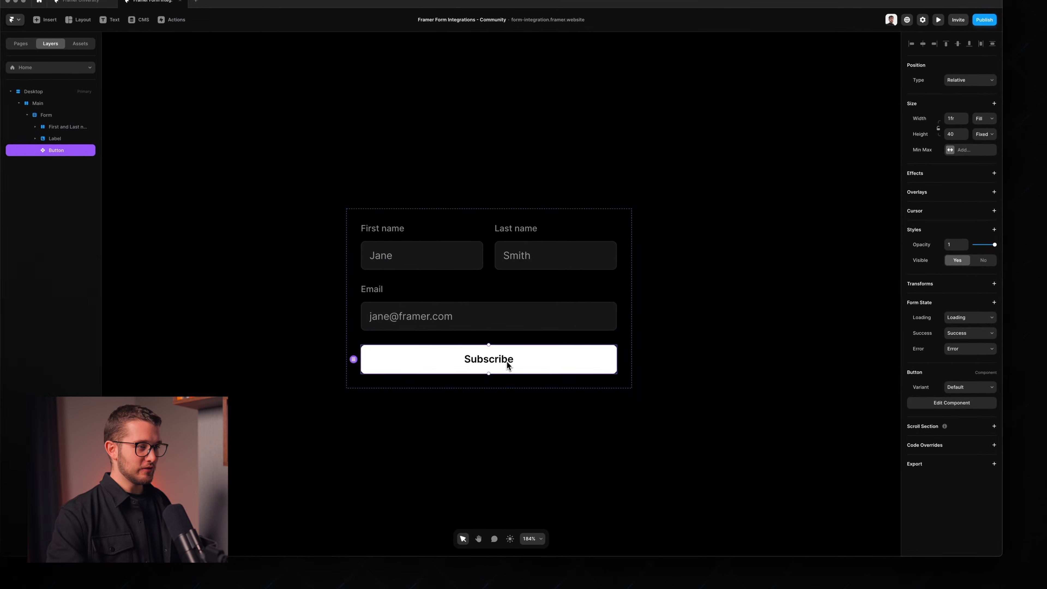
double_click(508, 362)
scroll(554, 347, right, 10)
click(609, 301)
click(608, 303)
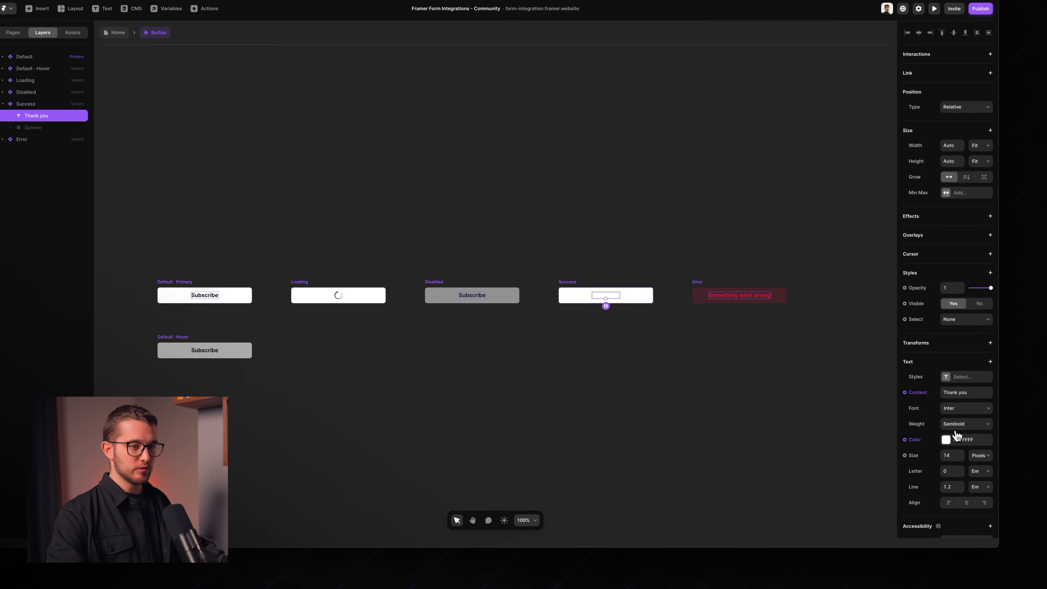
click(957, 437)
click(798, 478)
click(678, 493)
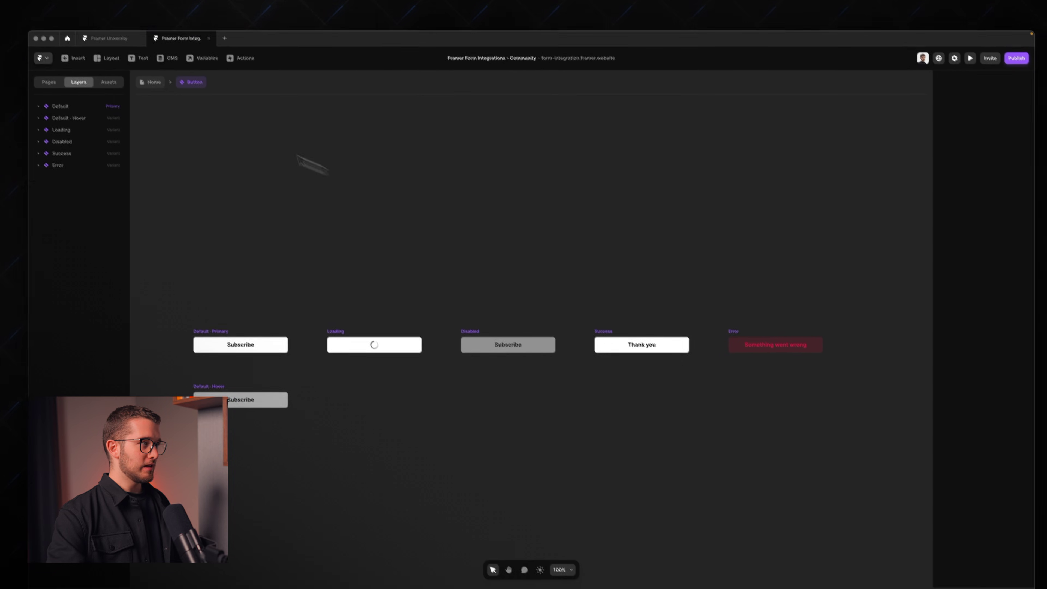
Step: Return to the Home page with the Main frame selected
click(152, 83)
click(377, 145)
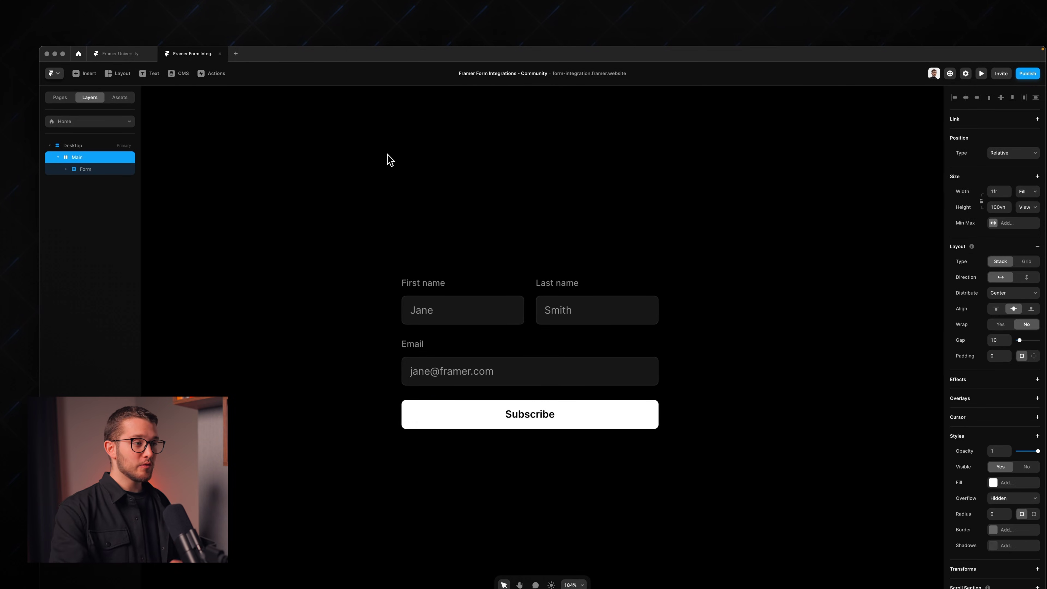
key(super+Tab)
Step: Test the trigger to confirm the submission arrived, then choose HubSpot as the action app
click(905, 334)
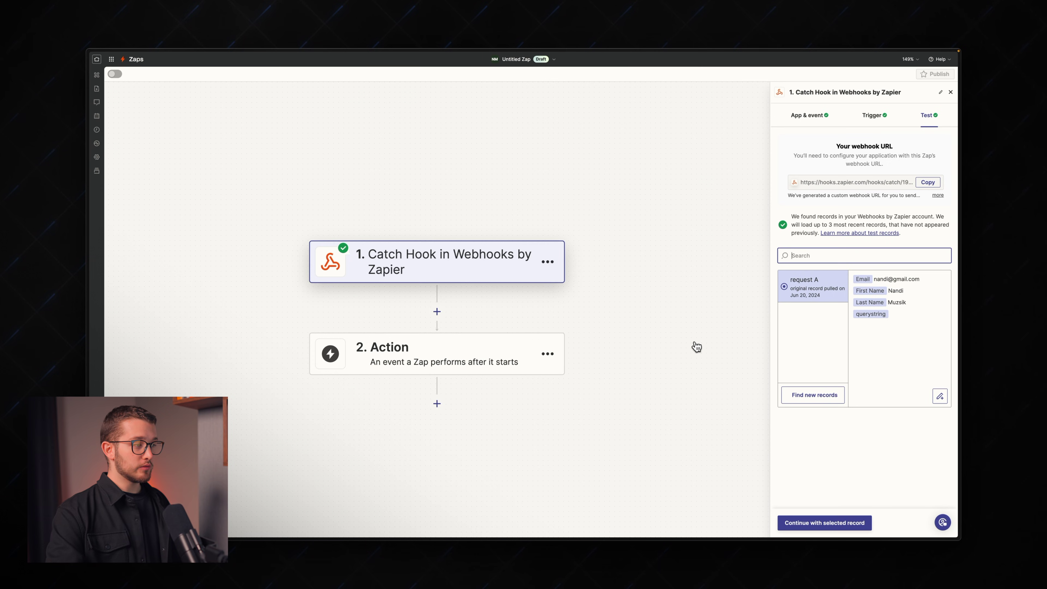
scroll(407, 356, left, 2)
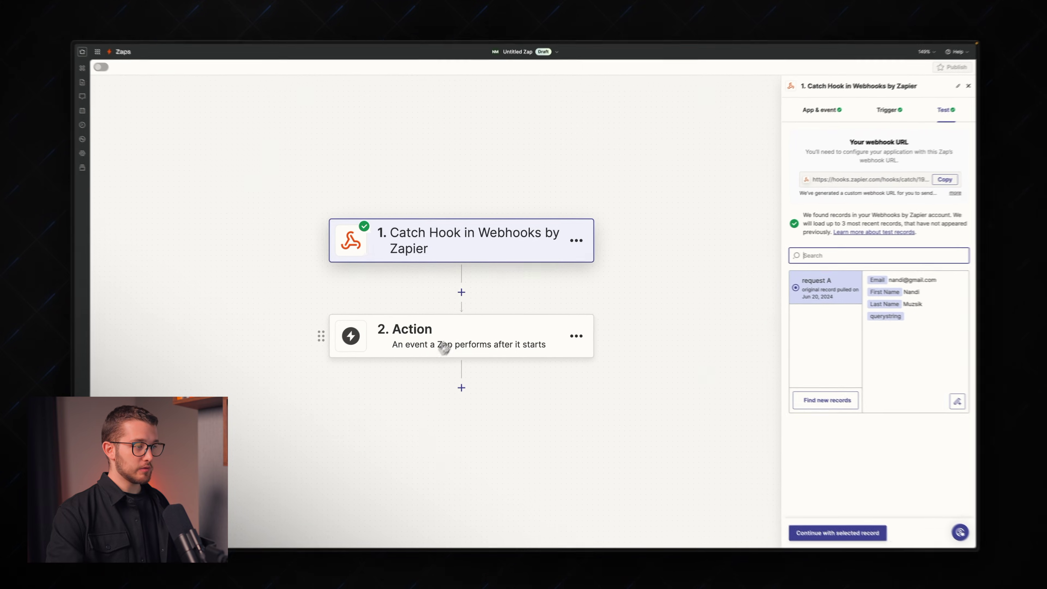
click(444, 349)
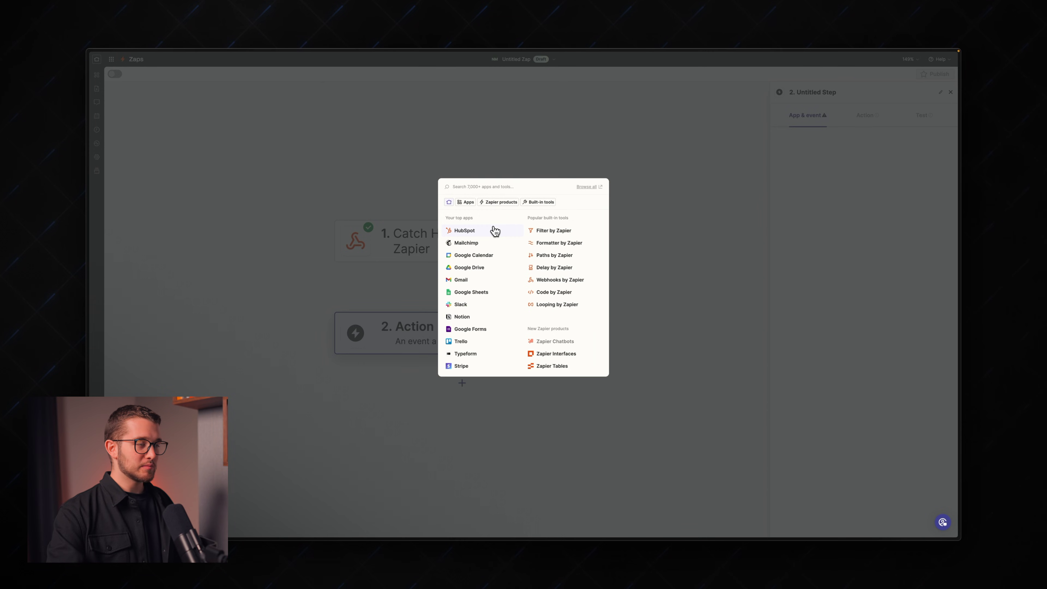
click(489, 231)
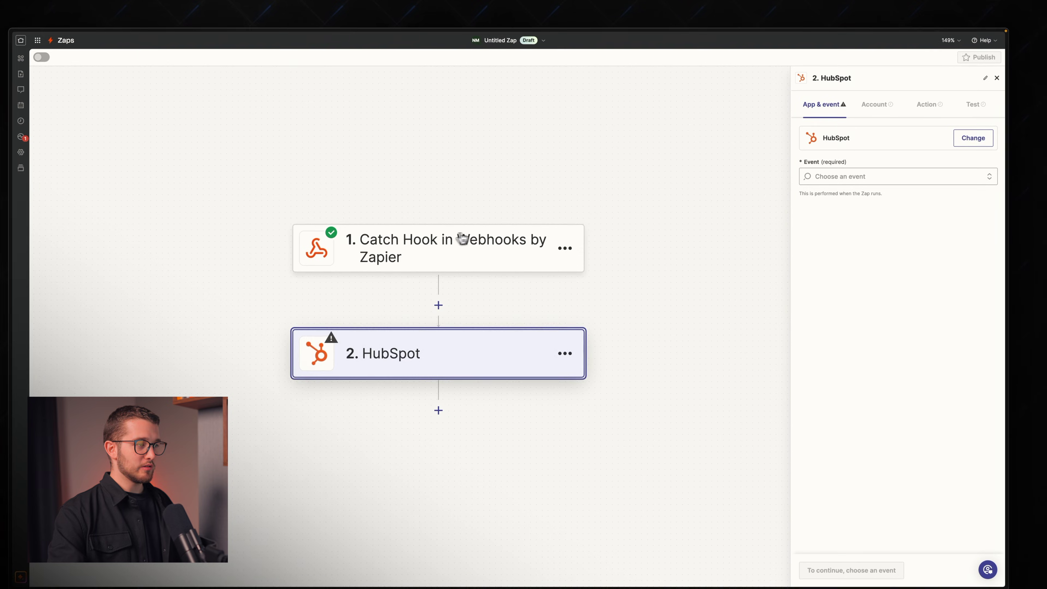
Step: Set the HubSpot action event to Create Form Submission and move on to account connection
click(866, 178)
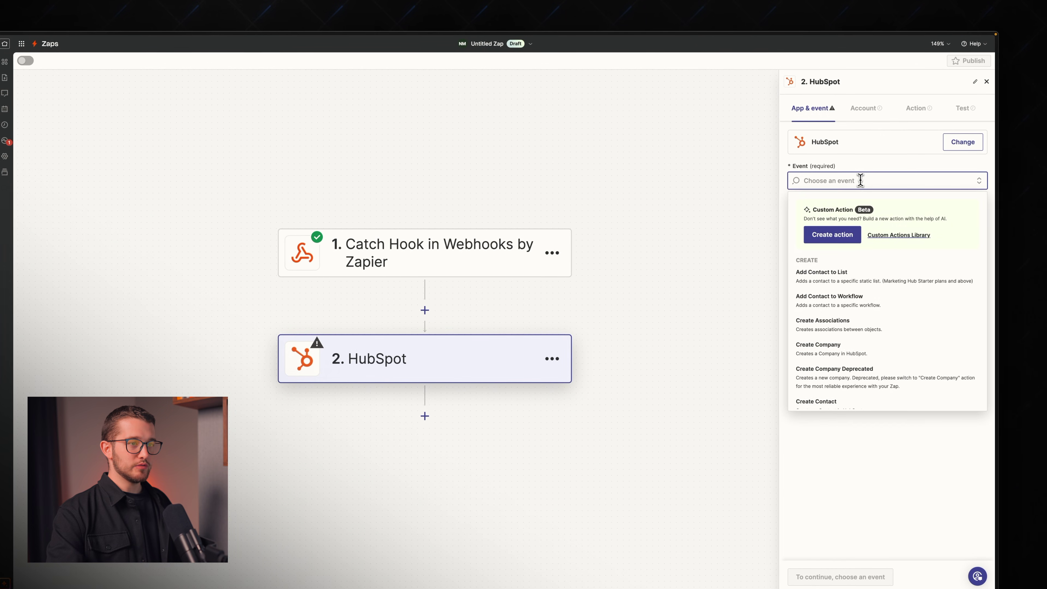
scroll(838, 312, down, 2)
scroll(830, 314, down, 6)
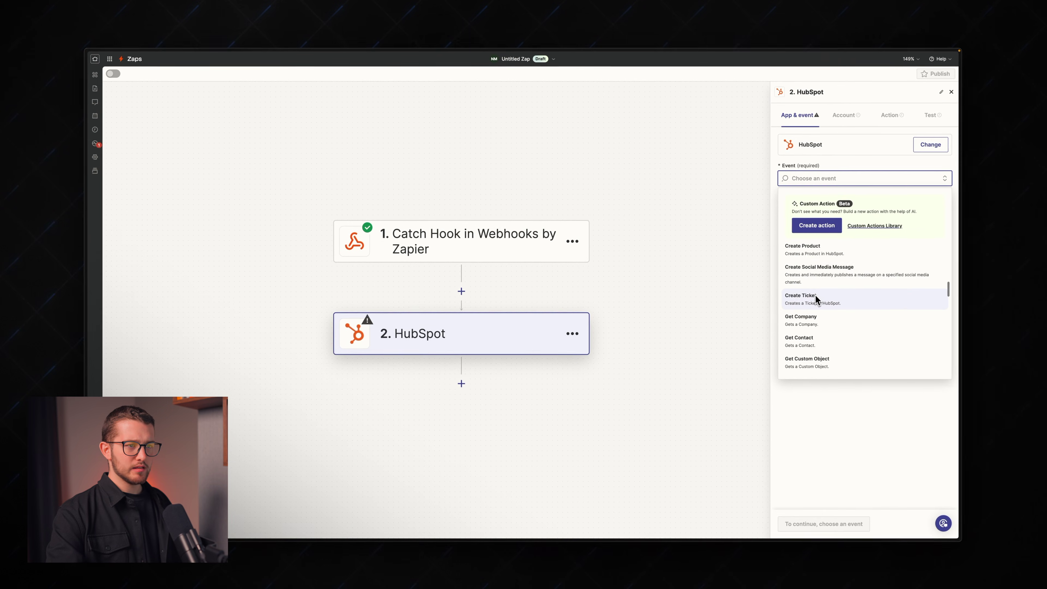
scroll(816, 295, up, 3)
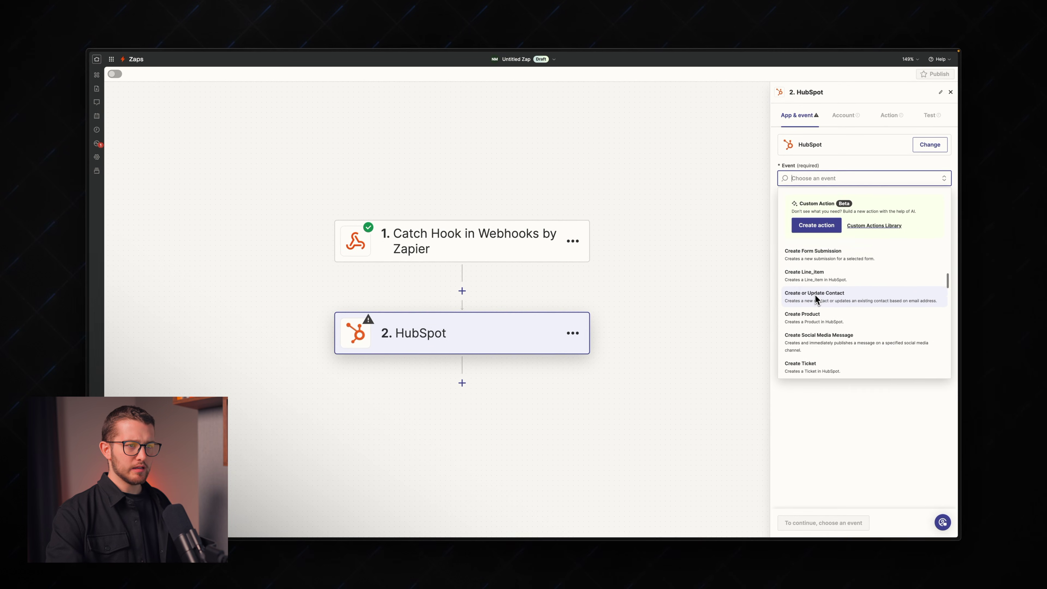
click(813, 268)
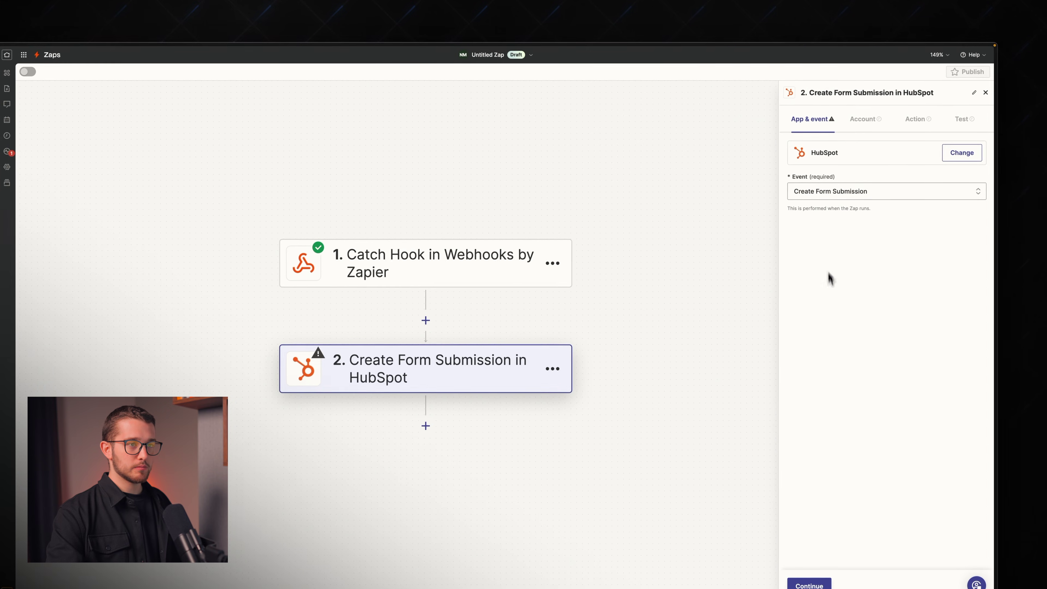
click(872, 129)
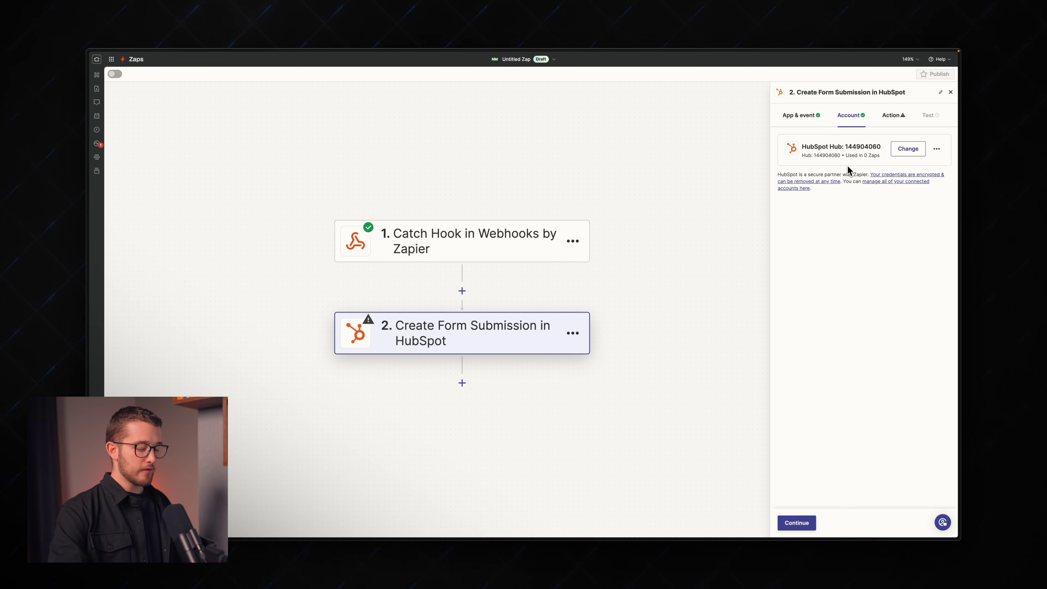
key(super+alt+Down)
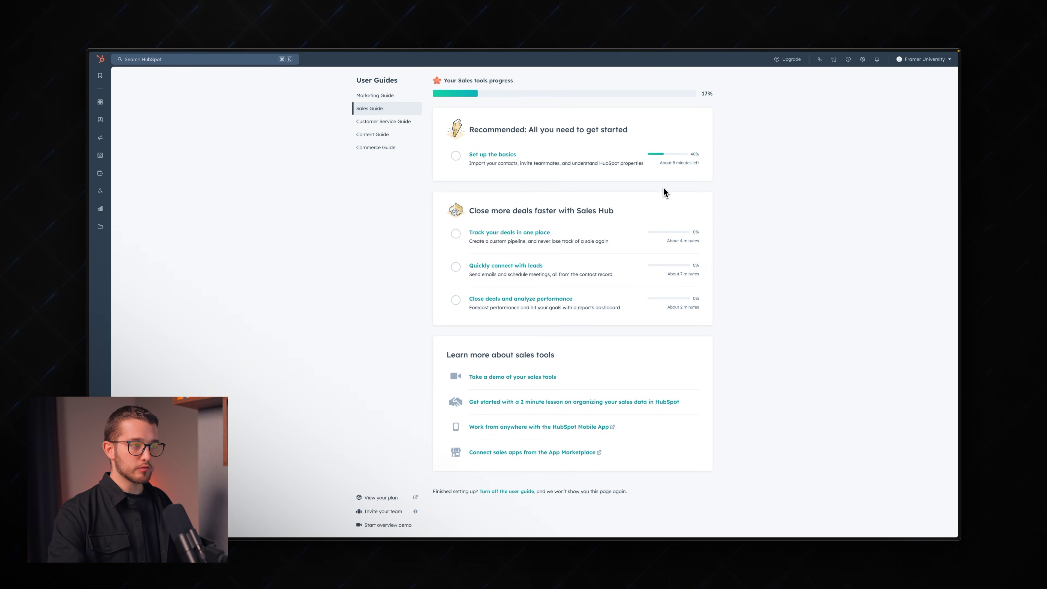
Step: Go back from the HubSpot Sales Guide to the Zapier editor
key(super+alt+Up)
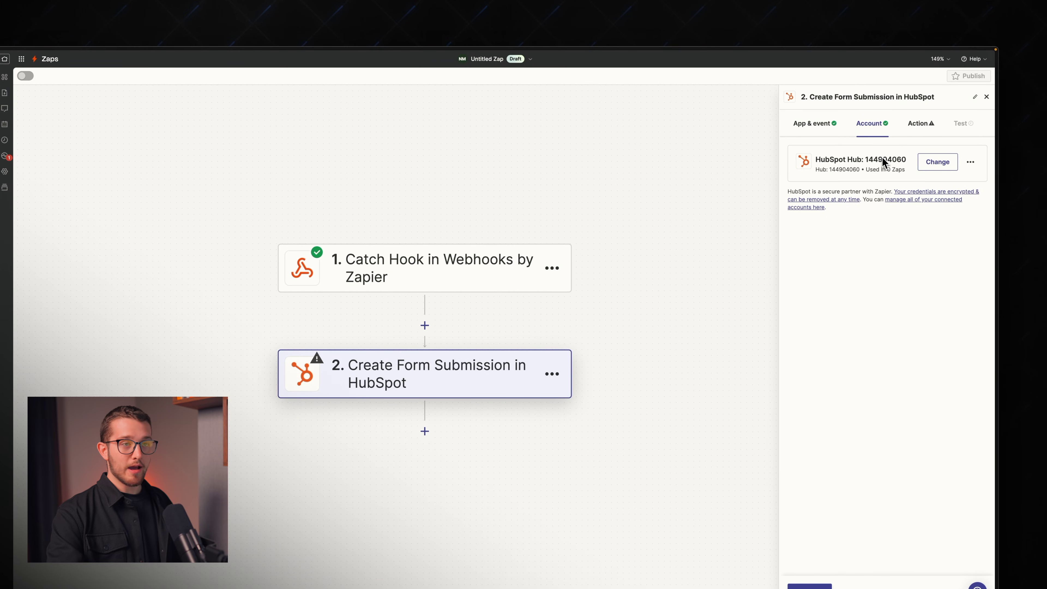
Step: Show the HubSpot step's Action settings with the Form field
click(918, 132)
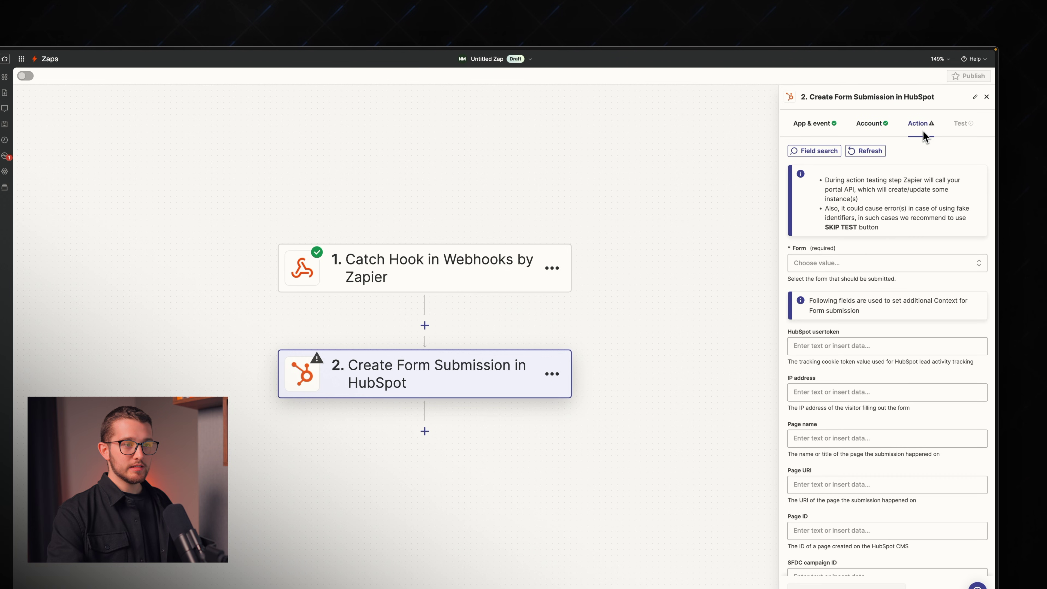
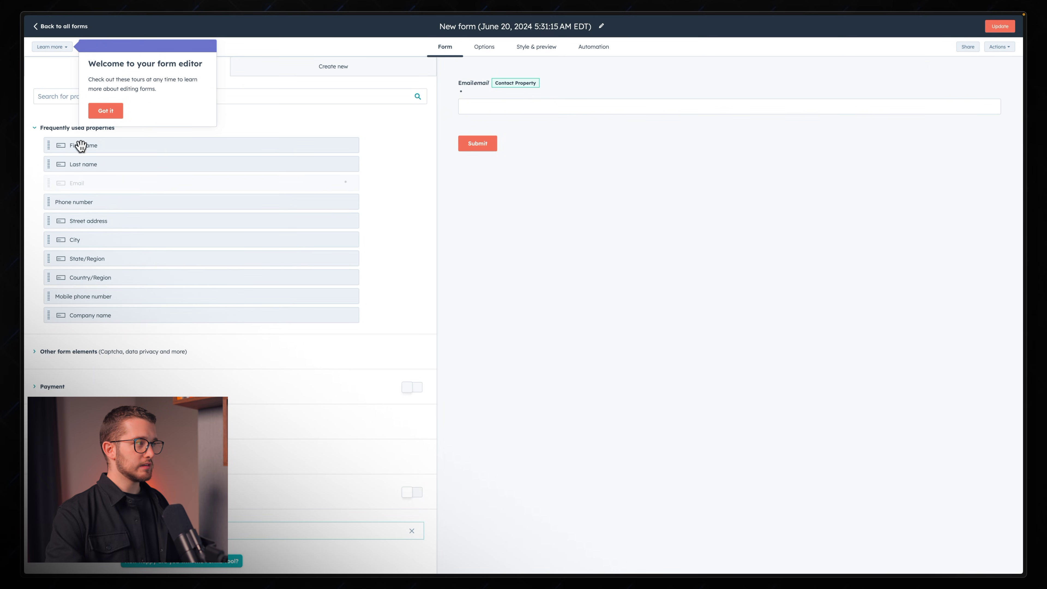
Step: Add First name and Last name fields above Email and publish the HubSpot form
drag(78, 147, 452, 88)
drag(95, 168, 561, 123)
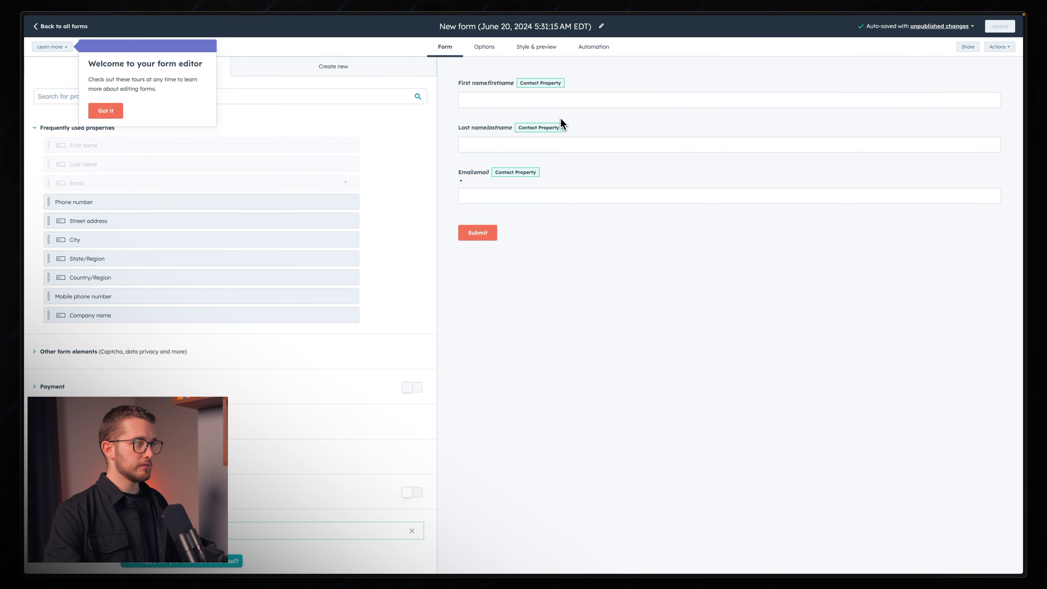
key(super+Tab)
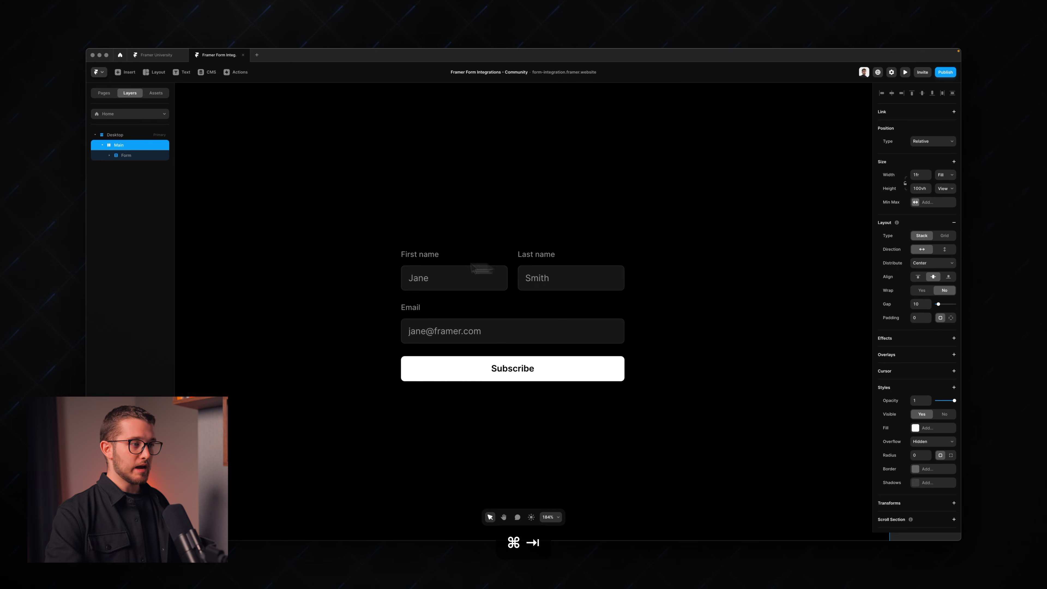
key(super+Tab)
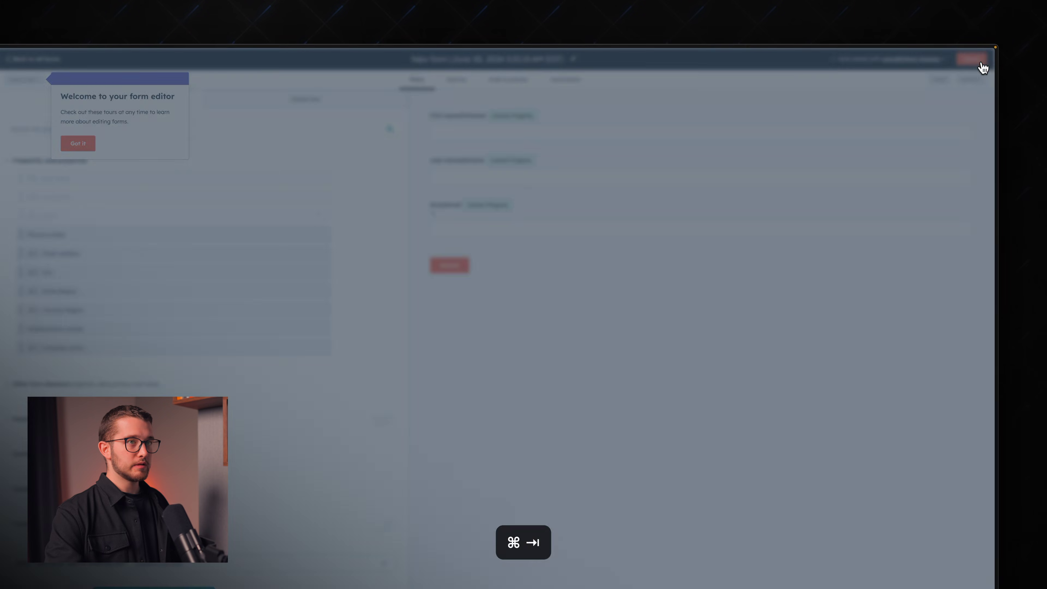
click(983, 64)
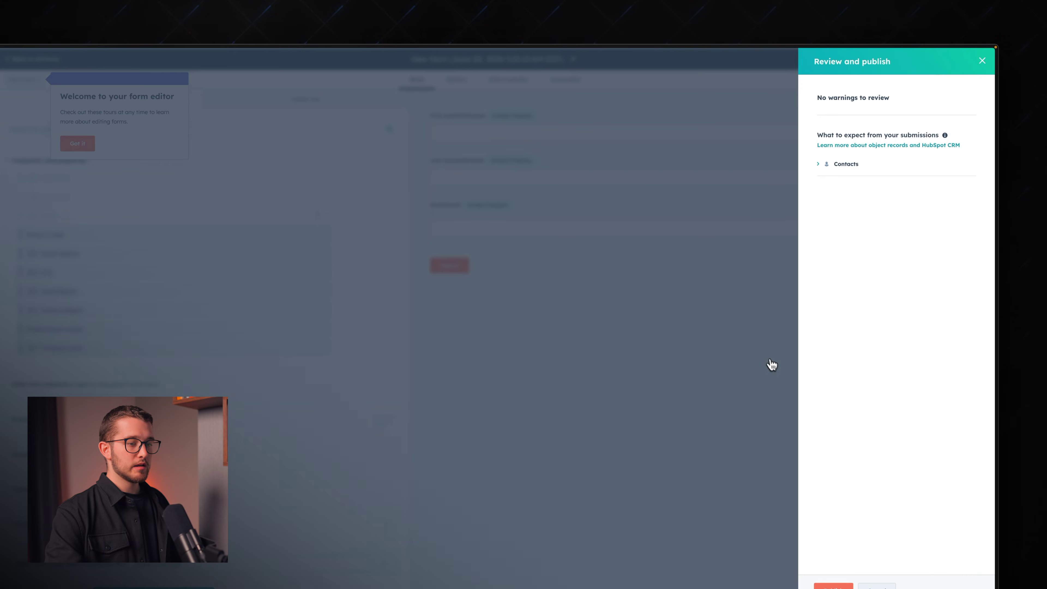
click(834, 585)
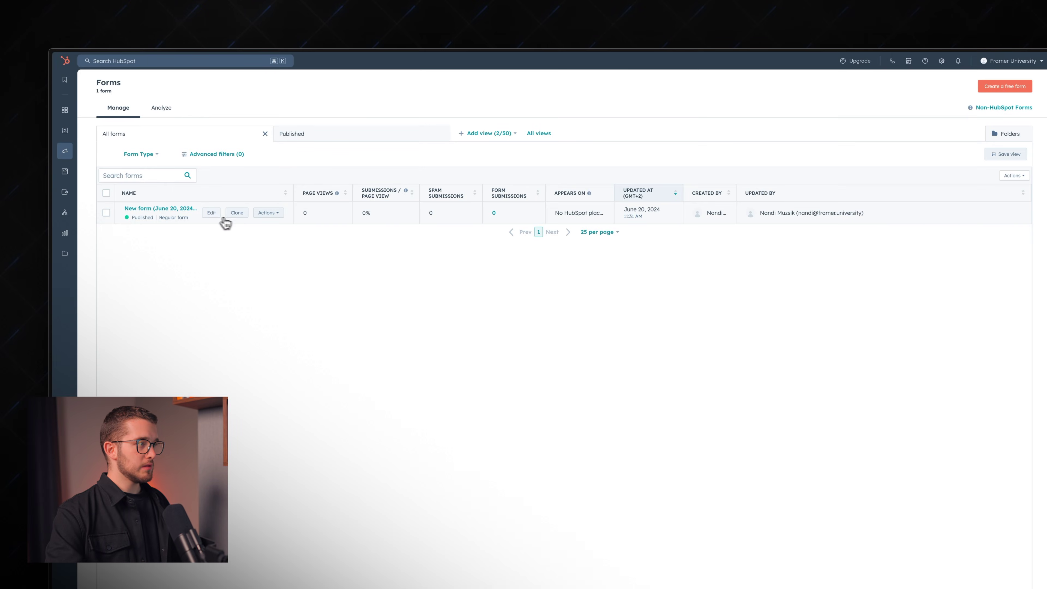
Step: Rename the form to 'Tutorial Form' and publish the update
click(211, 212)
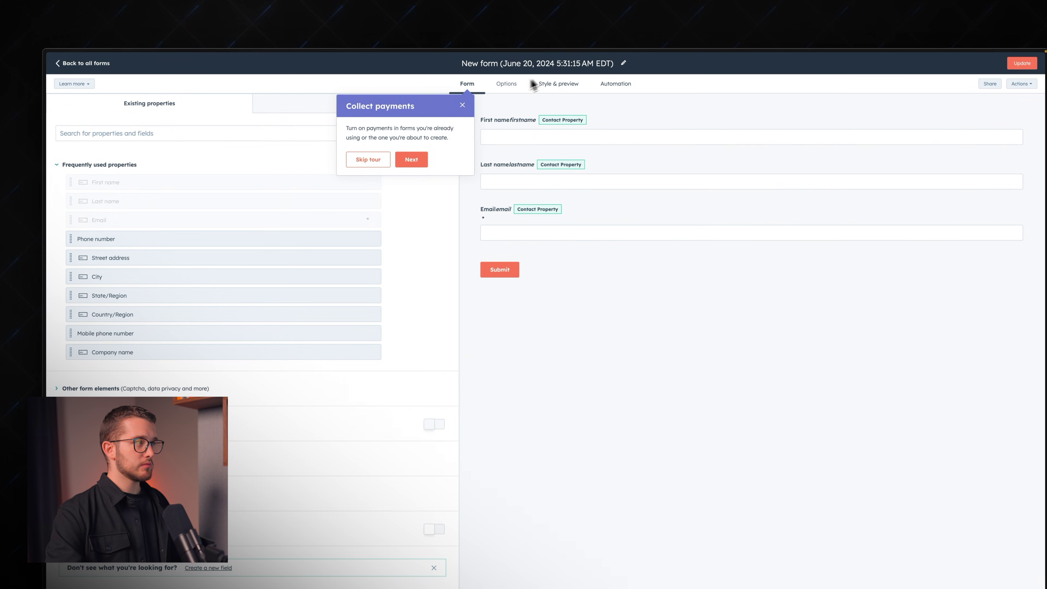
click(627, 64)
triple_click(586, 66)
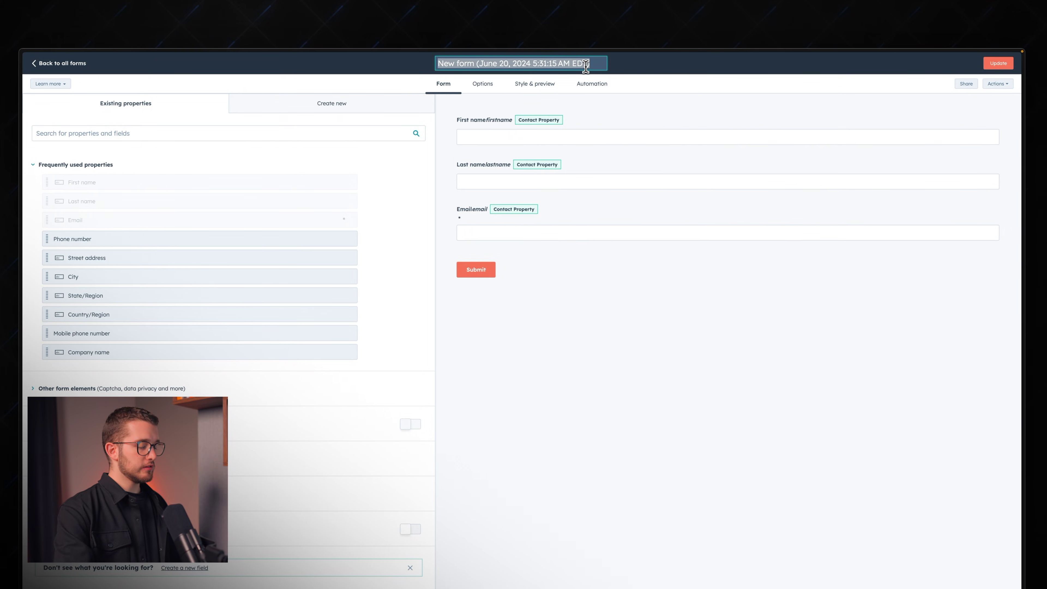
text(Tutorial)
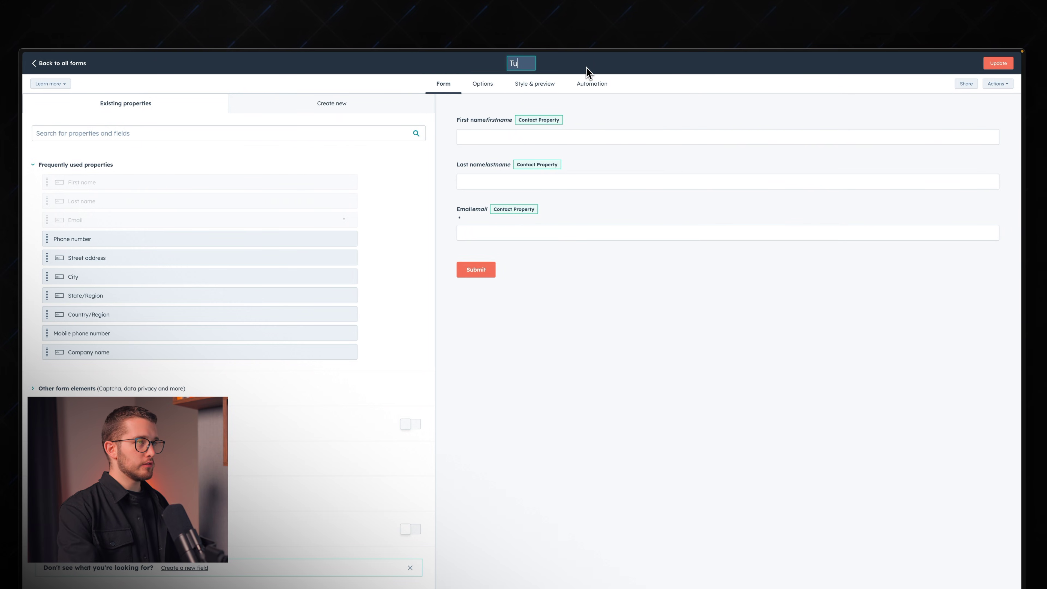
key(BackSpace)
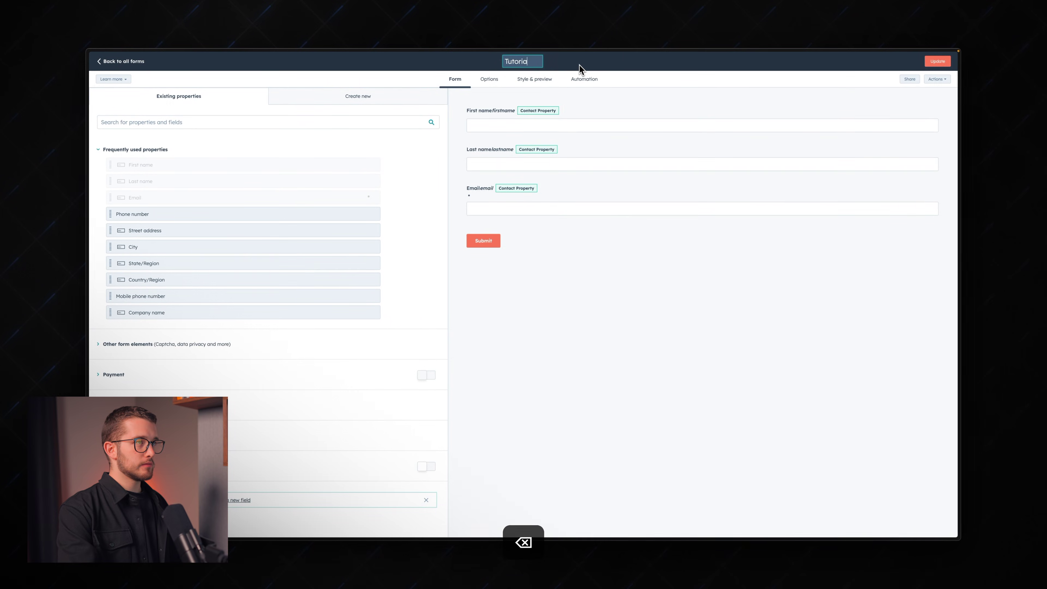
text(l Form)
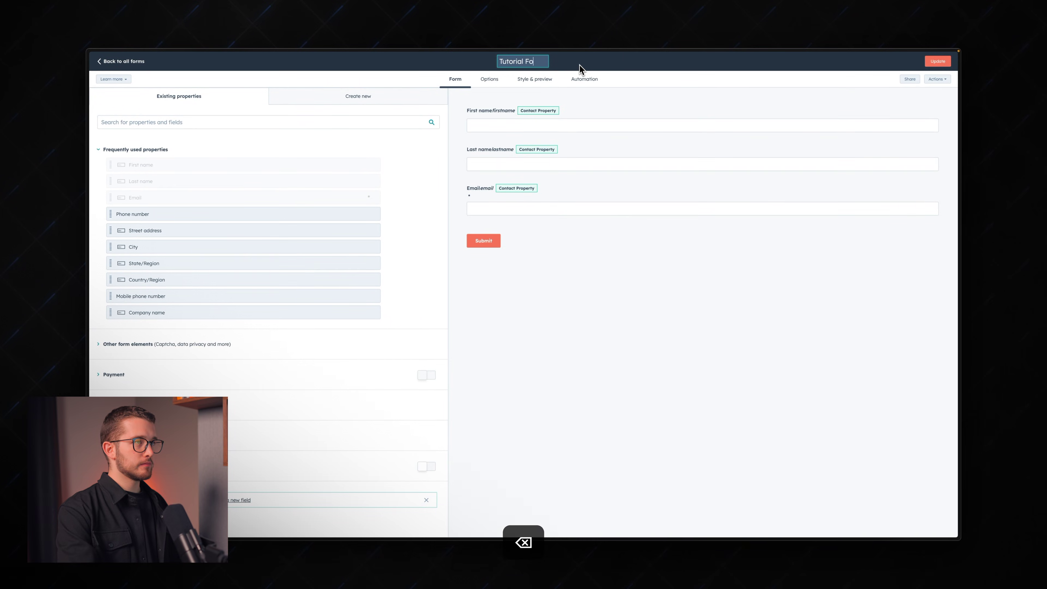
key(Return)
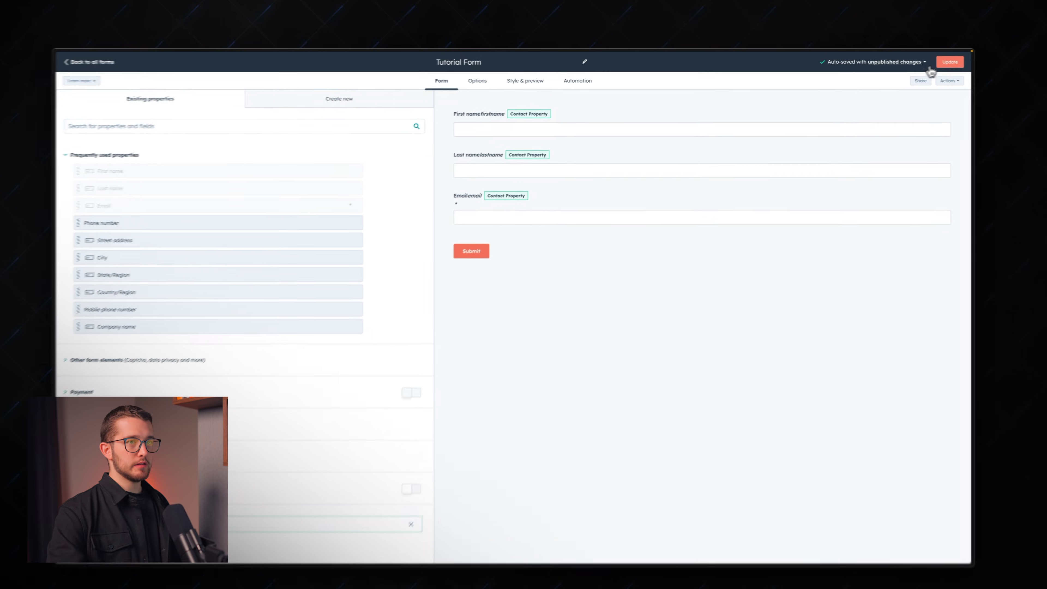
click(949, 63)
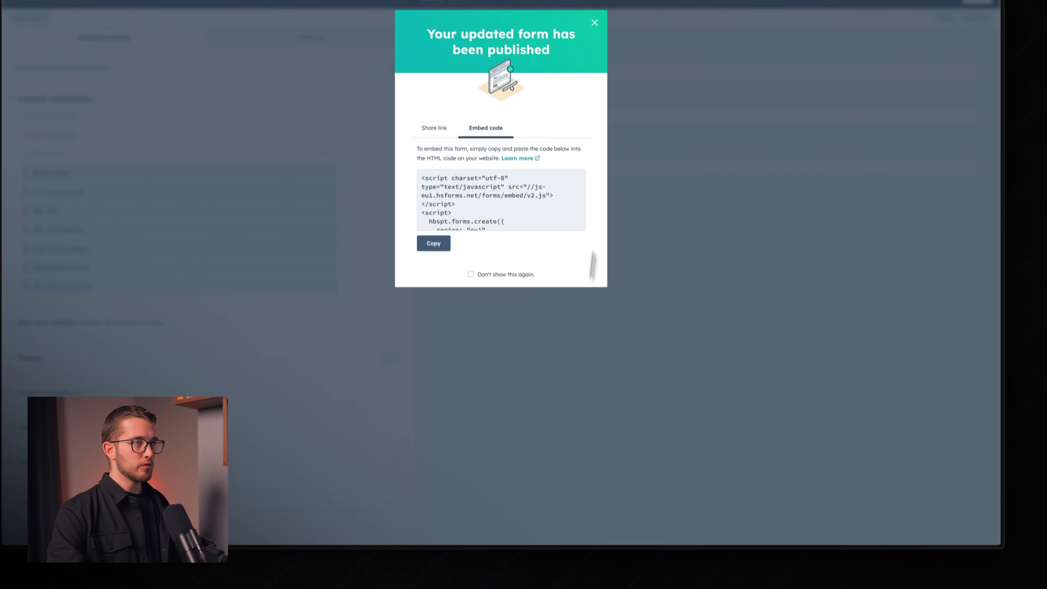
click(593, 20)
Step: Choose Tutorial Form as the action's HubSpot form, reloading so it appears
click(82, 63)
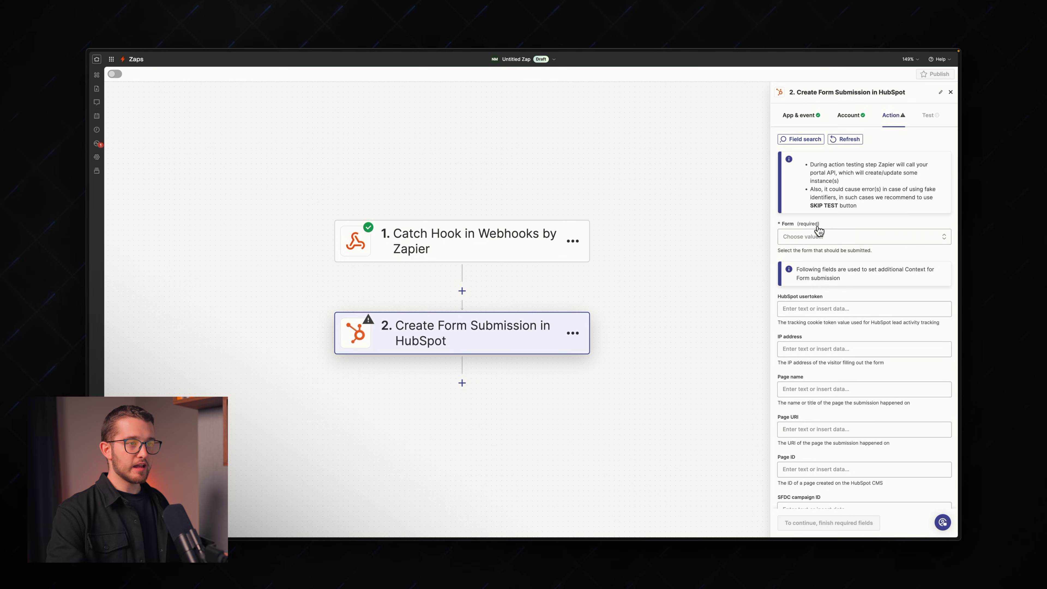
click(818, 235)
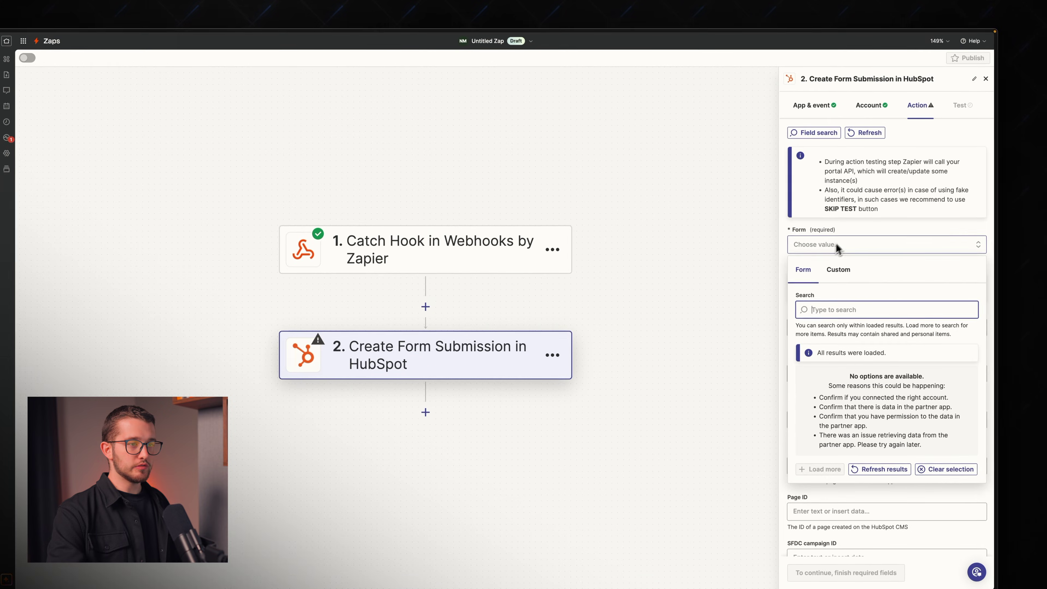
click(841, 277)
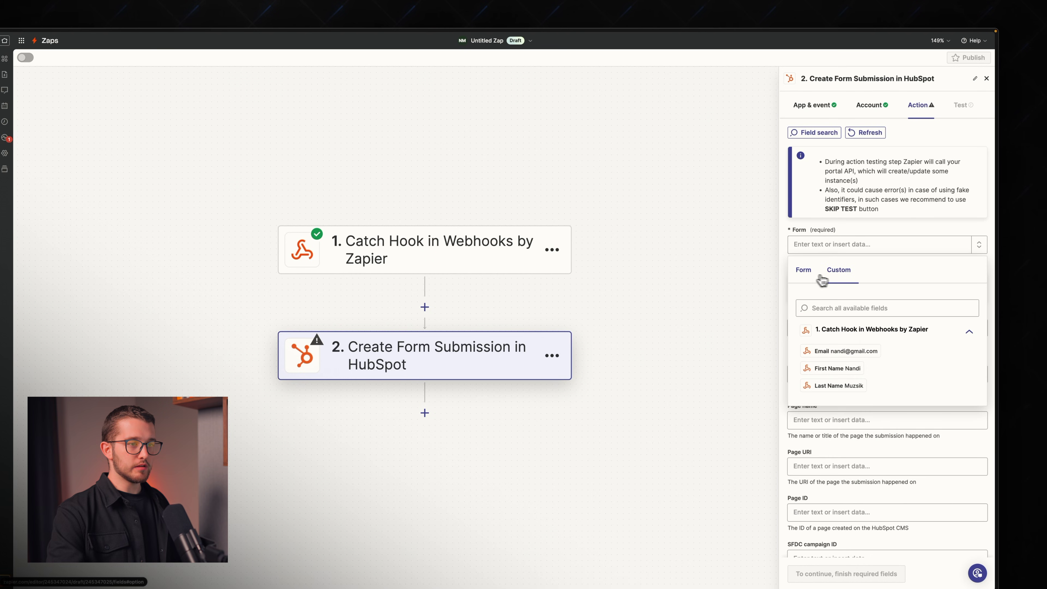
click(804, 271)
click(850, 315)
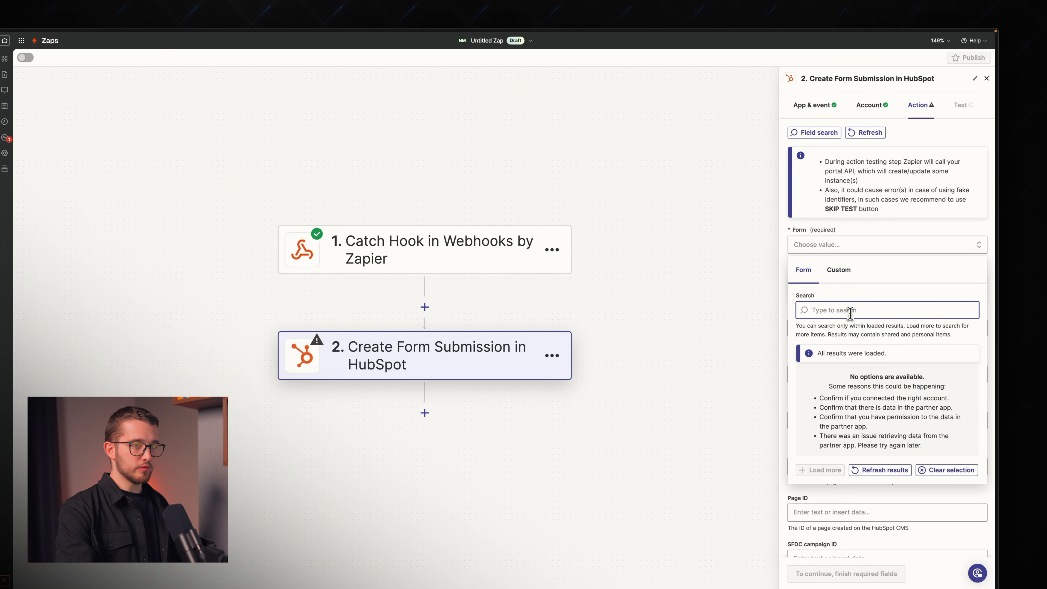
text(Tutoriua)
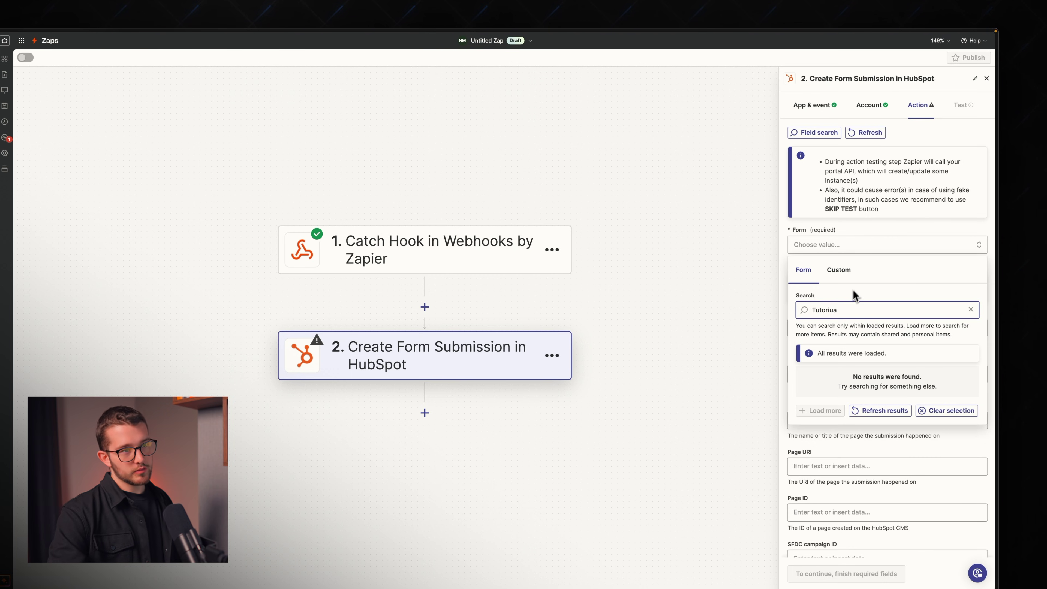
click(872, 239)
key(super+r)
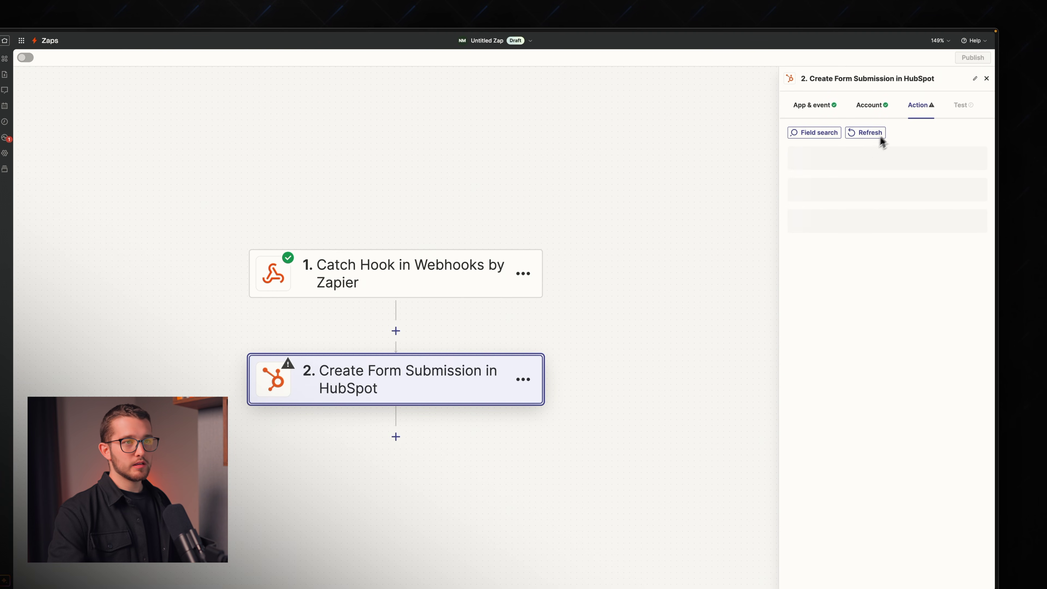
click(828, 246)
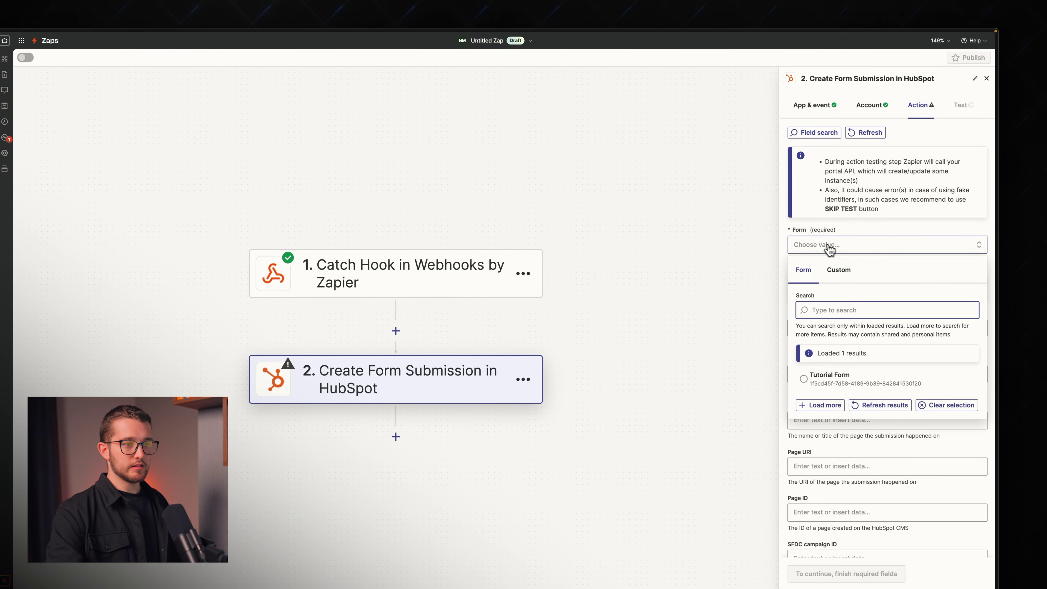
click(832, 371)
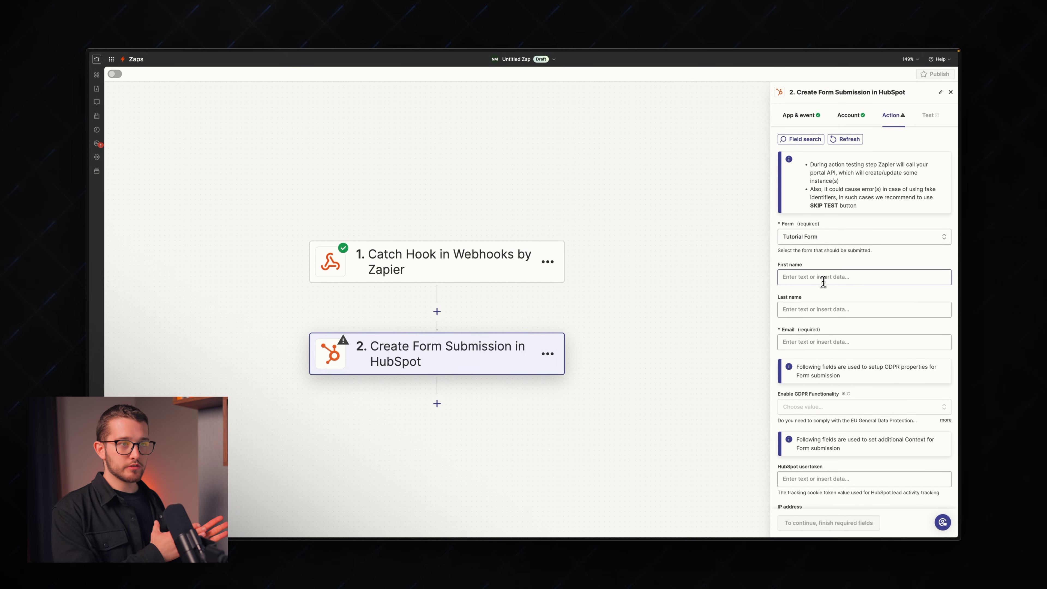
Step: Map the webhook's First Name, Last Name and Email into the form fields
click(823, 279)
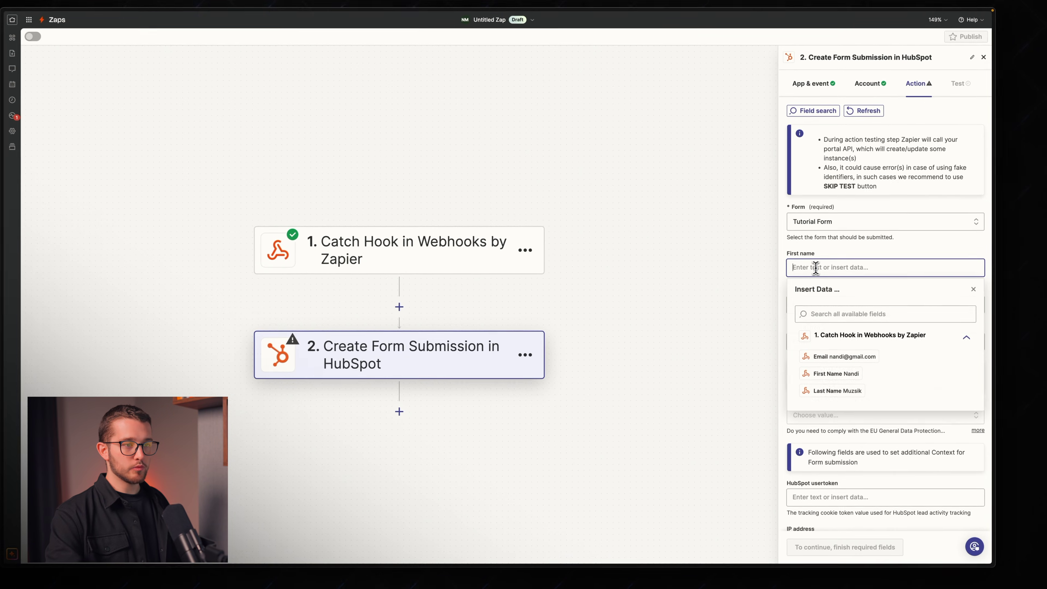
click(846, 373)
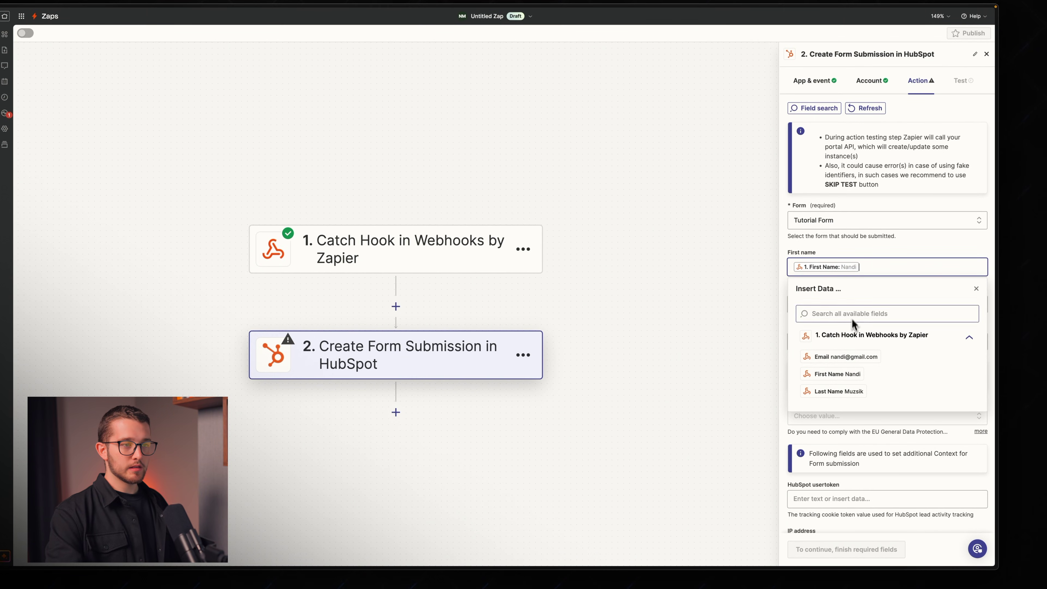
click(825, 304)
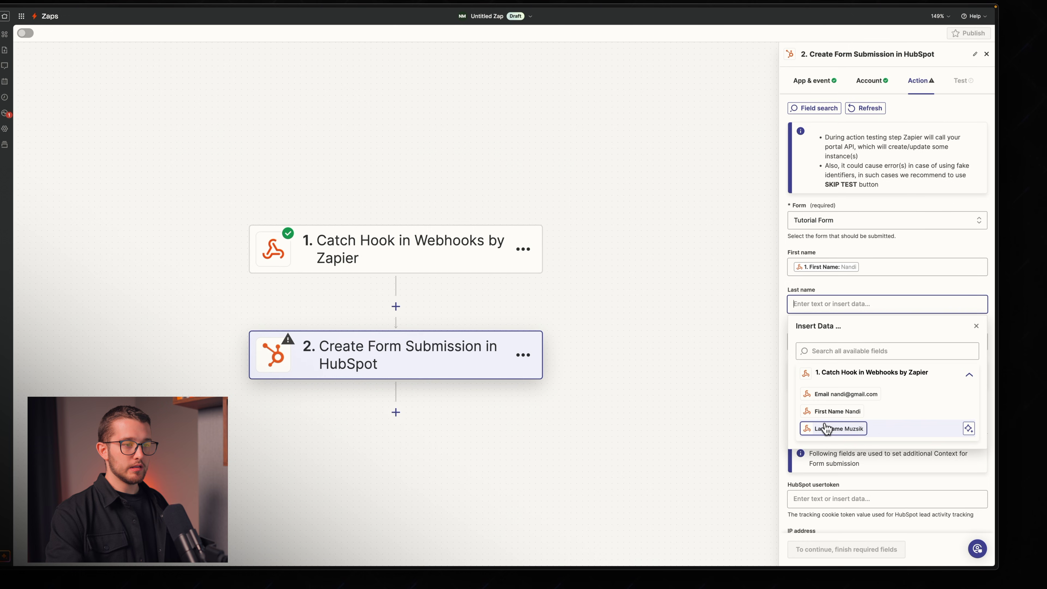
scroll(843, 287, down, 3)
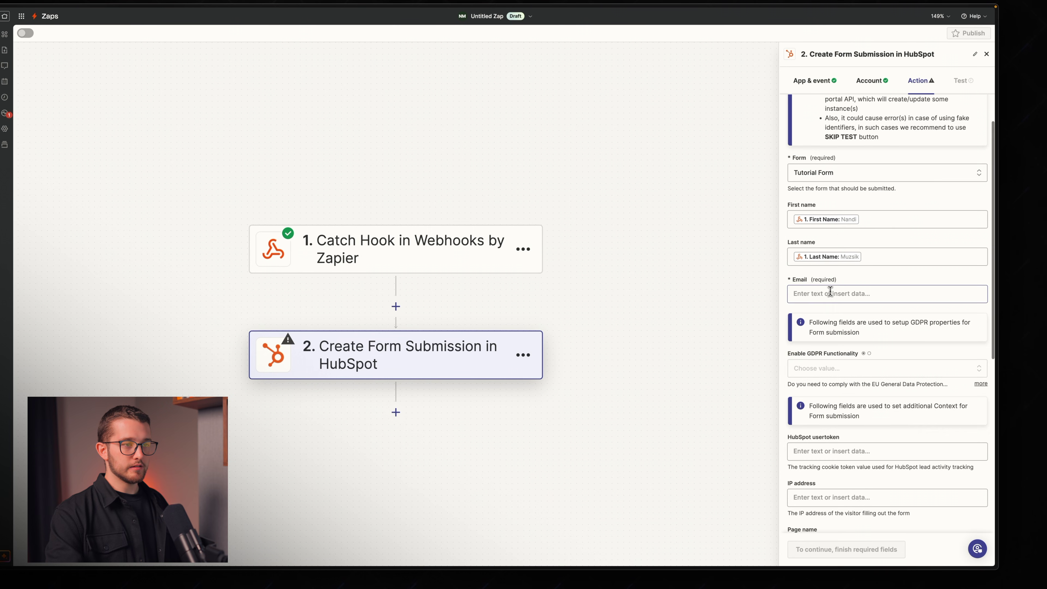
click(841, 293)
click(836, 391)
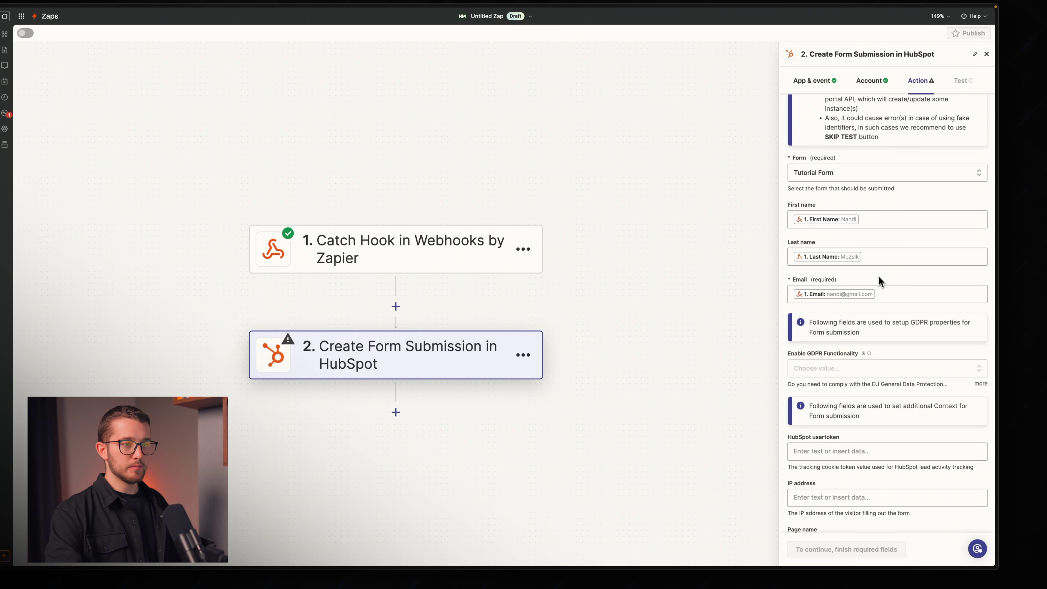
scroll(879, 276, down, 3)
scroll(879, 276, down, 2)
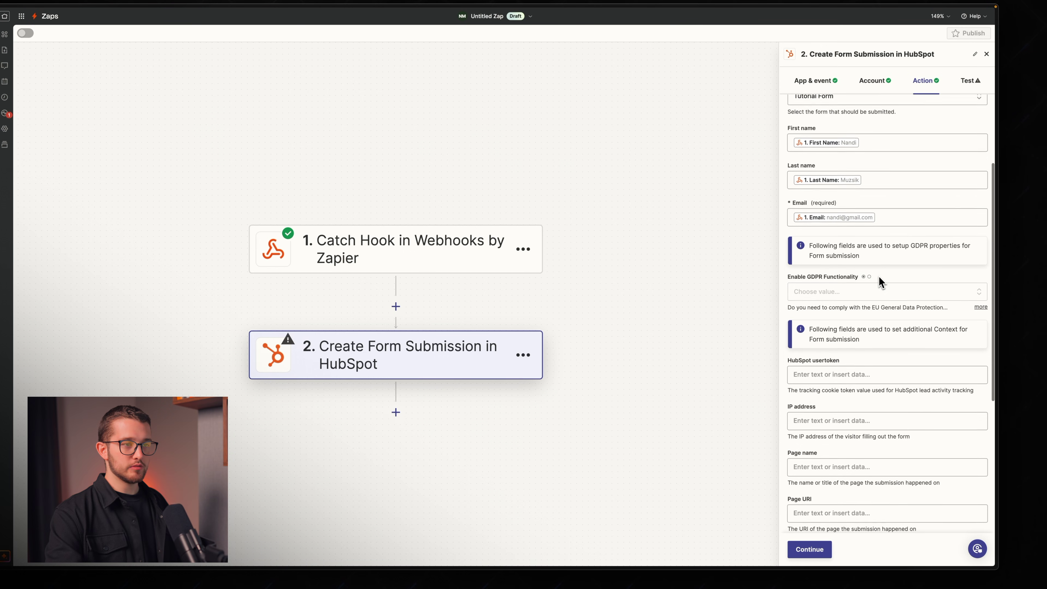
scroll(847, 273, down, 1)
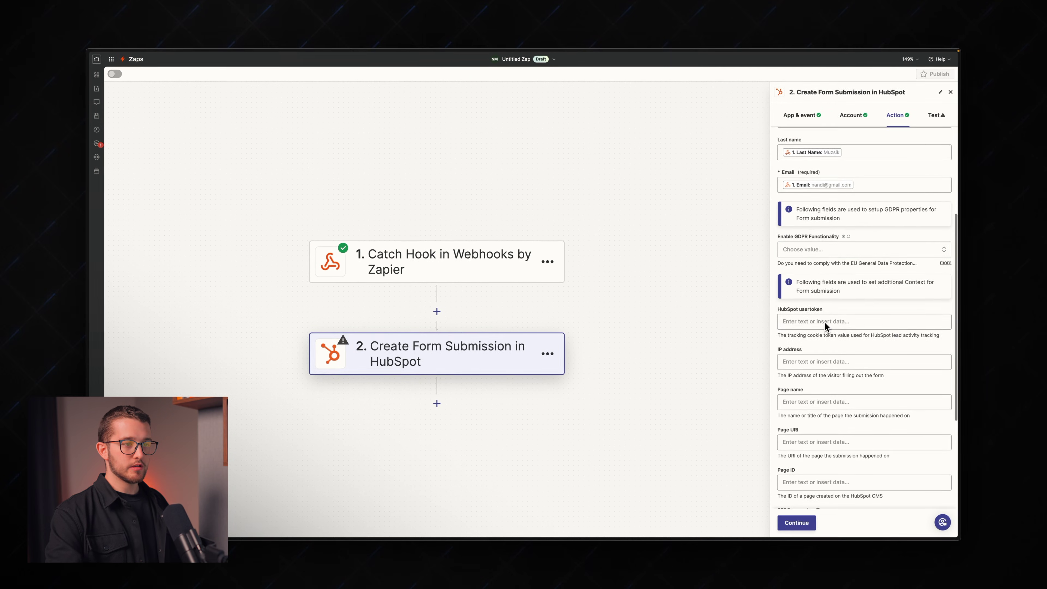
scroll(826, 326, down, 5)
scroll(825, 323, down, 1)
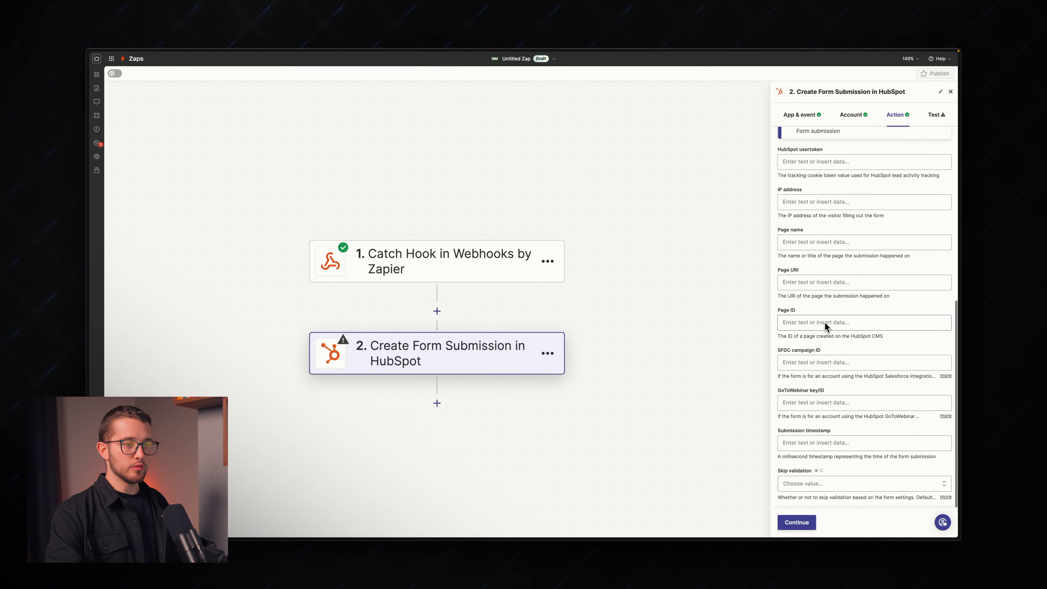
Step: Continue to testing and send a test form submission to HubSpot
click(796, 522)
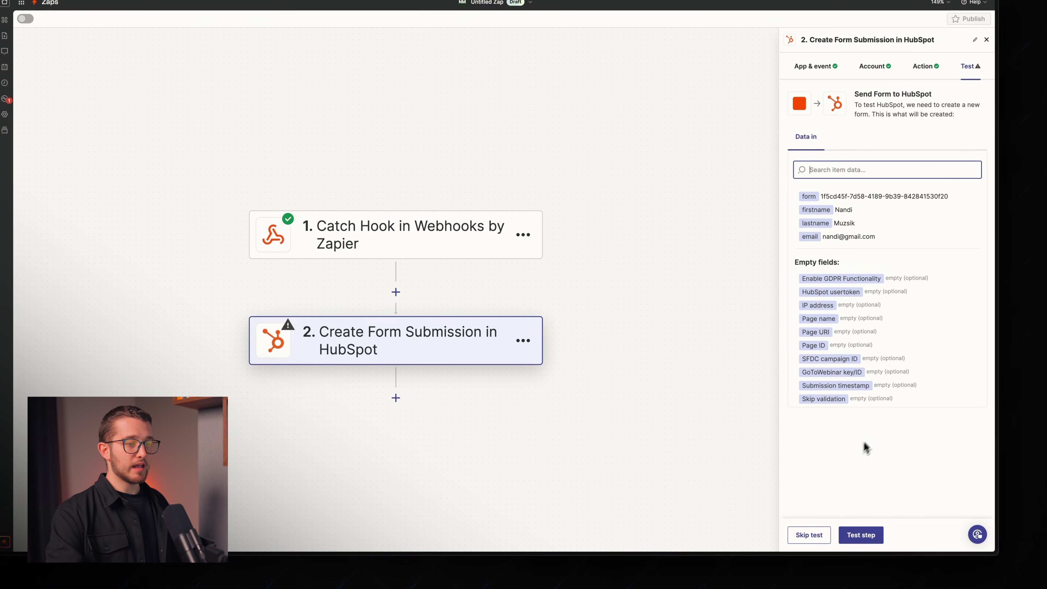
click(856, 521)
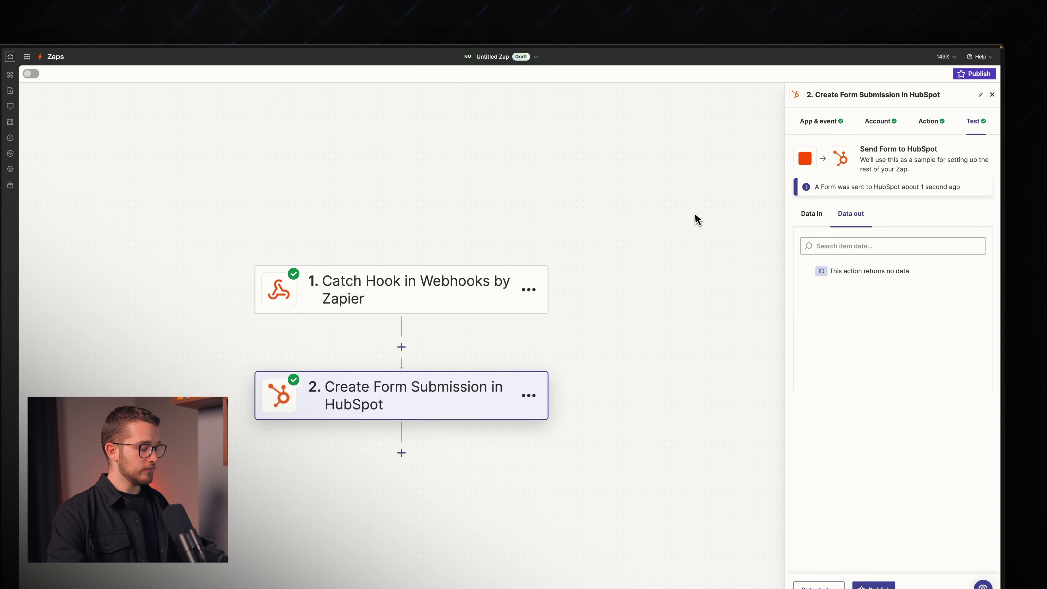
key(ctrl+Tab)
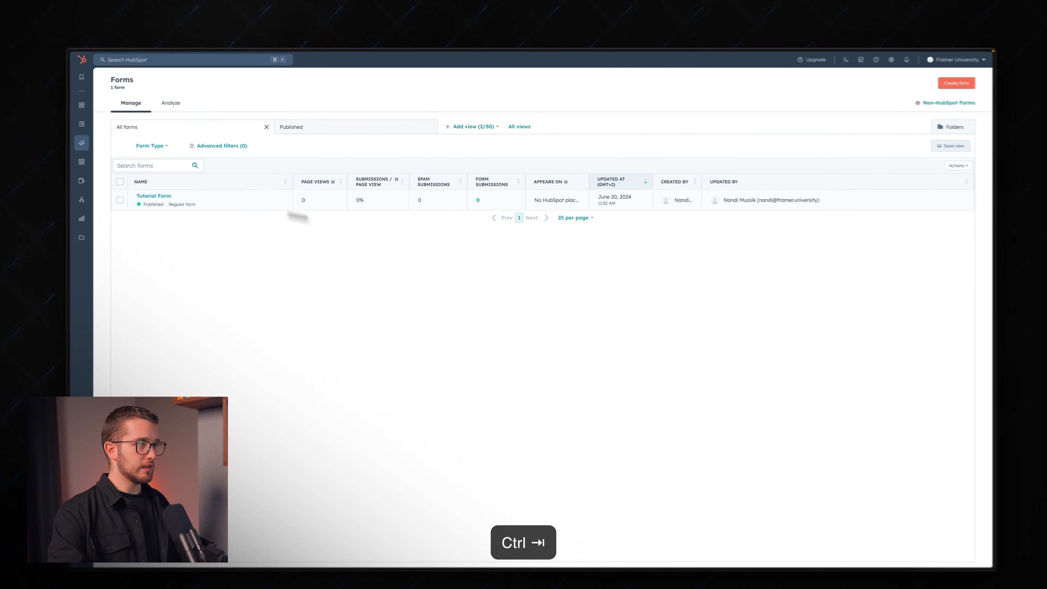
Step: Refresh the forms list, open Tutorial Form's submission, and view the submitting contact's record
key(super+r)
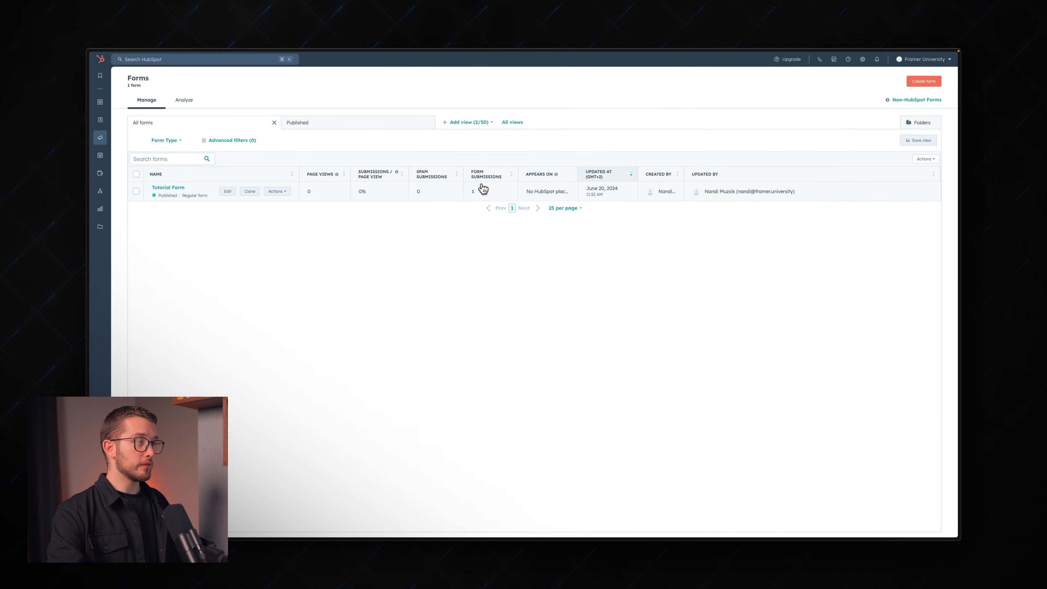
click(473, 193)
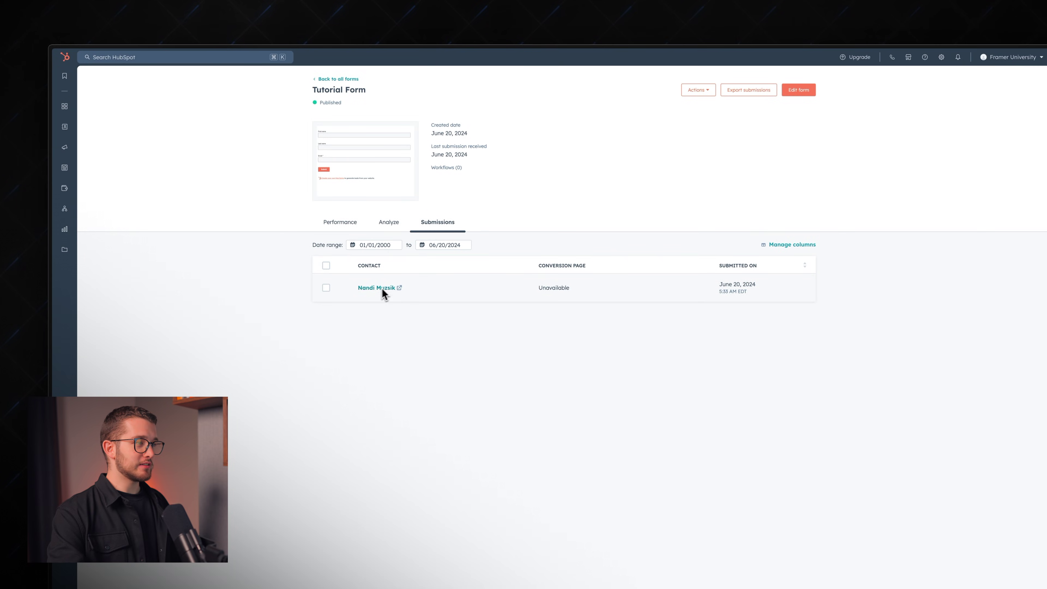
click(398, 292)
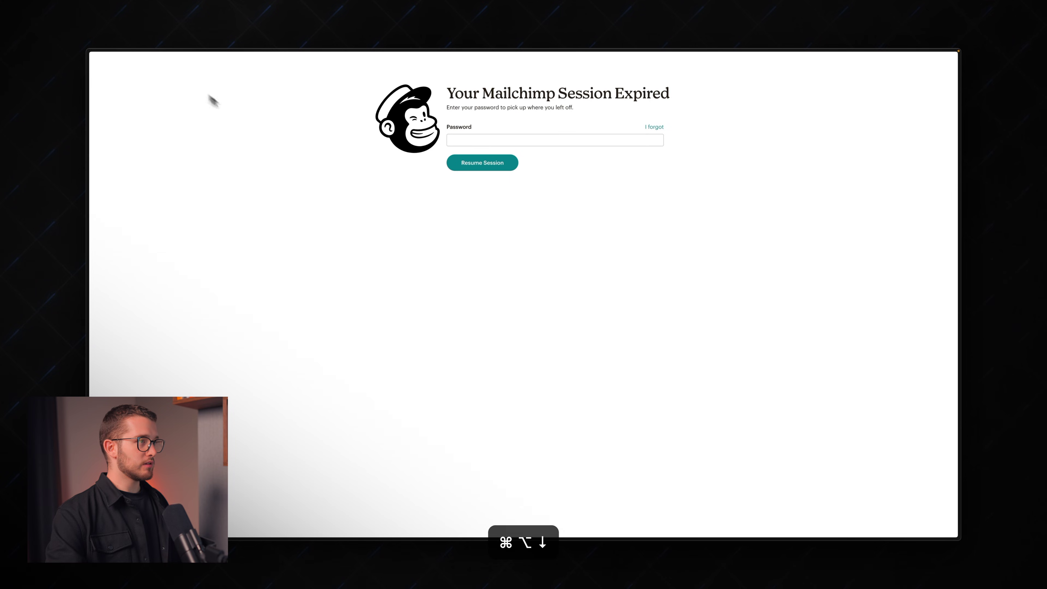
Step: Resume the Mailchimp session with the saved password and see the audience's 0 contacts
click(467, 155)
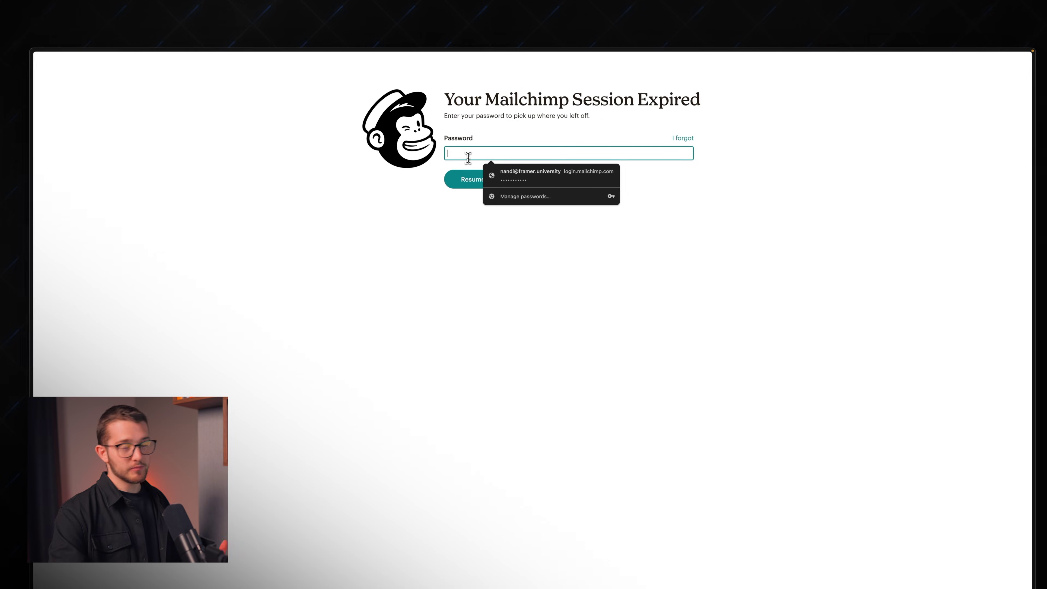
click(501, 142)
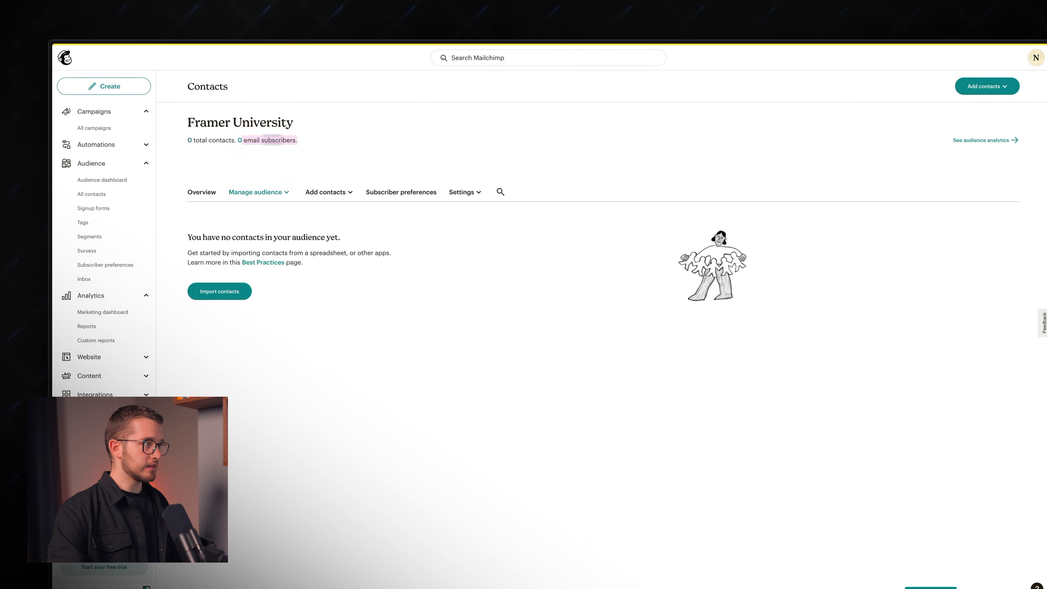
click(260, 120)
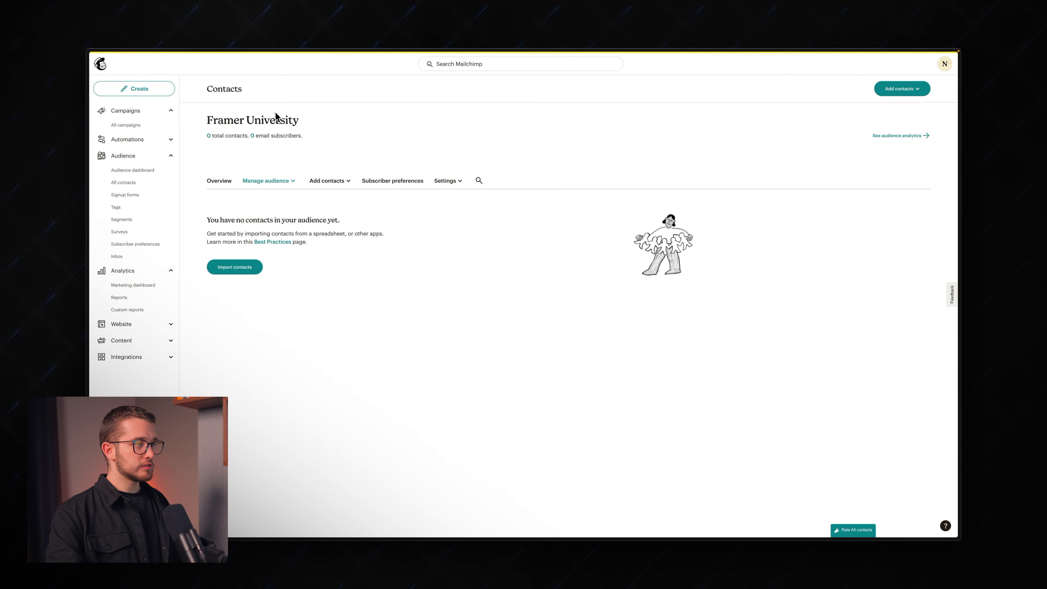
key(super+Tab)
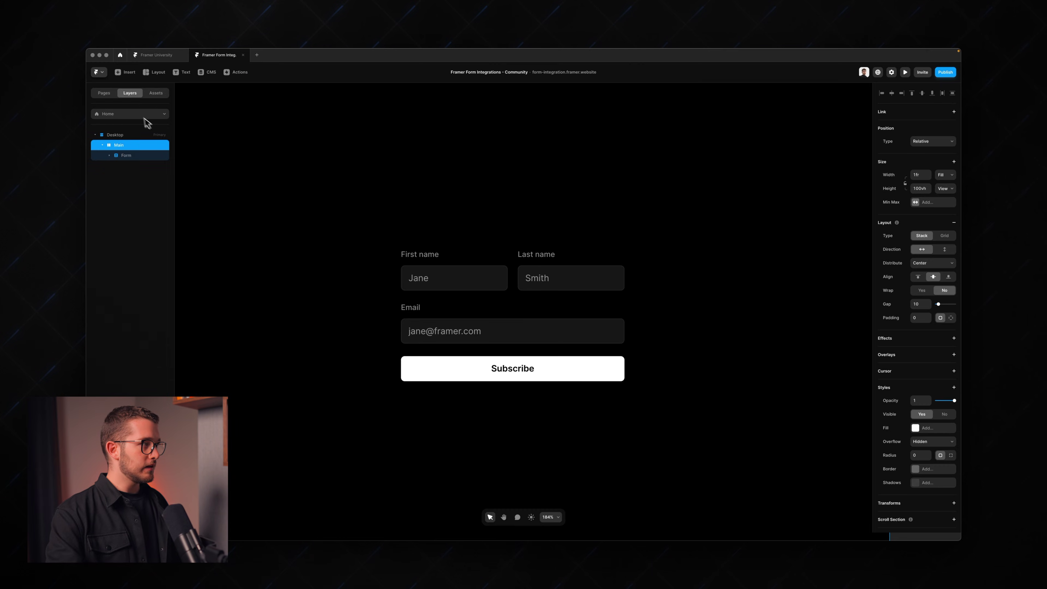
Step: Copy the signup form into a new frame on the /mailchimp page and open its webhook settings
click(124, 156)
key(super+c)
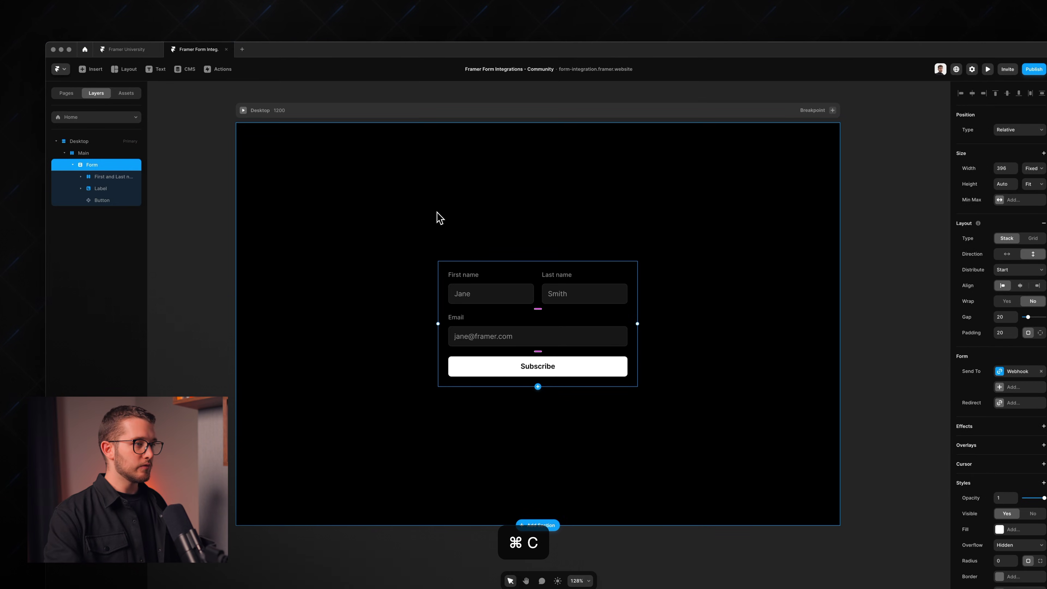
click(96, 117)
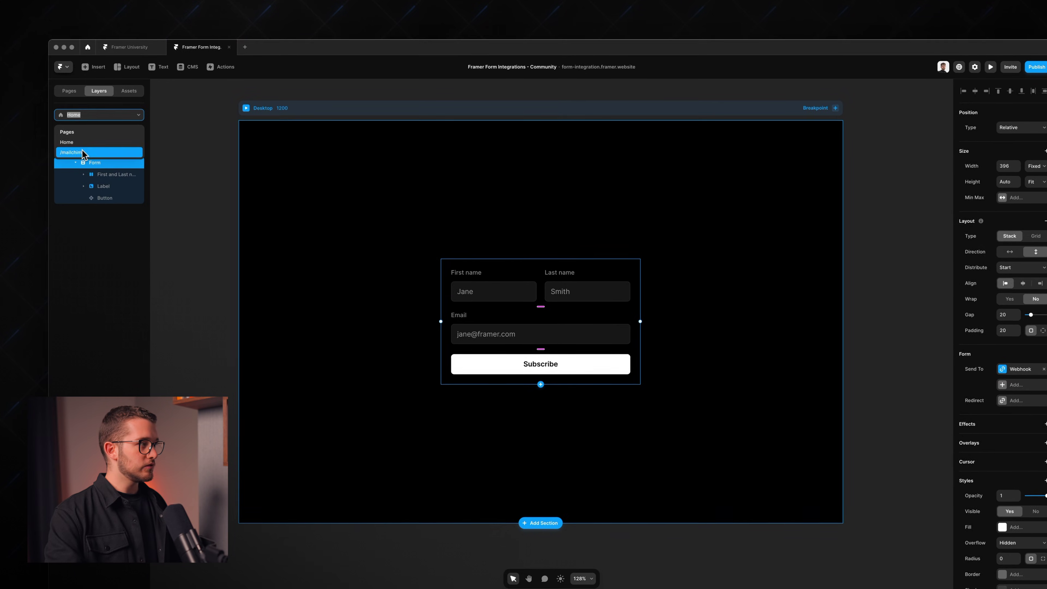
click(83, 151)
key(super+v)
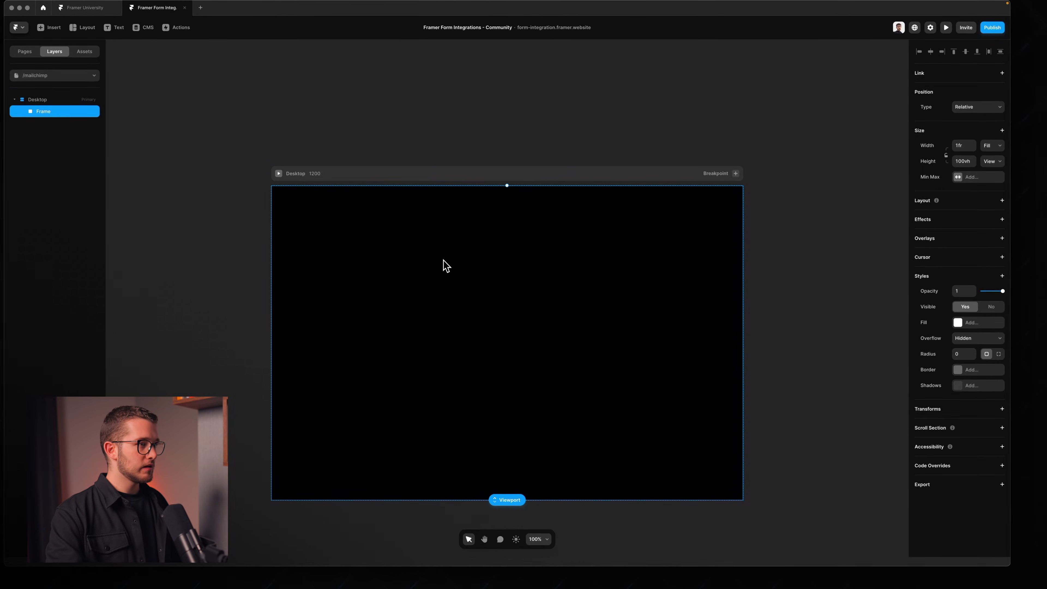
key(super+v)
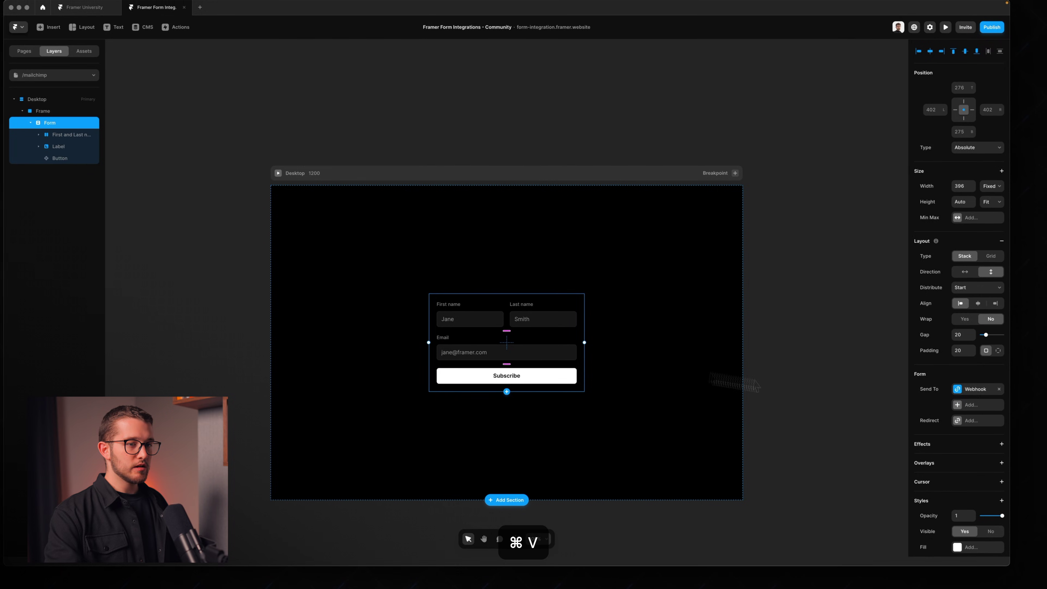
click(975, 383)
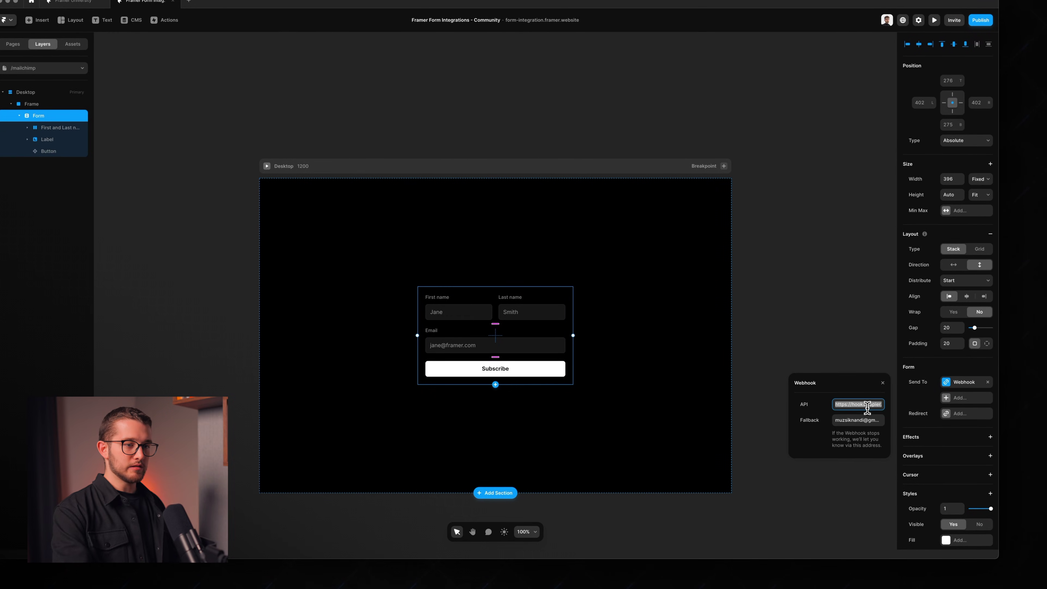
key(super+c)
key(super+Tab)
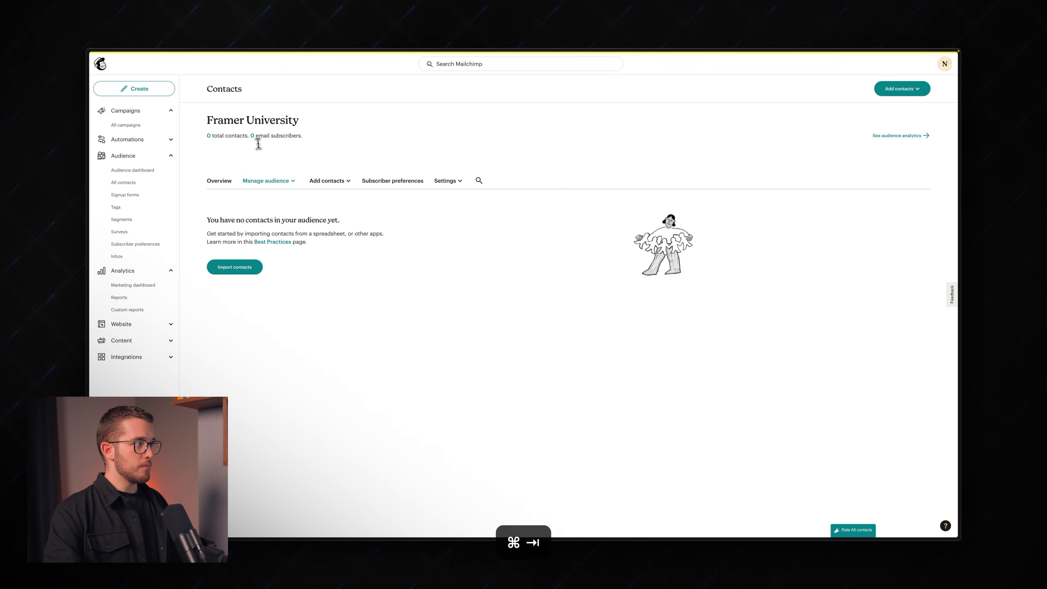
key(super+s)
Step: Set the new Zap's trigger to Webhooks by Zapier with the Catch Hook event
click(95, 152)
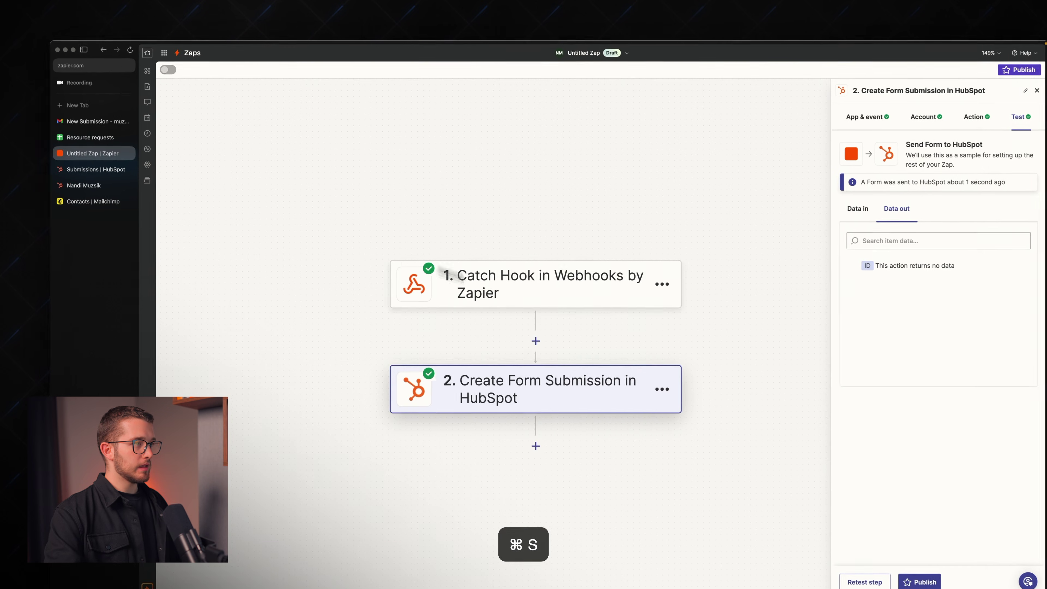
key(super+s)
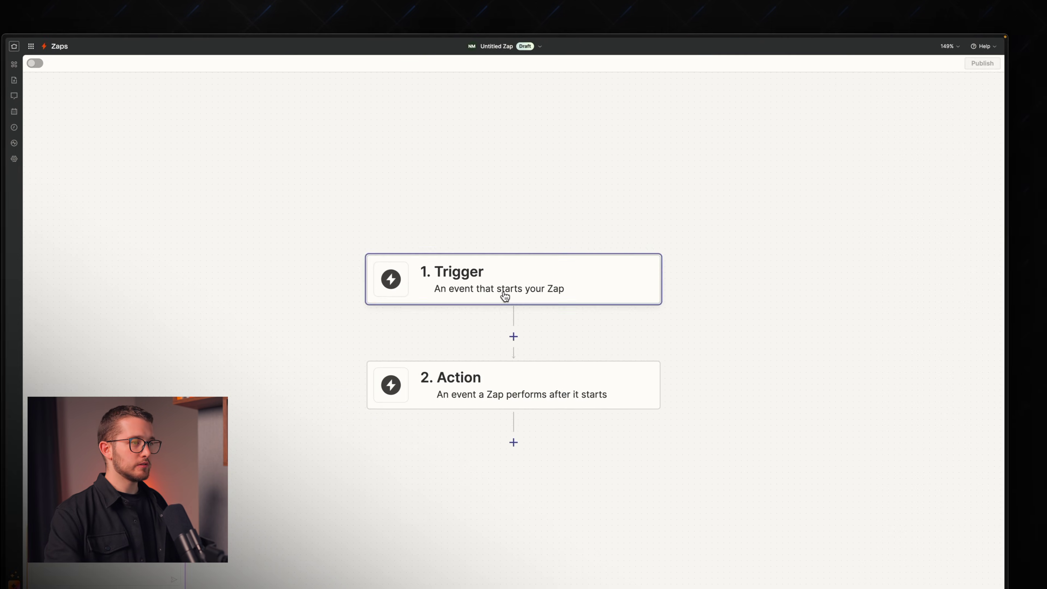
click(503, 292)
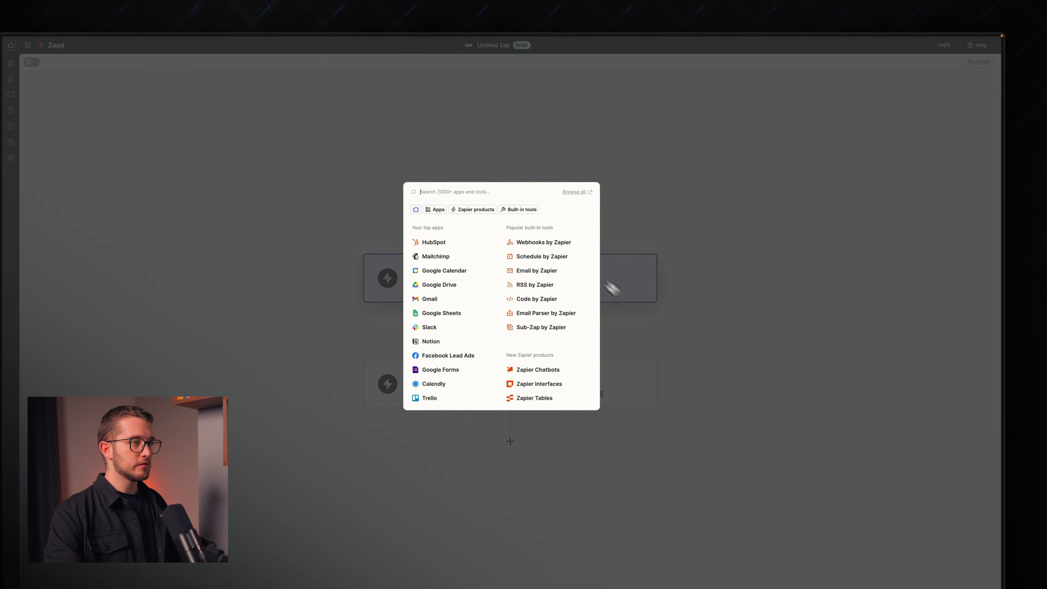
click(560, 244)
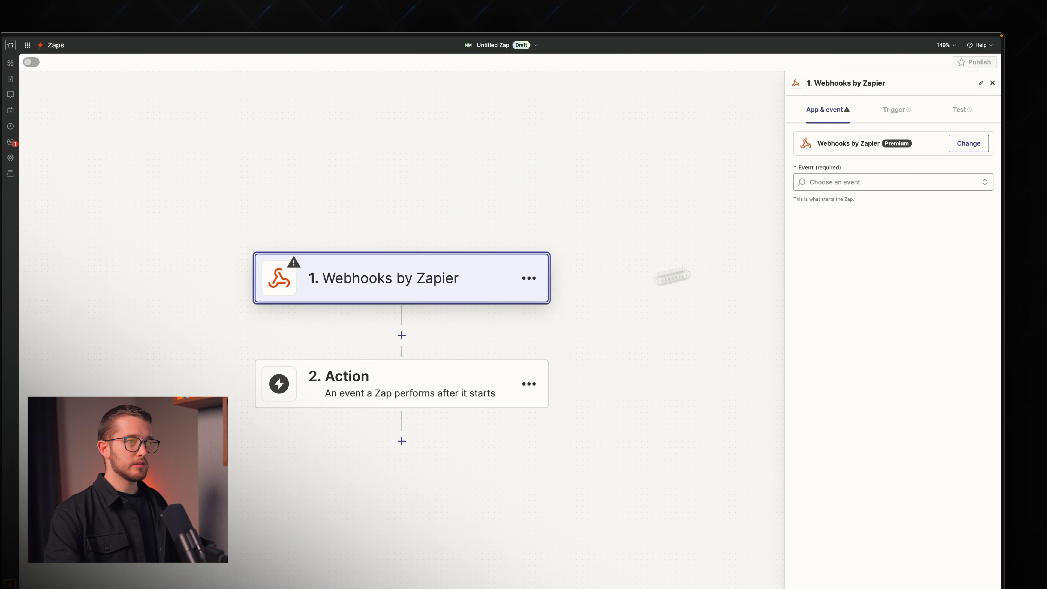
click(849, 182)
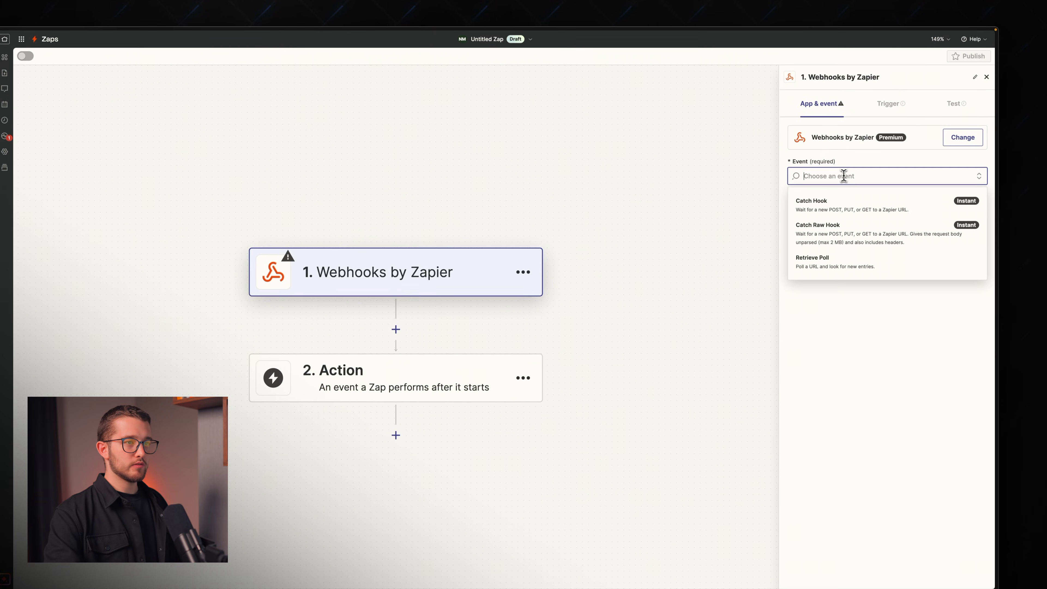
click(826, 209)
Step: Continue to the trigger test and copy the generated webhook URL
click(889, 116)
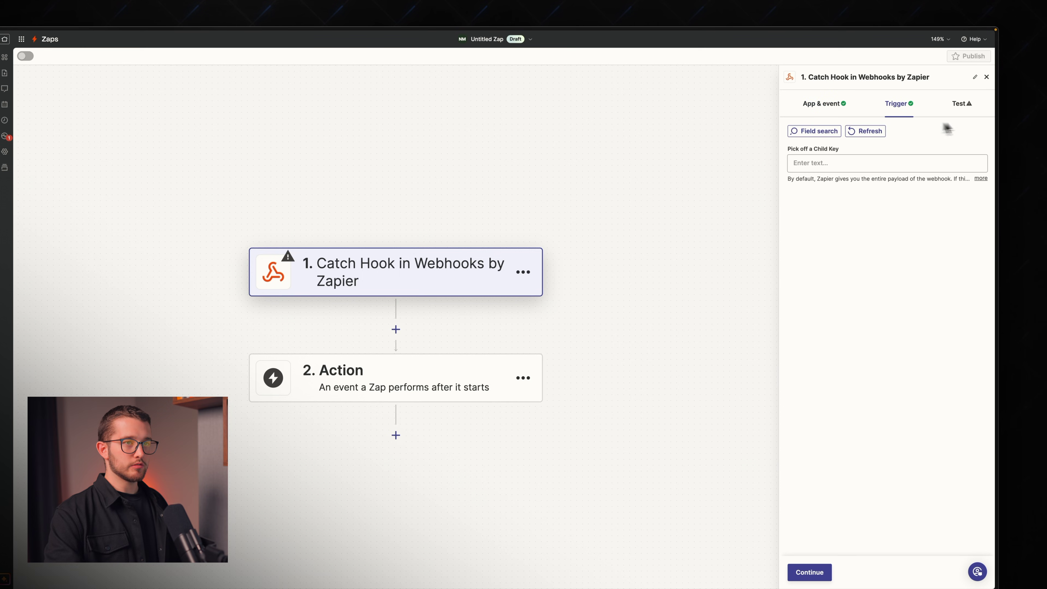
click(961, 115)
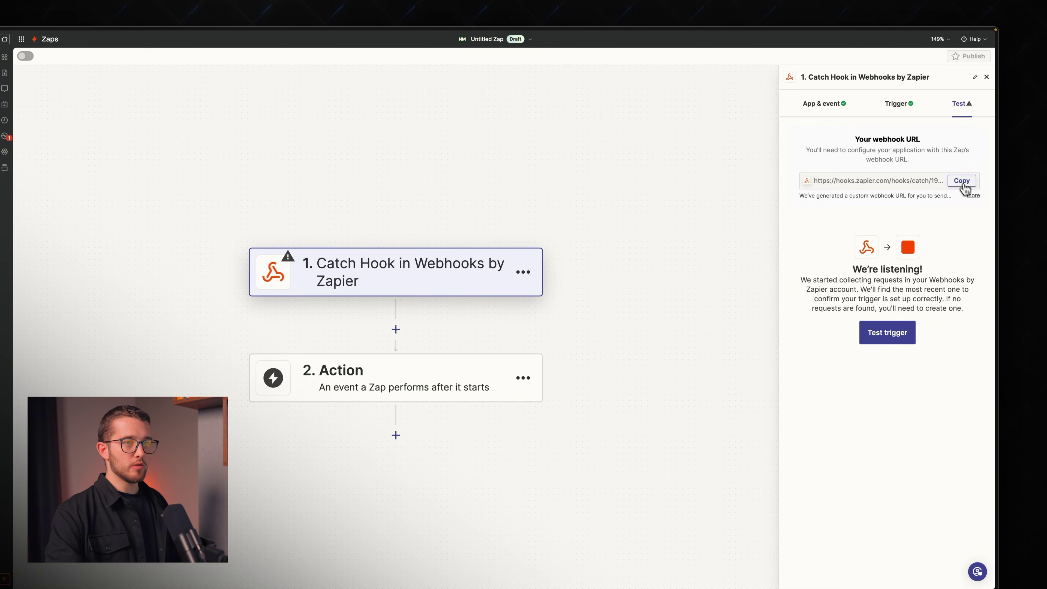
click(964, 187)
key(super+Tab)
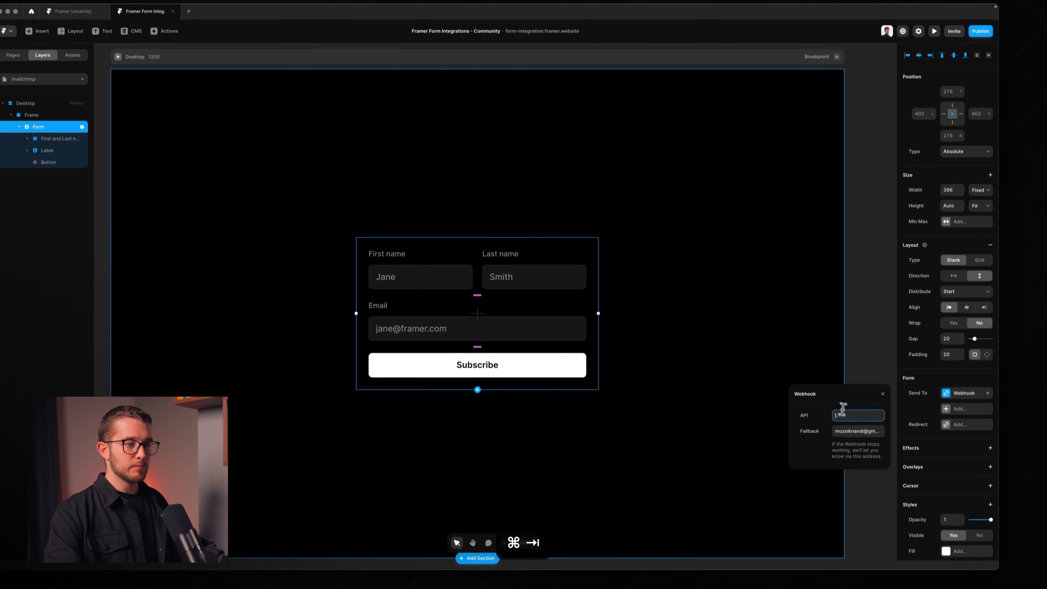
Step: Paste the Zapier webhook URL as the Framer form's destination
key(super+v)
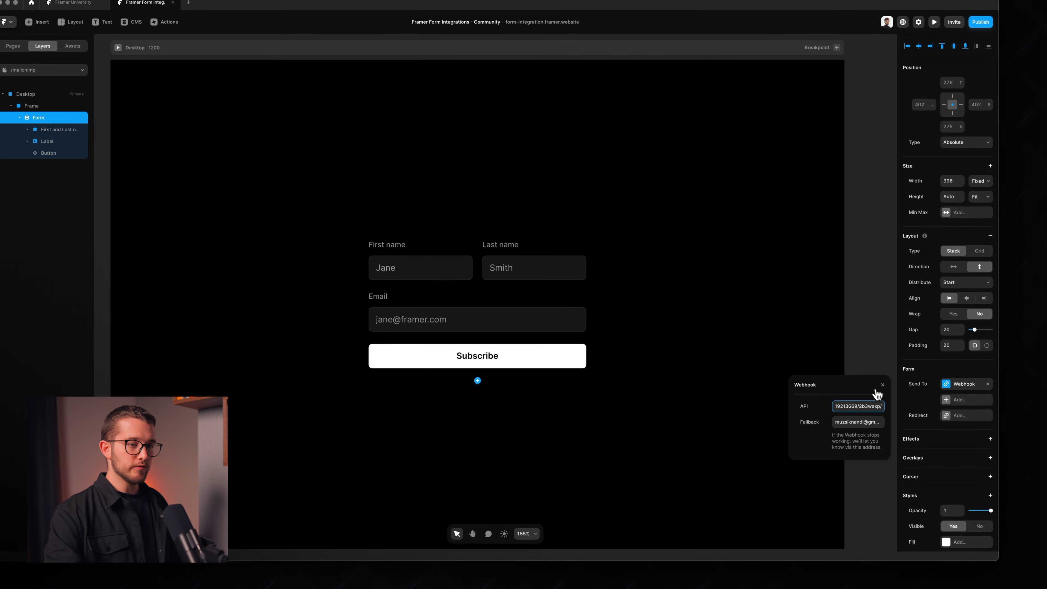
click(882, 386)
key(super+Tab)
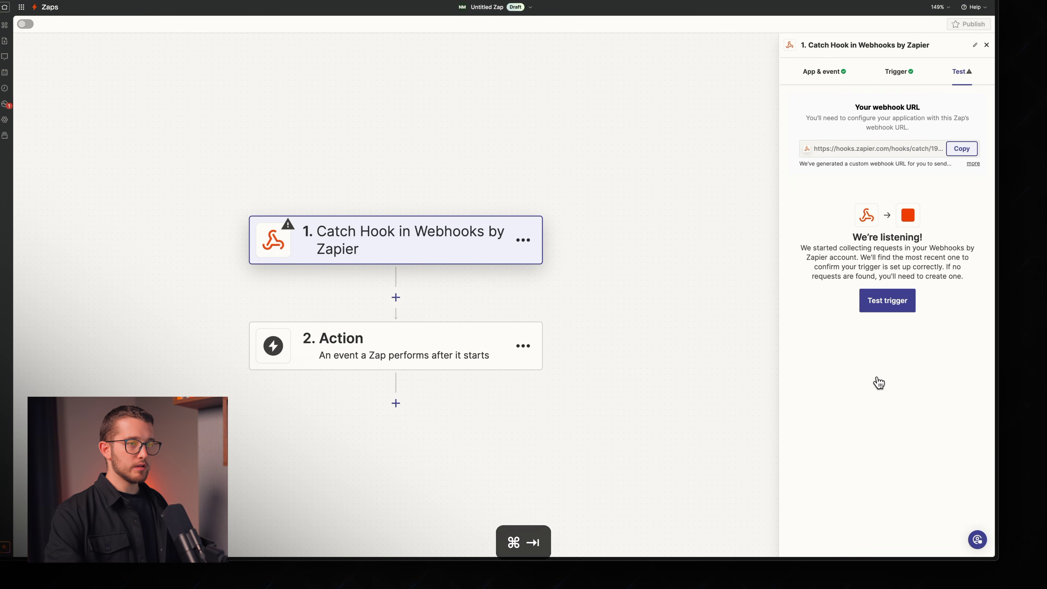
key(super+Tab)
Step: Preview the site and submit the form with a sample first name, last name and email
key(super+p)
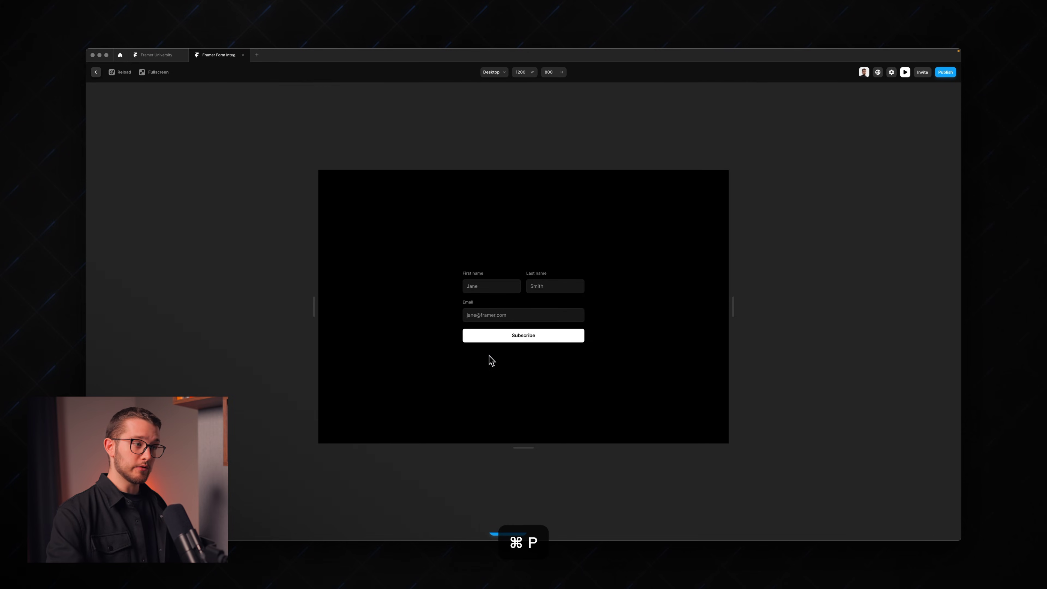
click(496, 285)
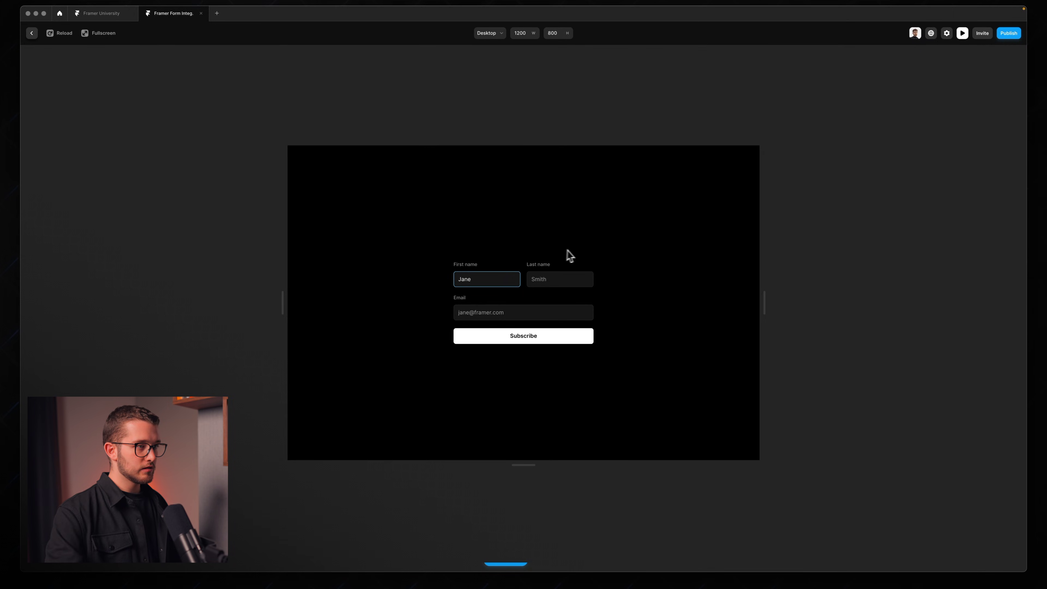
click(562, 274)
text(Smith)
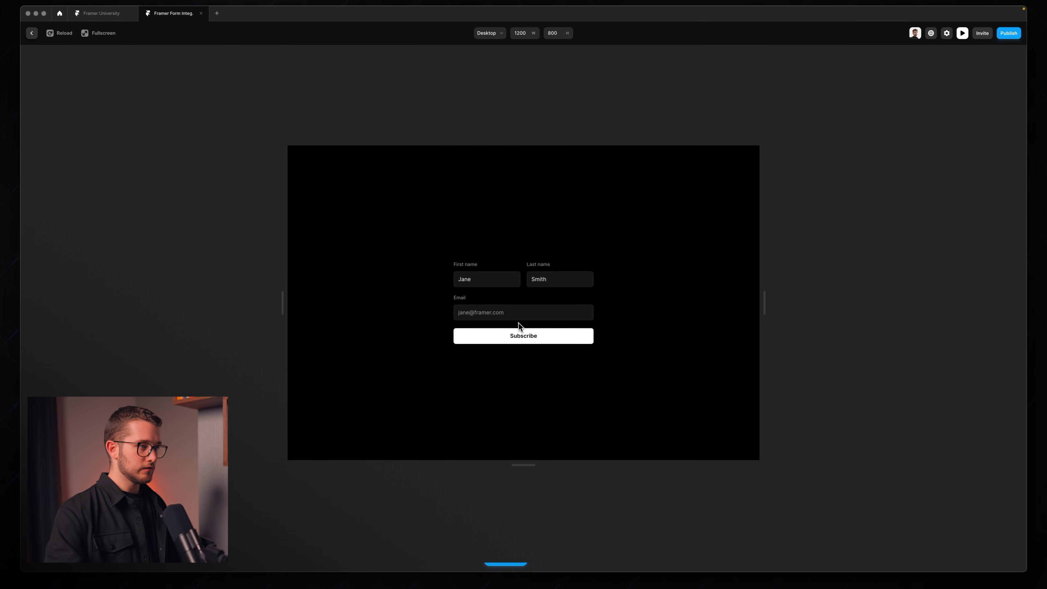
click(523, 311)
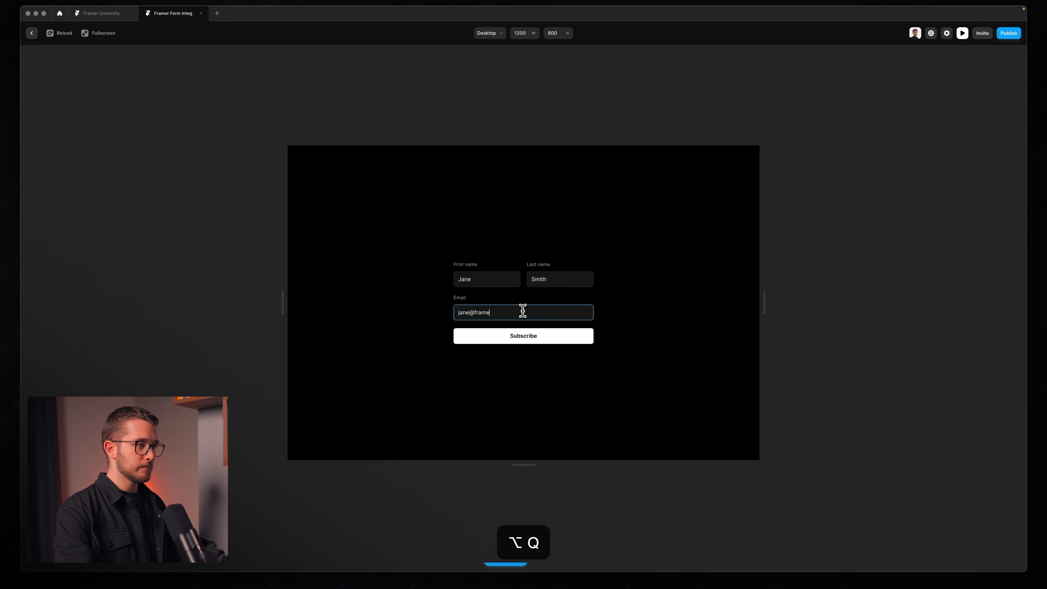
click(521, 340)
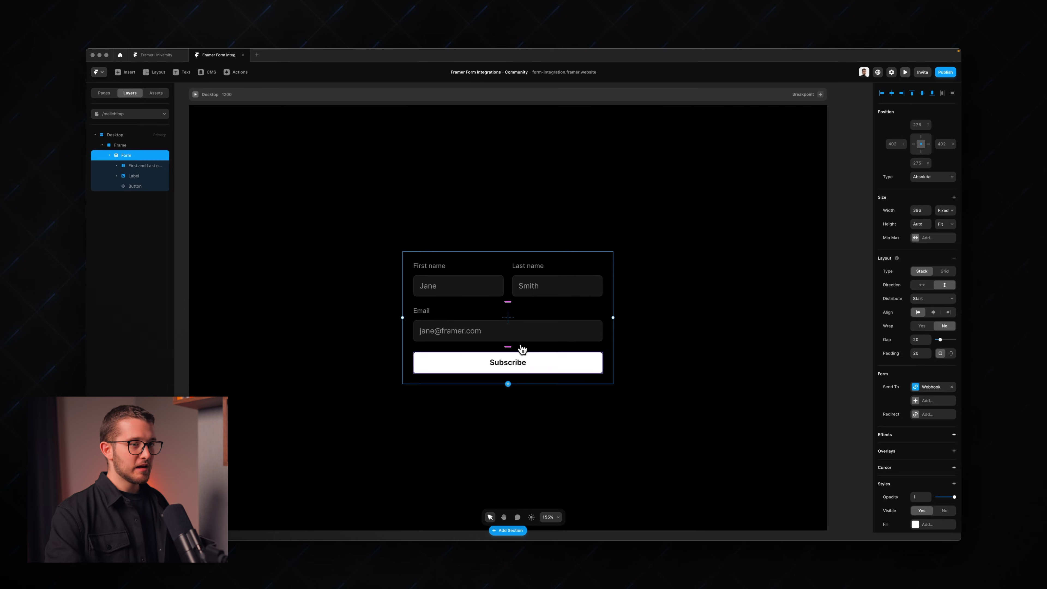
Step: Pull the Framer submission in as the Catch Hook's sample and begin choosing the action app
key(super+Tab)
click(865, 312)
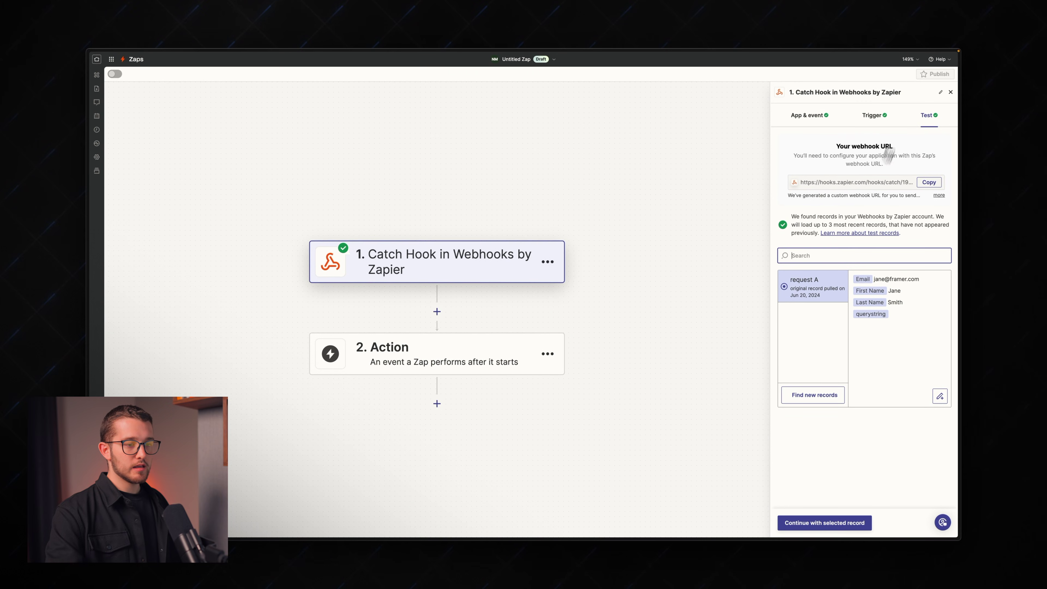
click(441, 370)
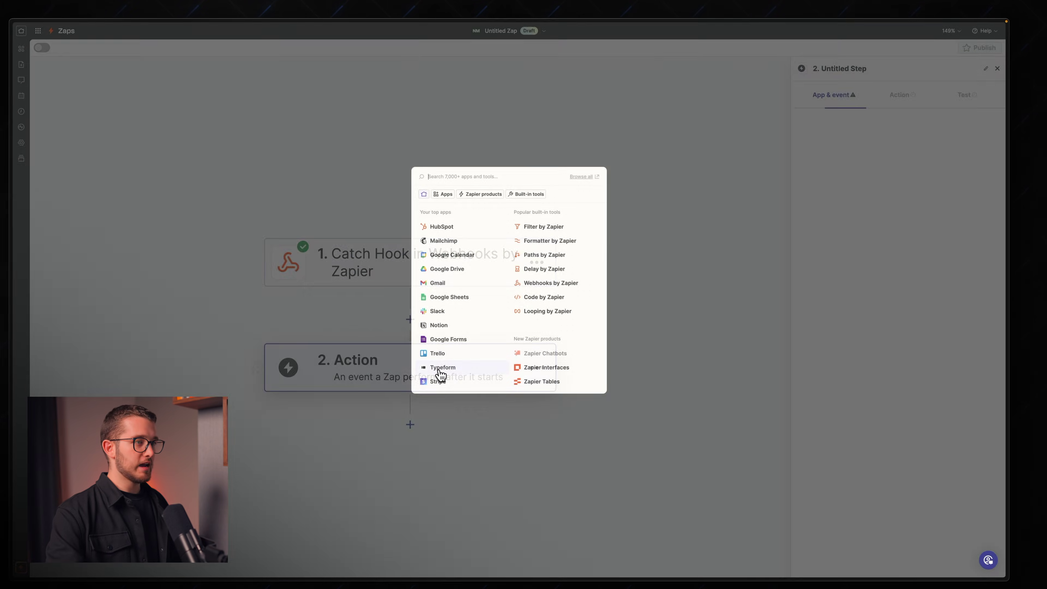
Step: Make the action Mailchimp's Add/Update Subscriber event
click(443, 241)
click(823, 163)
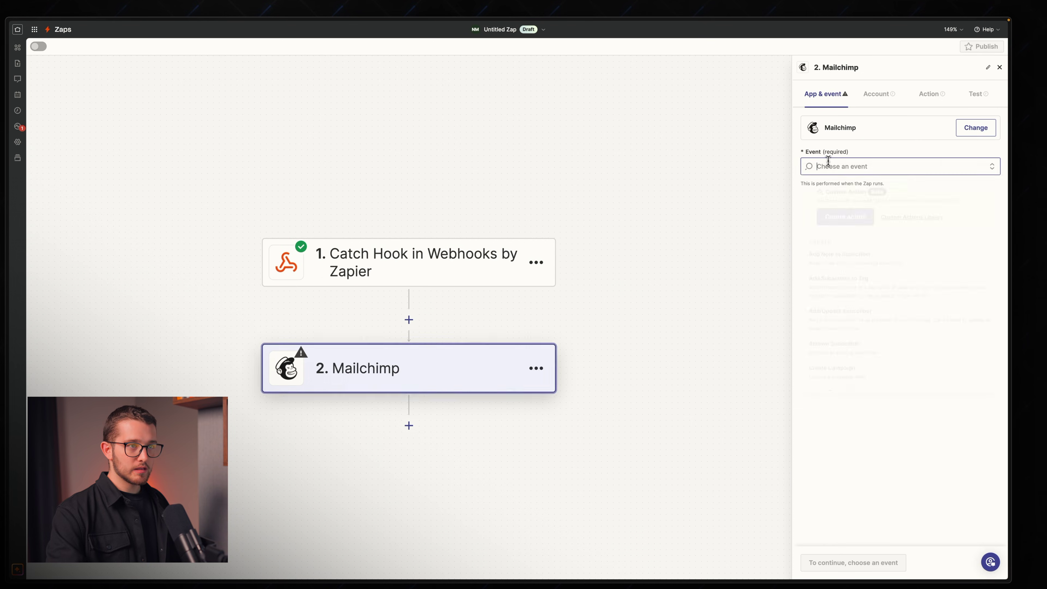
text(add)
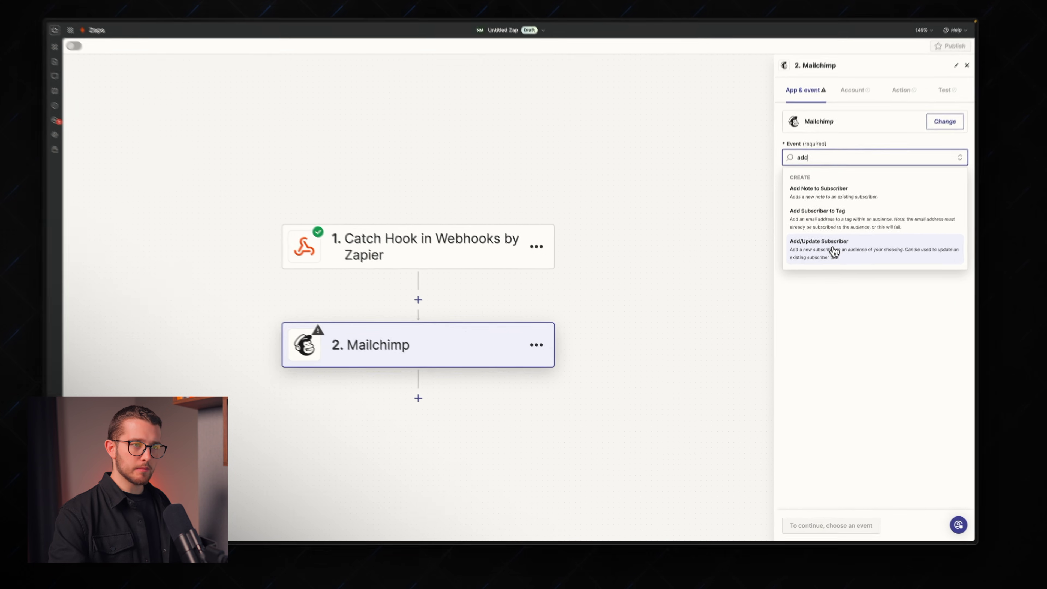
click(826, 266)
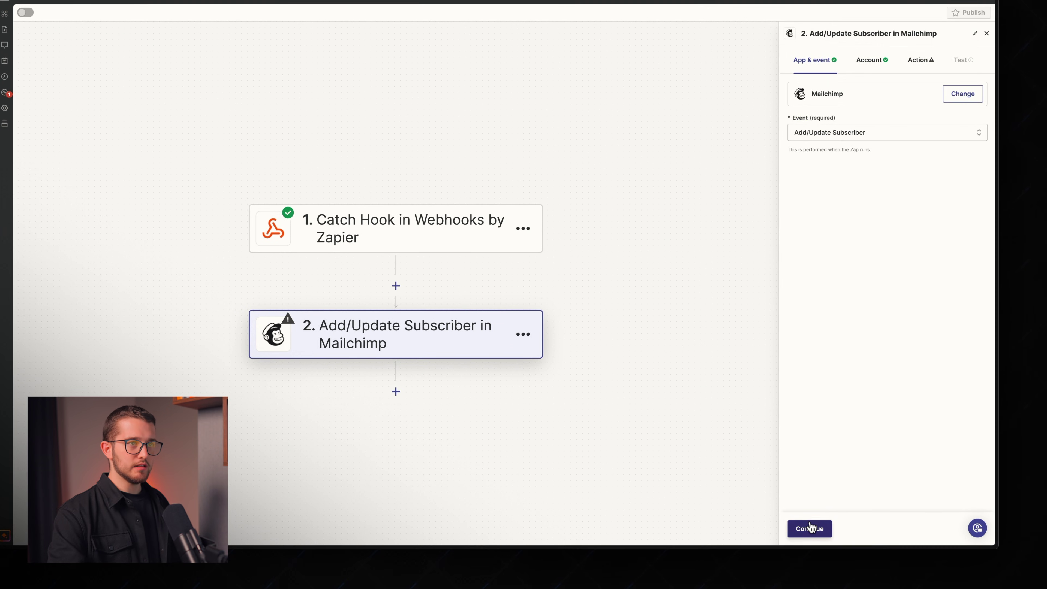
click(810, 528)
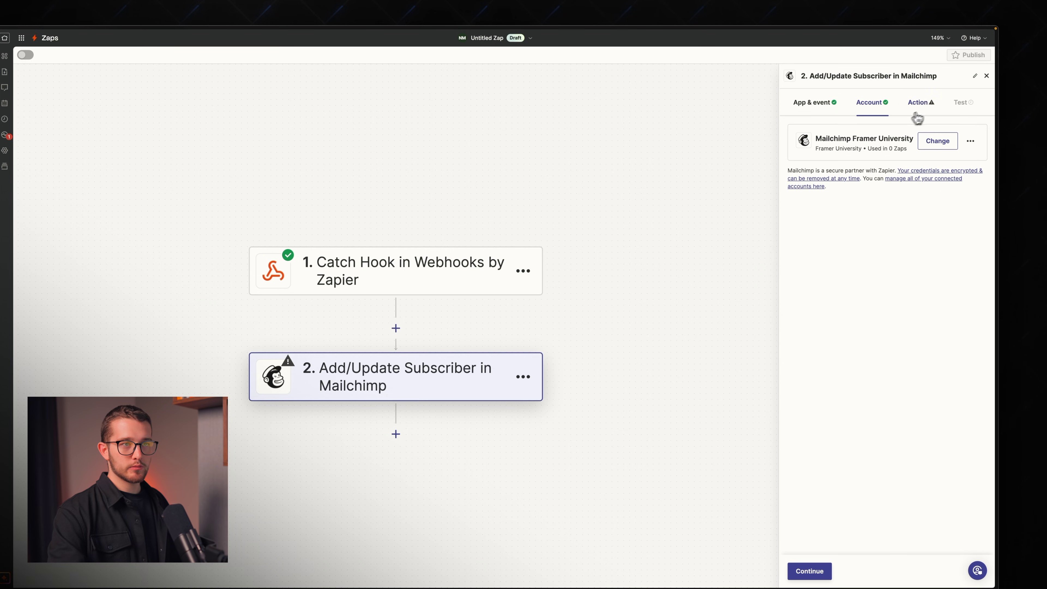
Step: Target the Framer University audience, map webhook Email, keep status Subscribed, and turn Double Opt-In off
click(924, 103)
click(874, 164)
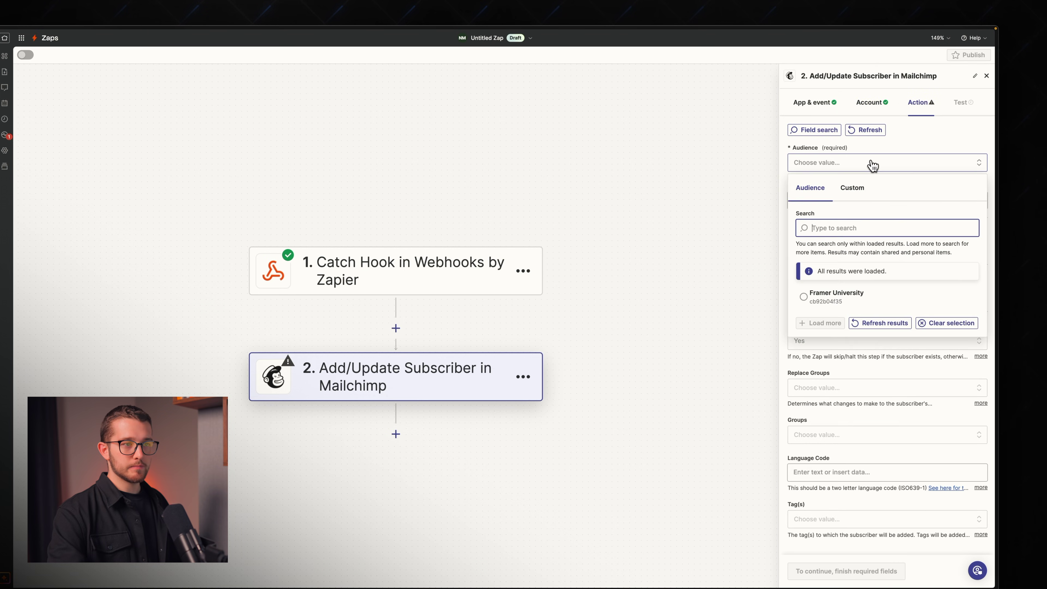
click(895, 160)
click(841, 165)
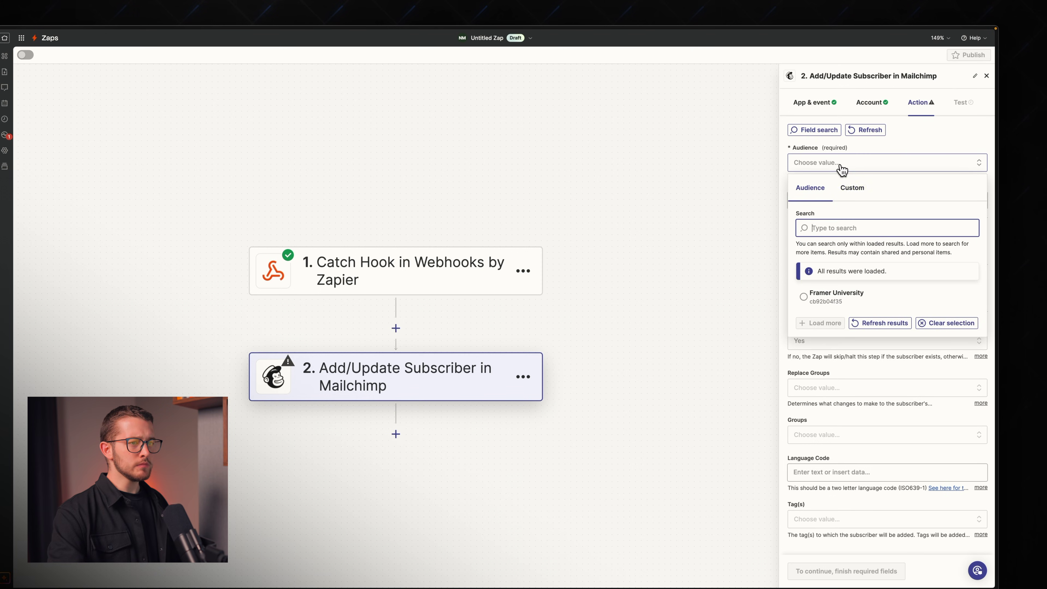
click(824, 304)
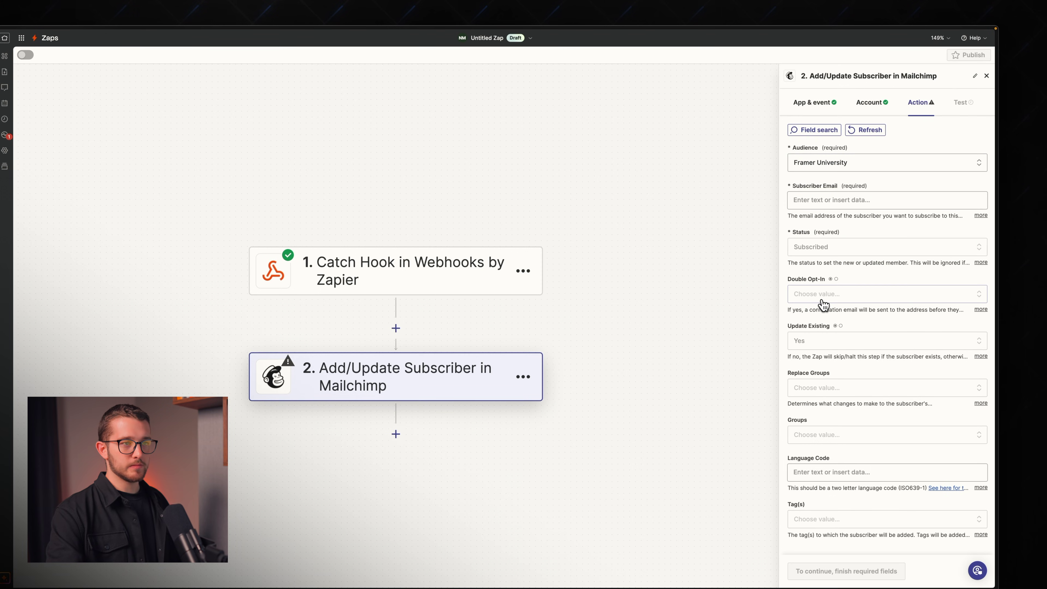
click(866, 201)
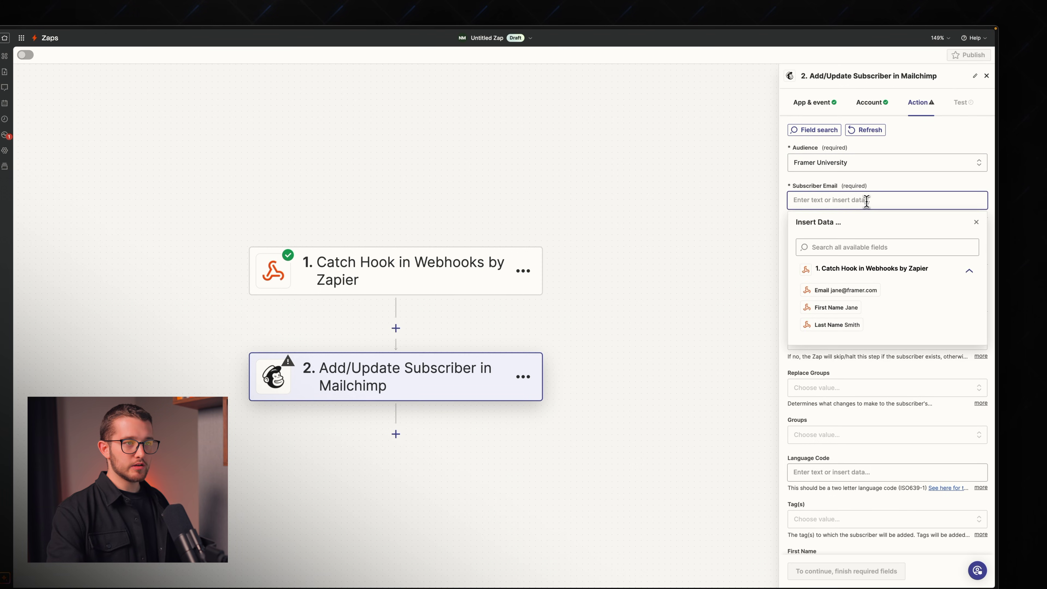
click(838, 290)
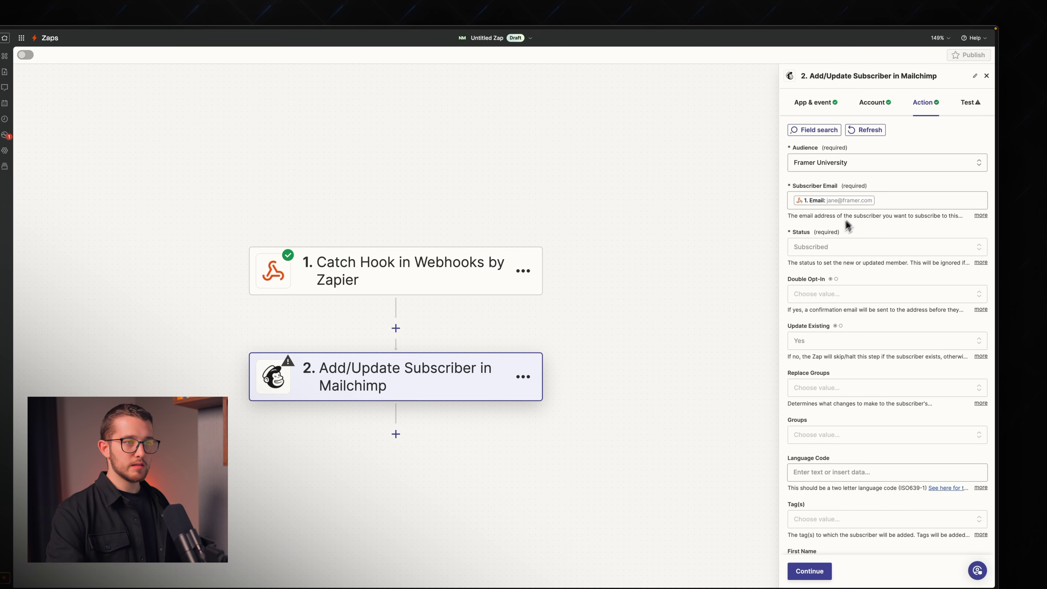
click(828, 250)
click(817, 358)
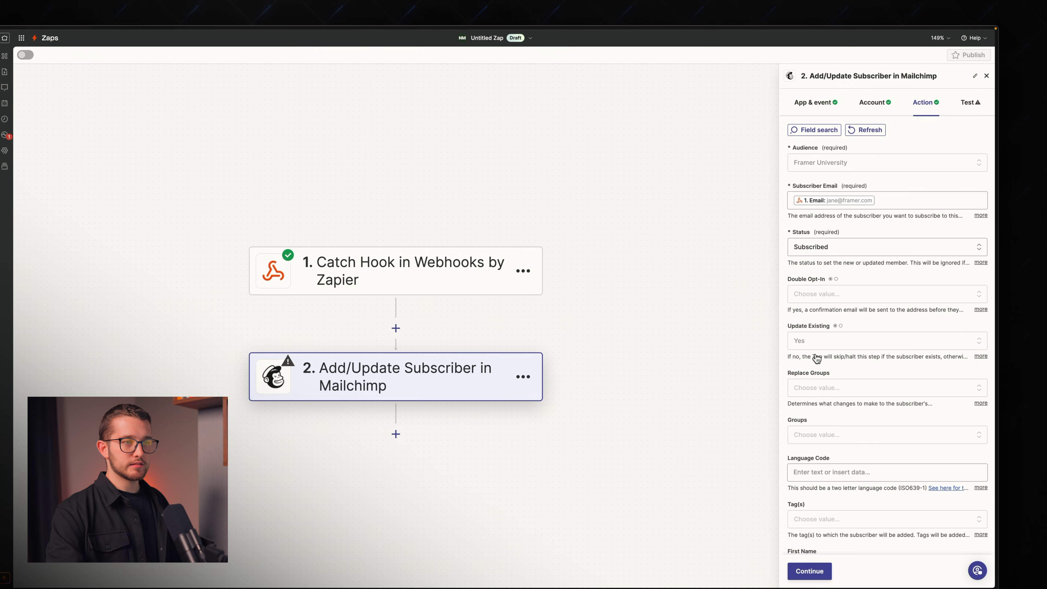
click(857, 298)
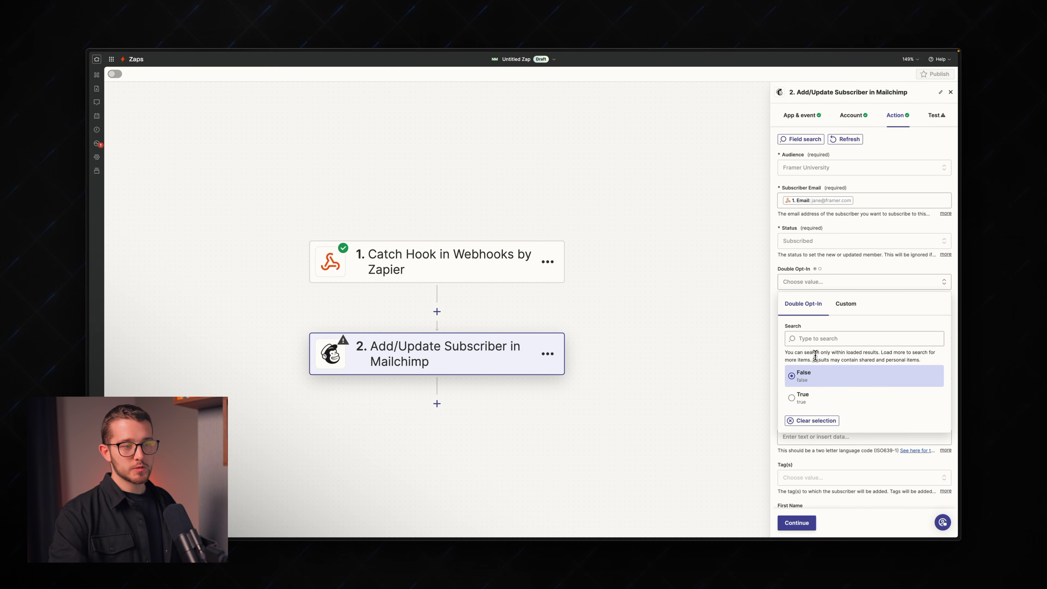
click(811, 376)
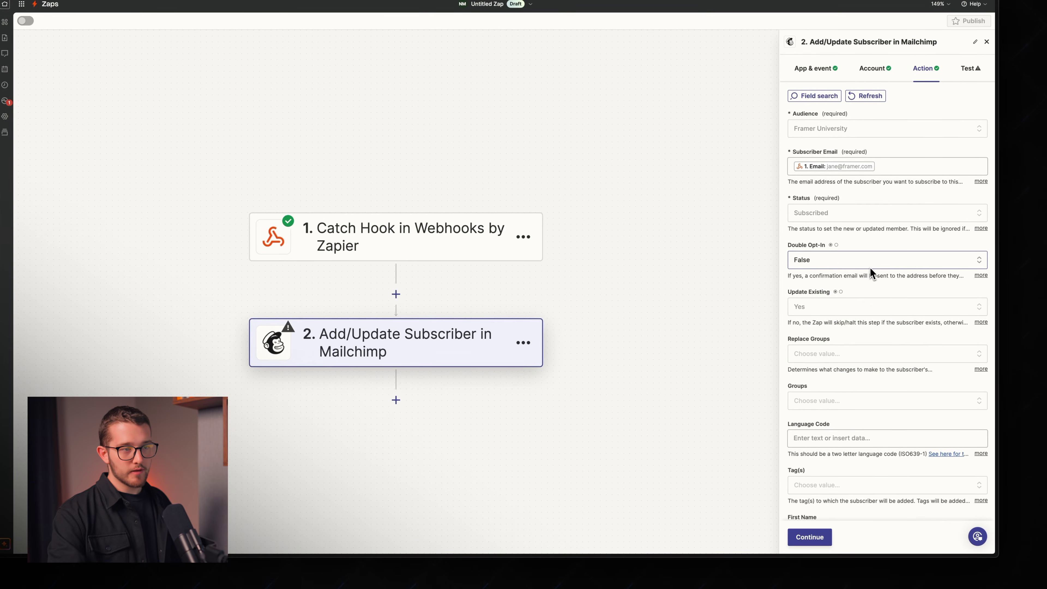
Step: Set Replace Groups to Add Only and map the webhook's first and last name
scroll(862, 289, down, 3)
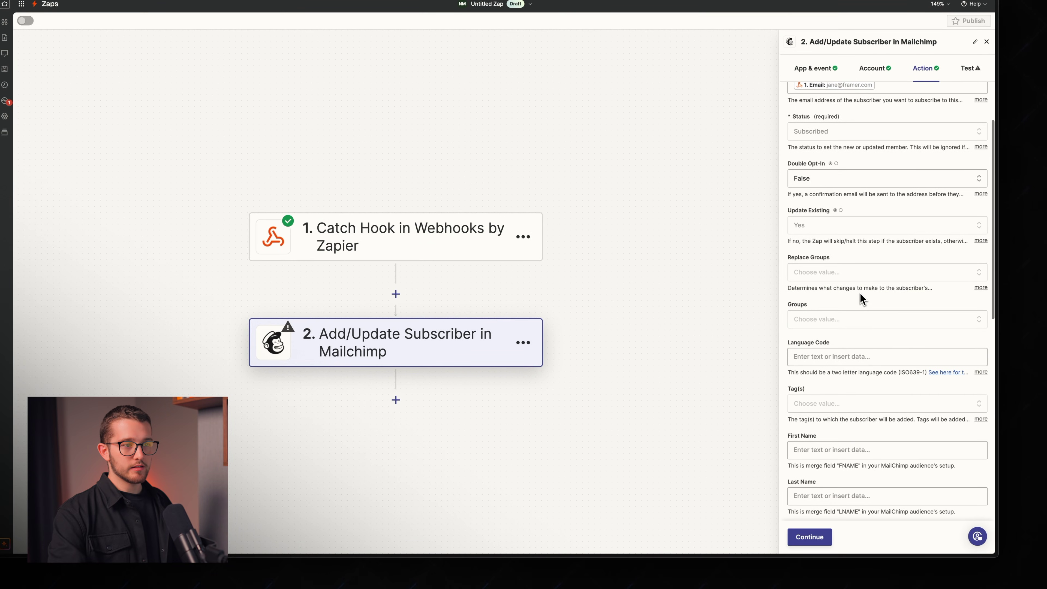
scroll(859, 284, down, 2)
click(851, 205)
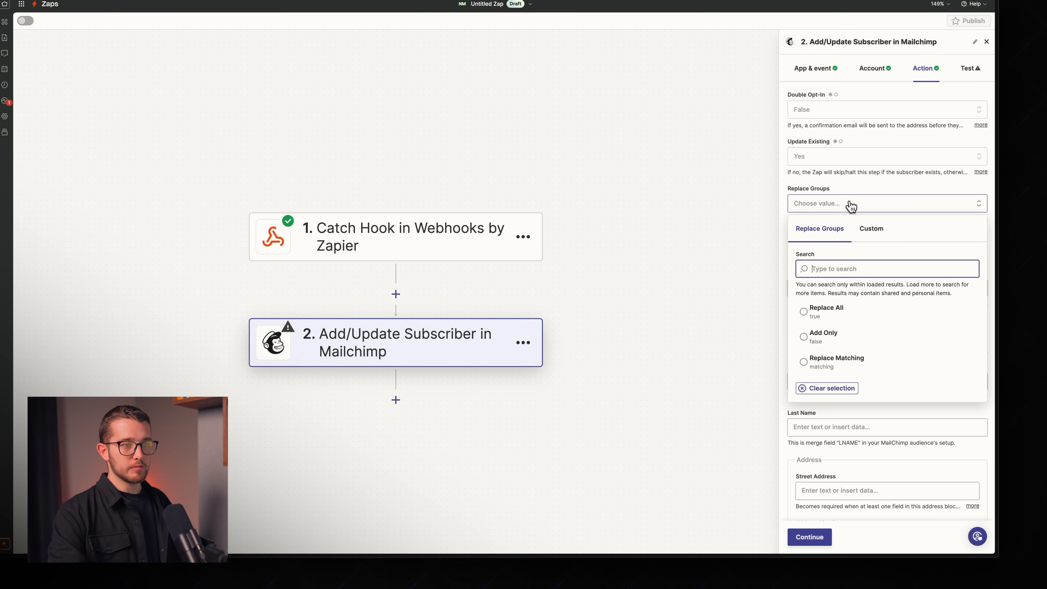
click(821, 338)
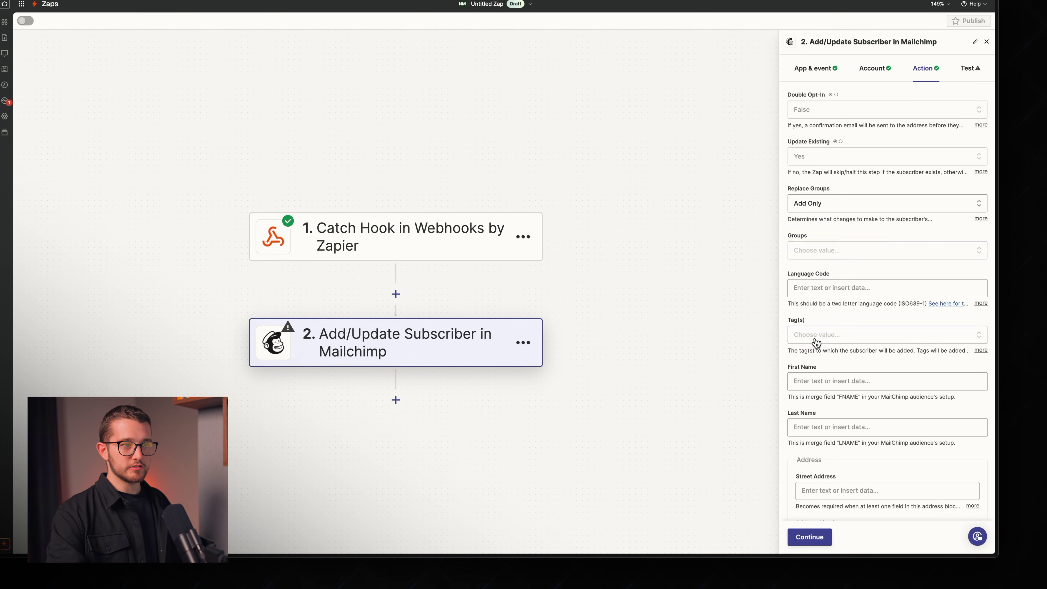
scroll(887, 200, down, 2)
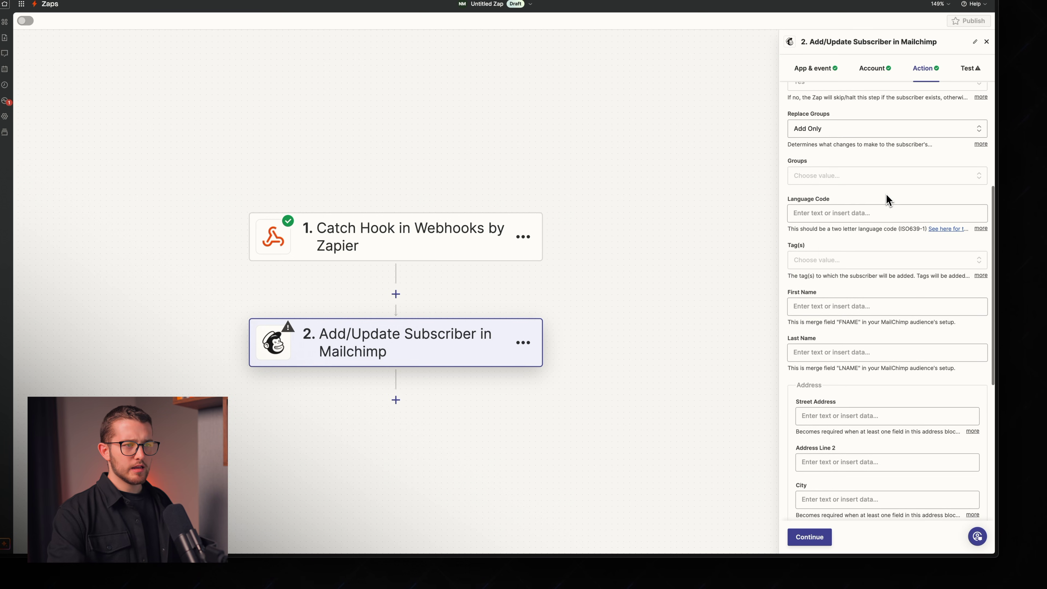
scroll(837, 263, down, 1)
click(816, 290)
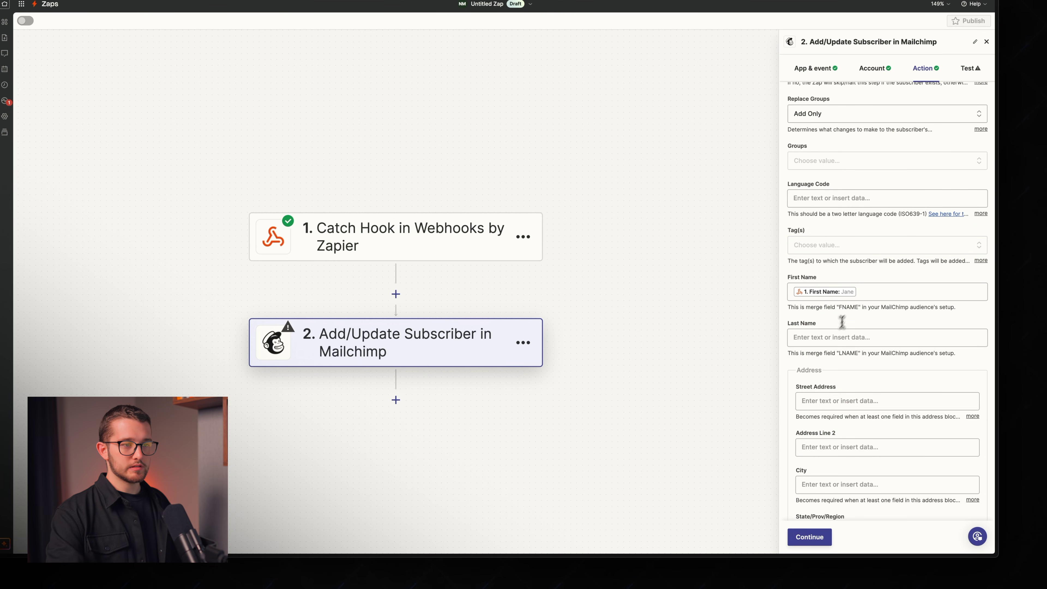
click(825, 337)
click(837, 462)
click(841, 320)
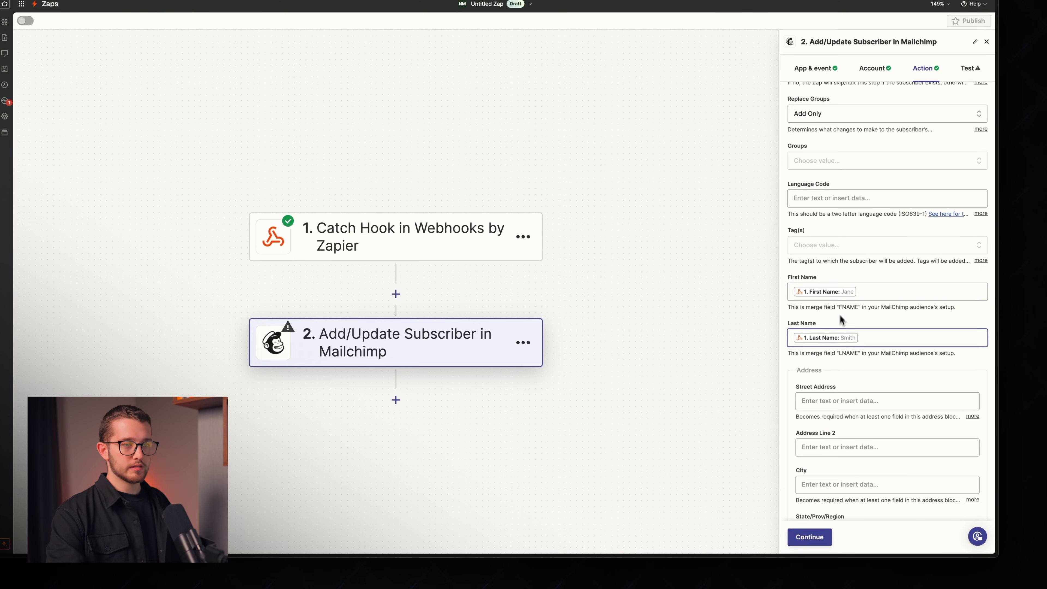
scroll(841, 324, down, 10)
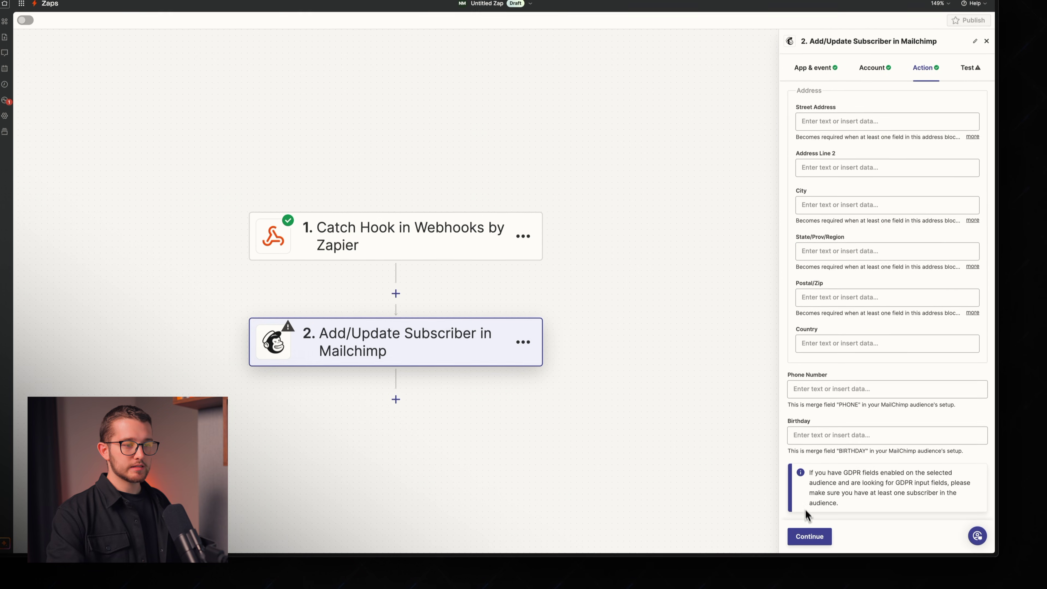
Step: Test the Mailchimp step so a sample subscriber reaches Mailchimp, then switch to Mailchimp
click(804, 531)
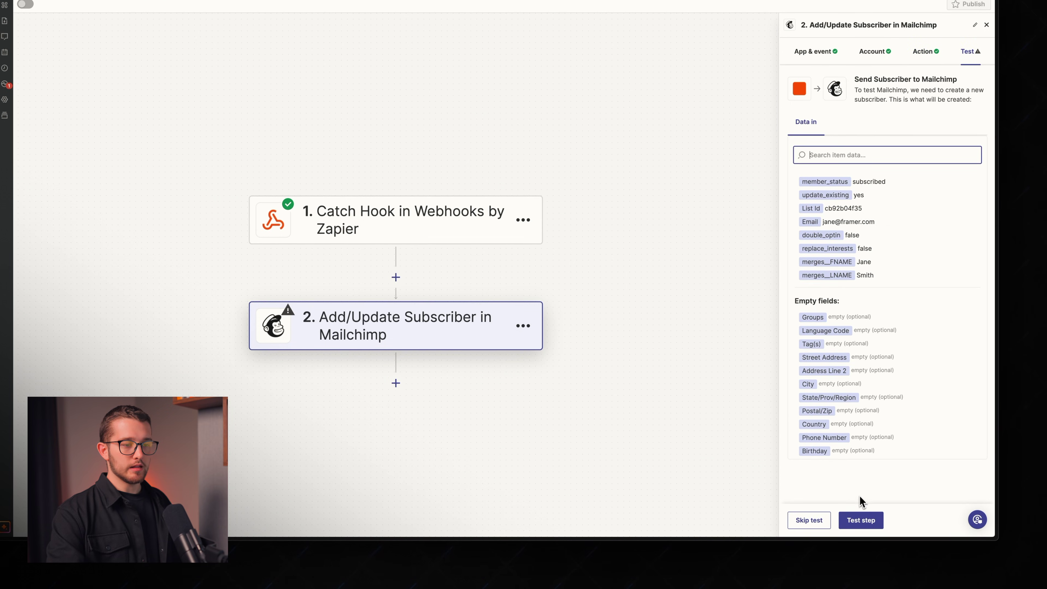
click(866, 522)
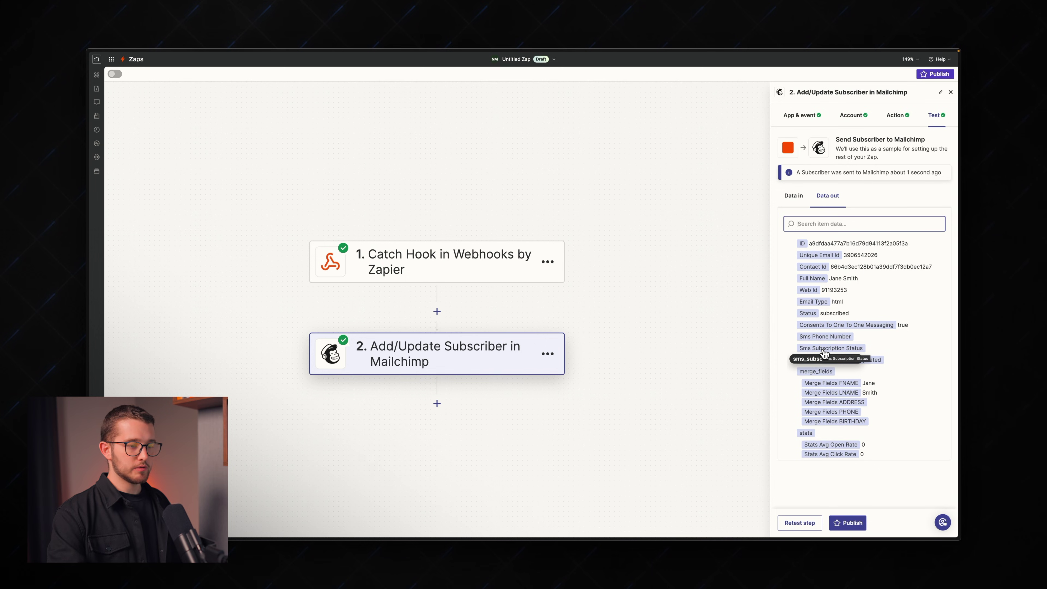
key(ctrl+Tab)
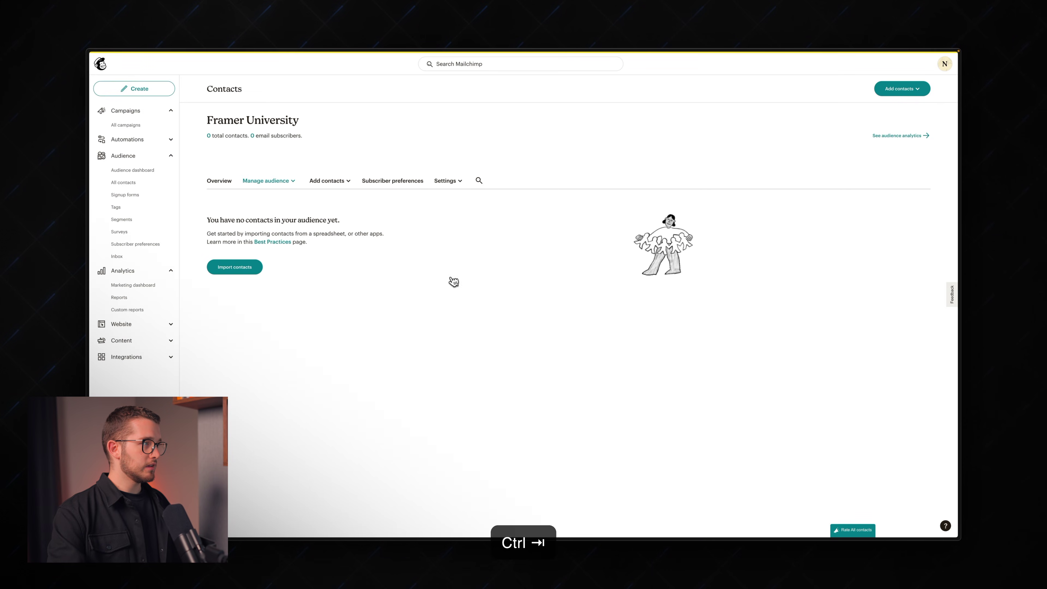
Step: Reload Mailchimp contacts to confirm one subscribed contact sourced from Zapier, then return to Zapier
key(super+r)
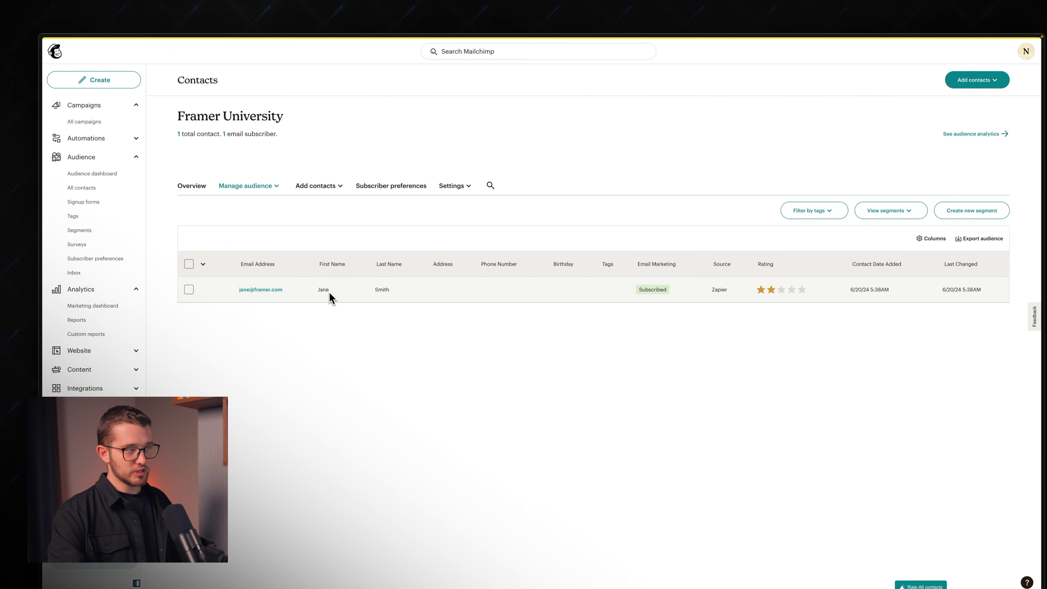
double_click(380, 291)
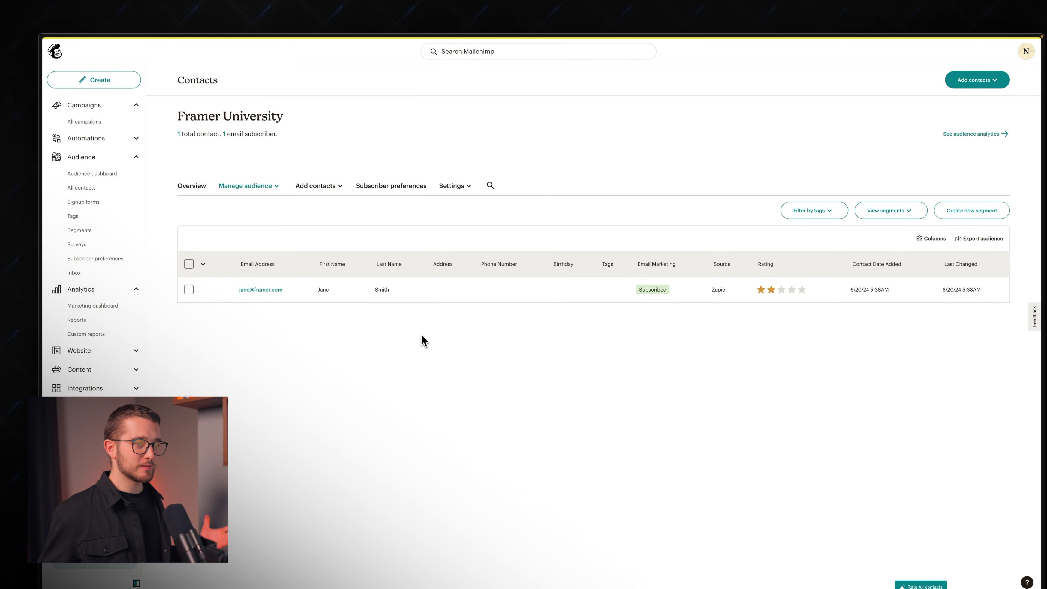
key(ctrl+Tab)
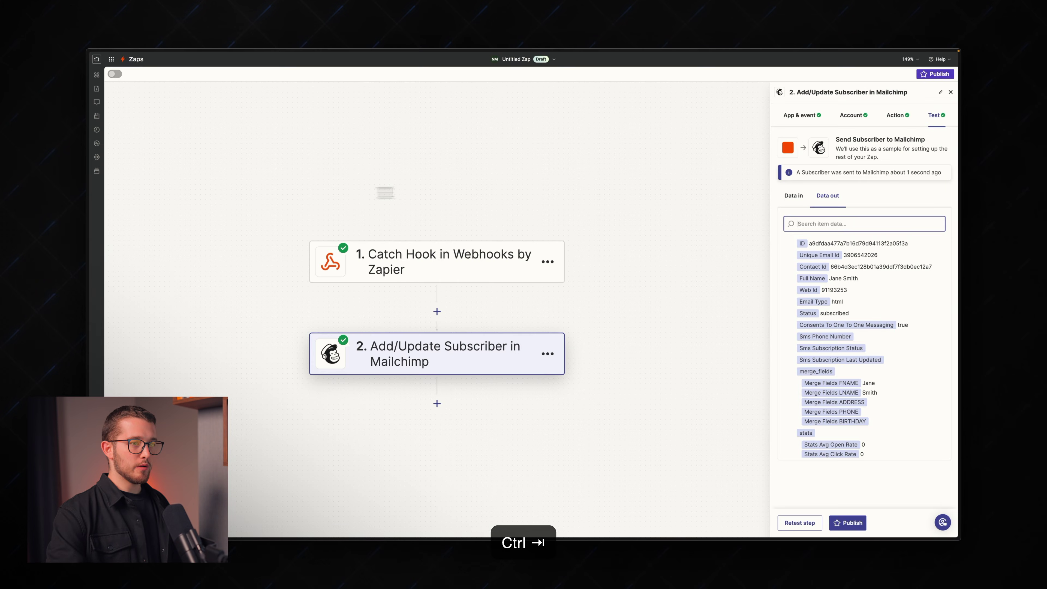
Step: Publish the Zap as live version v1 and dismiss the success message
click(847, 523)
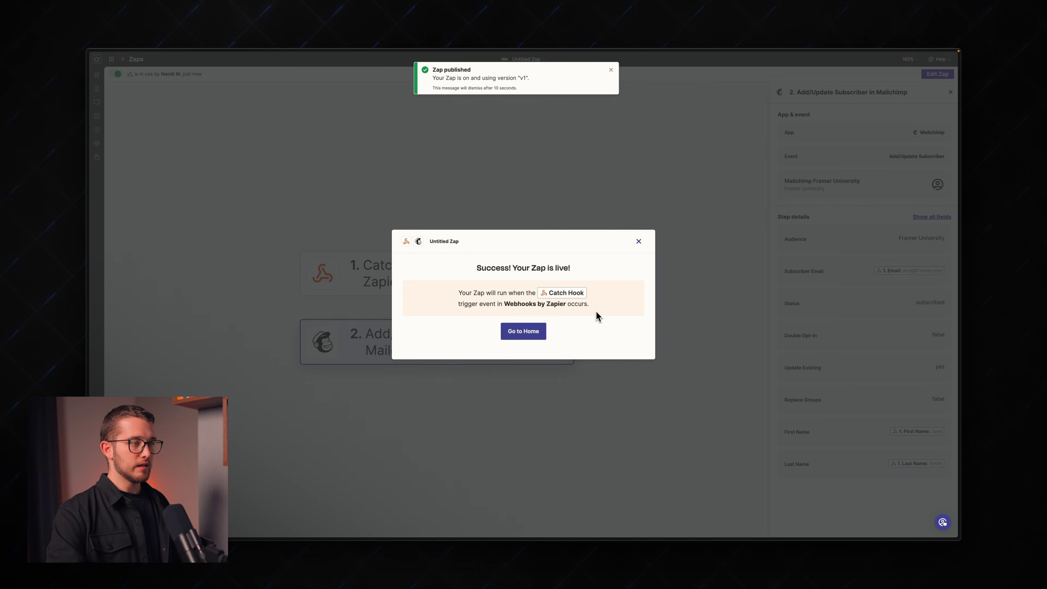
click(639, 243)
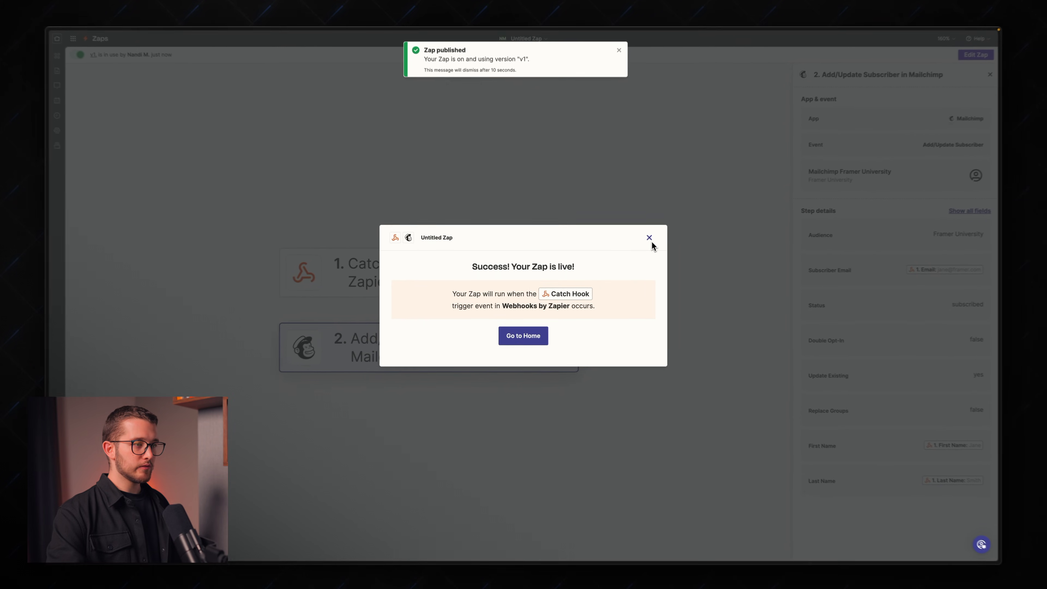
key(super+Tab)
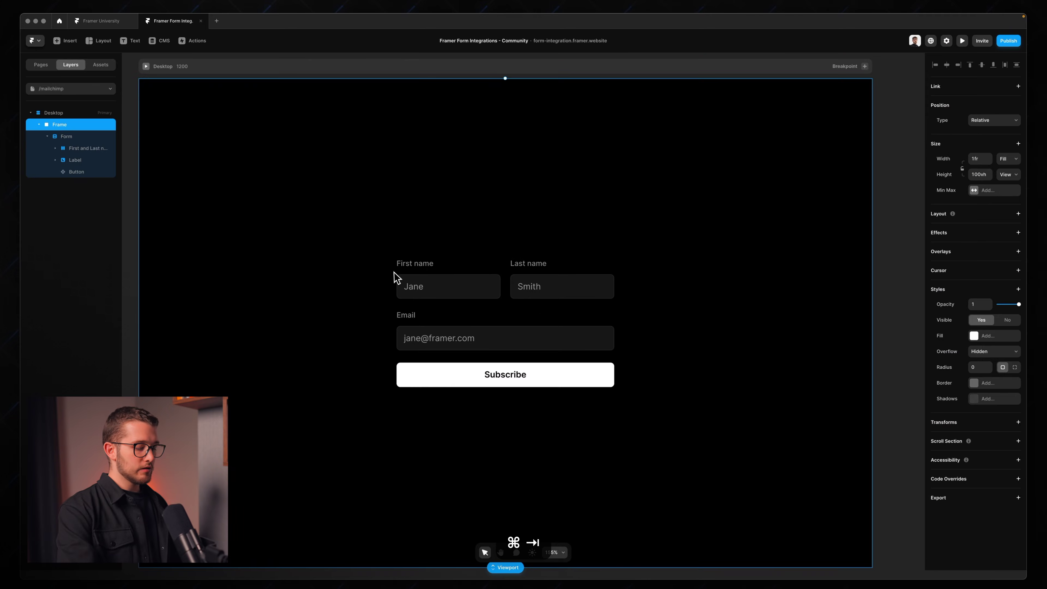
Step: Preview the Framer form and submit it with a sample first name, last name and e-mail
key(super+p)
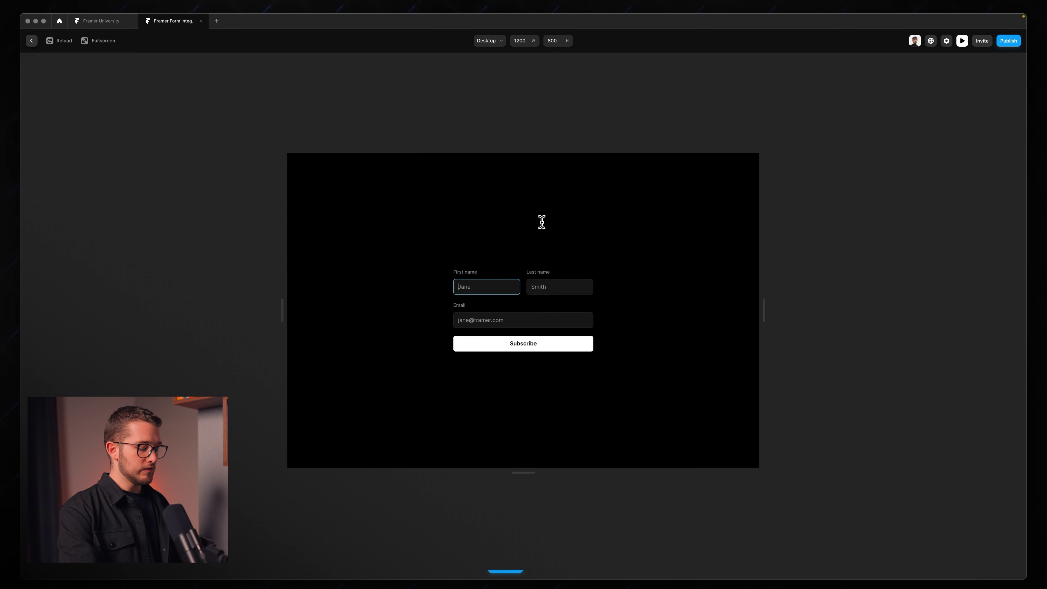
text(id)
click(560, 289)
text(Smith)
click(528, 322)
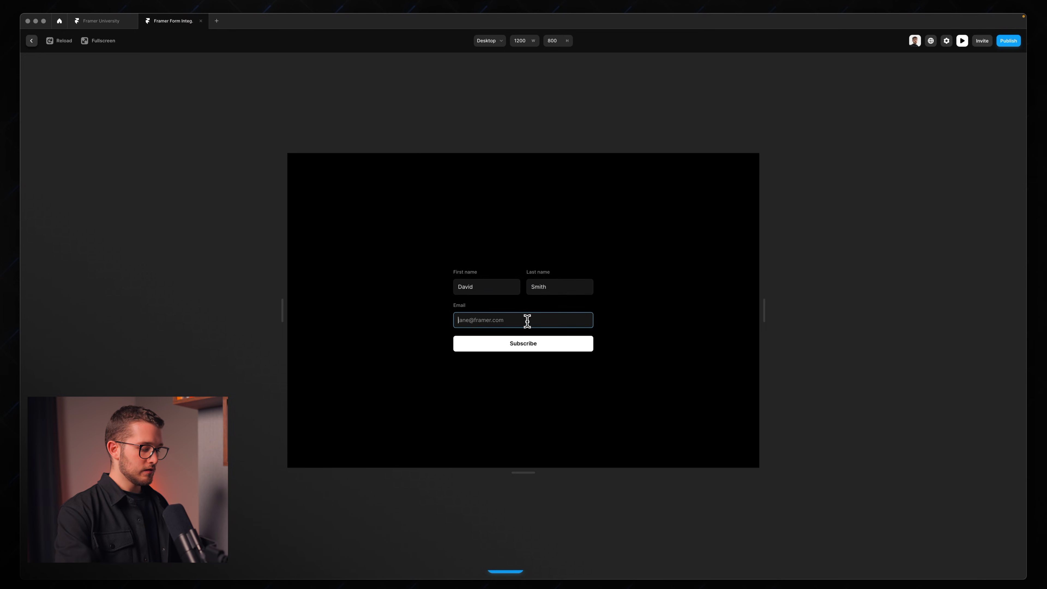
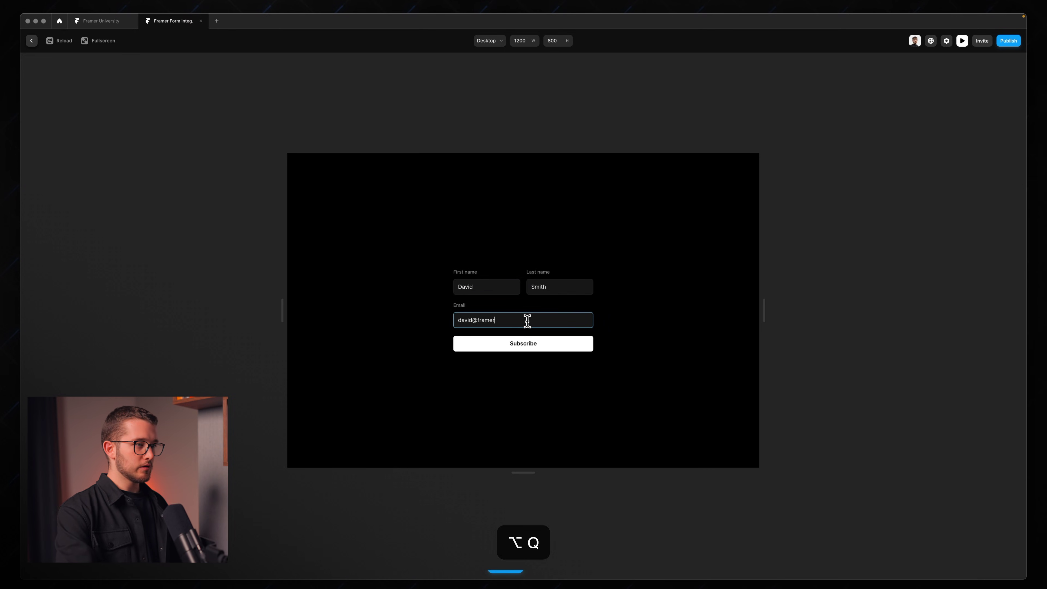
key(Return)
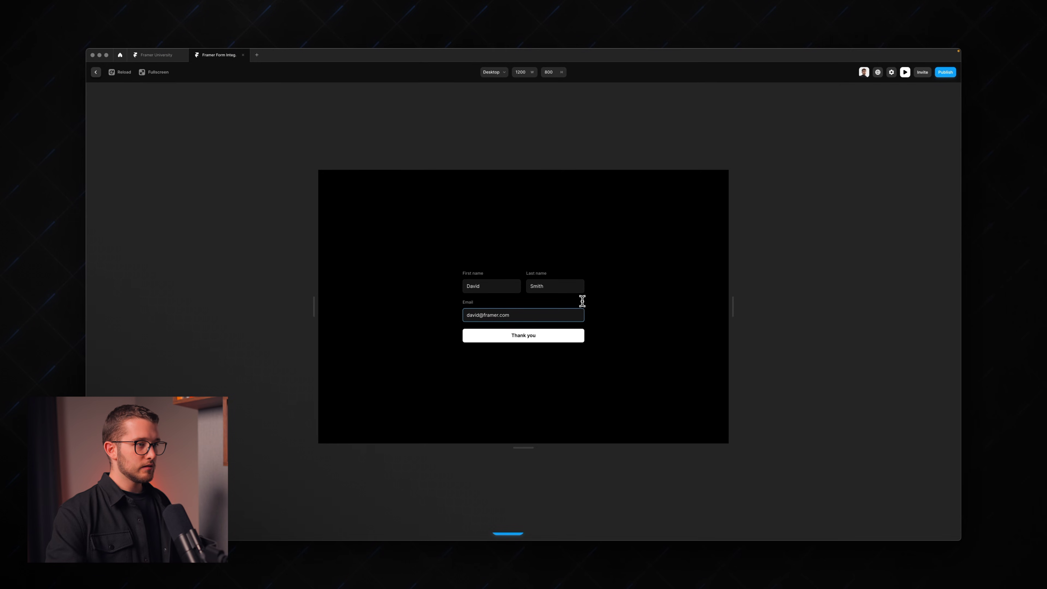
key(super+Tab)
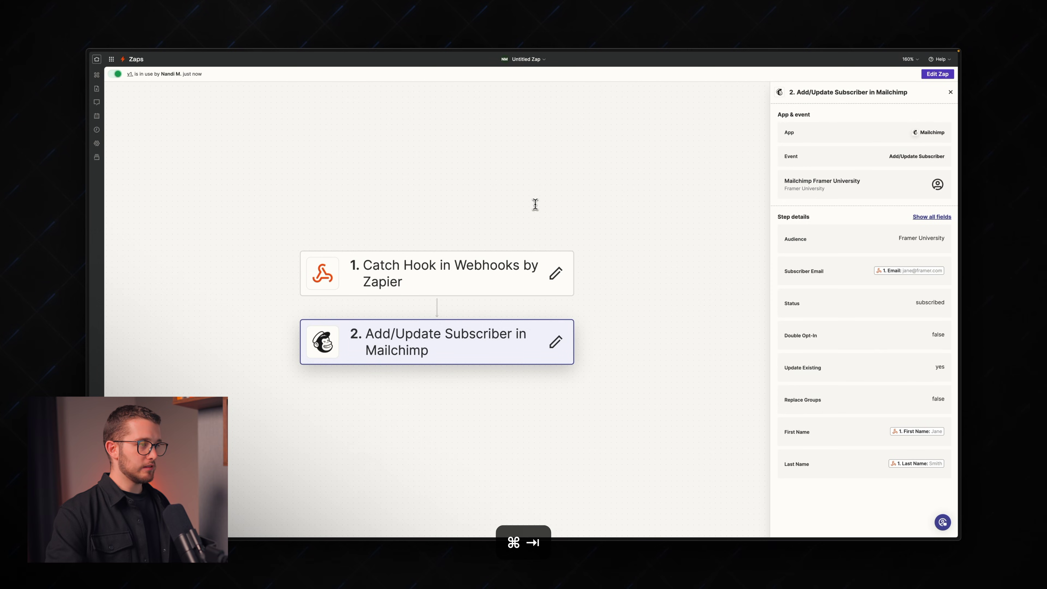
Step: Confirm Mailchimp now lists 2 contacts, then close the step panel and start a Zap draft
key(ctrl+Tab)
key(super+r)
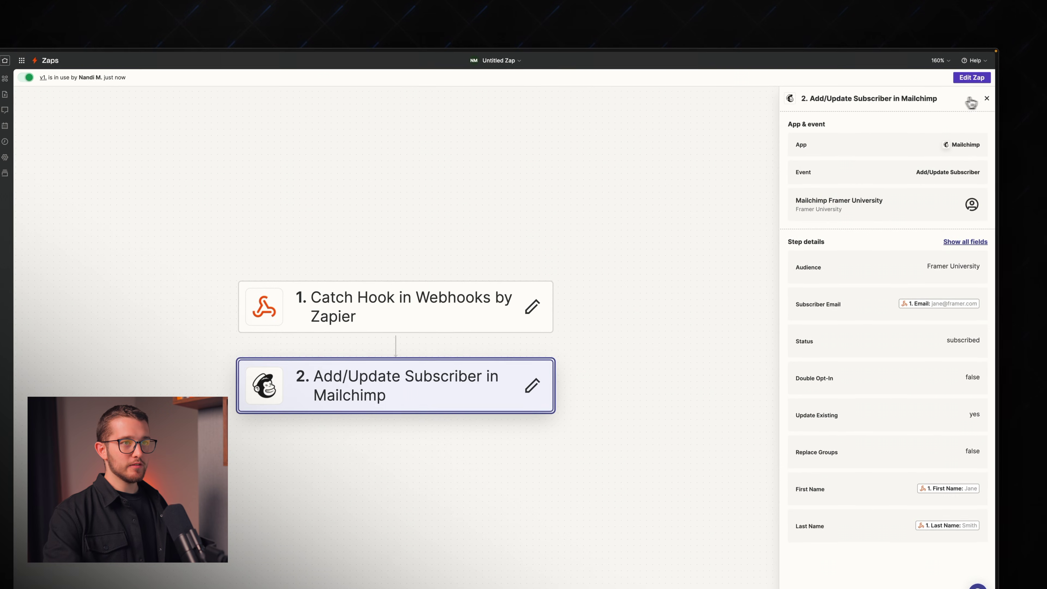
click(987, 99)
click(396, 386)
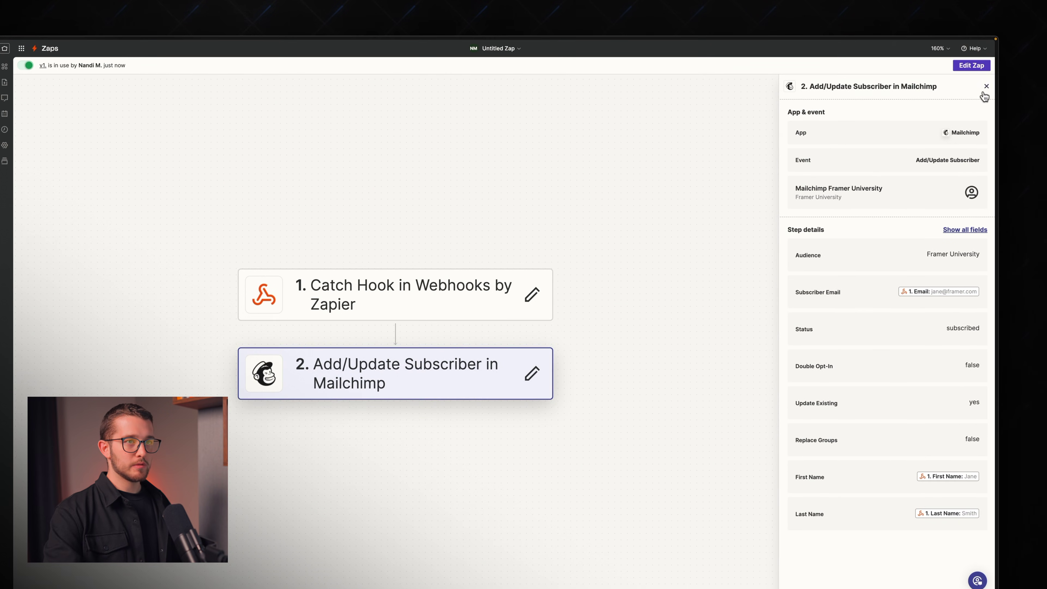
click(986, 87)
click(971, 66)
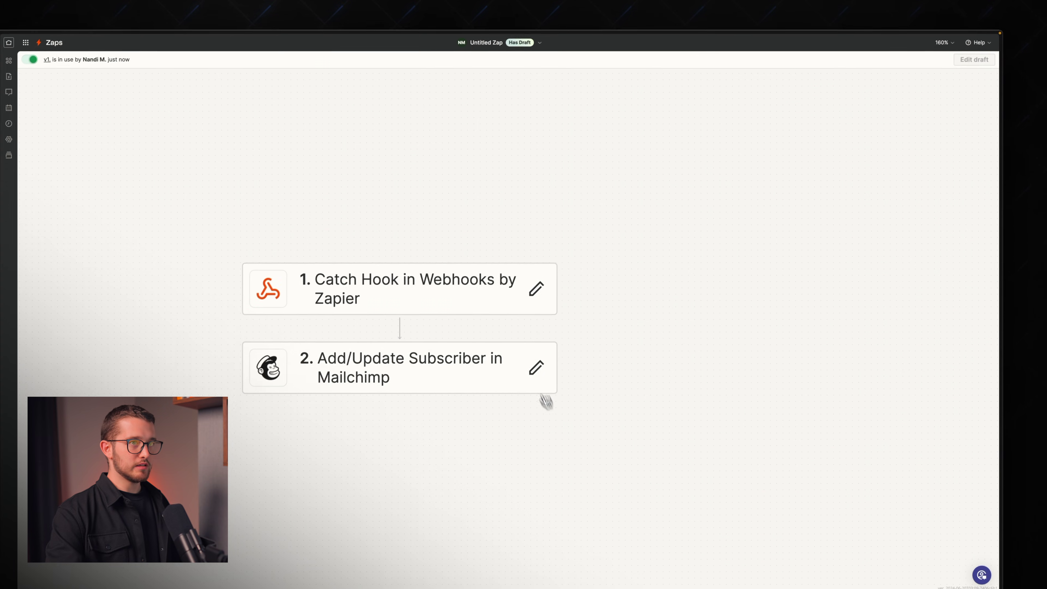
Step: Change the Mailchimp action step's app, searching ConvertKit, MailerLite, then 'loops'
click(577, 390)
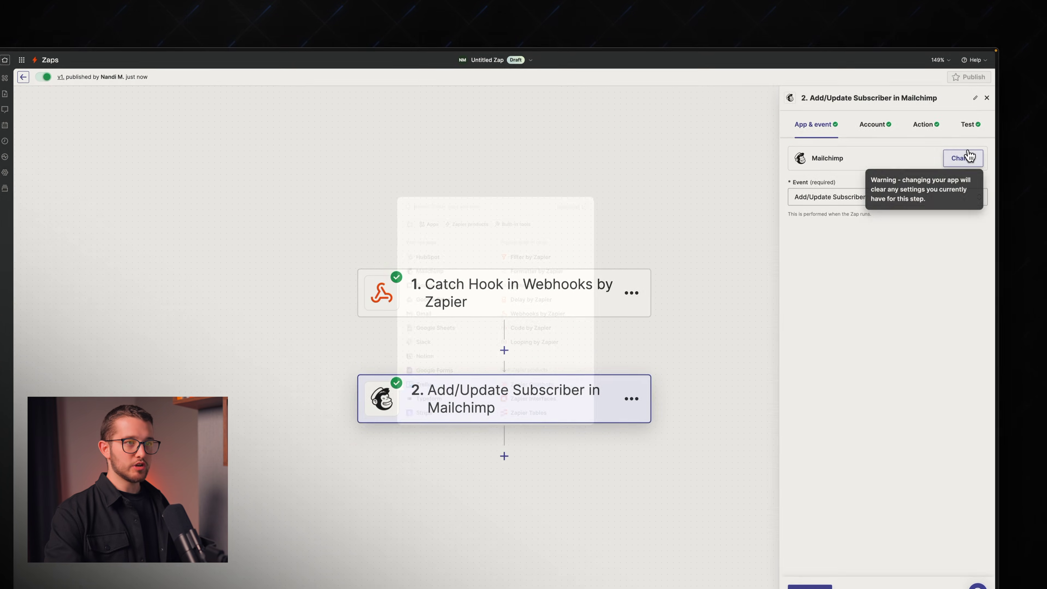
click(970, 137)
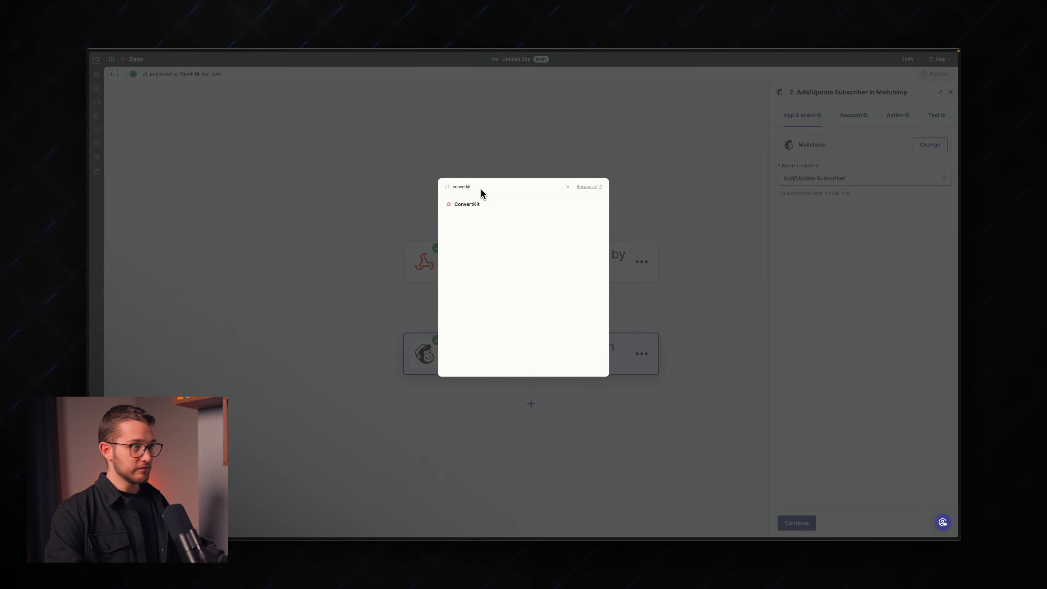
key(super+BackSpace)
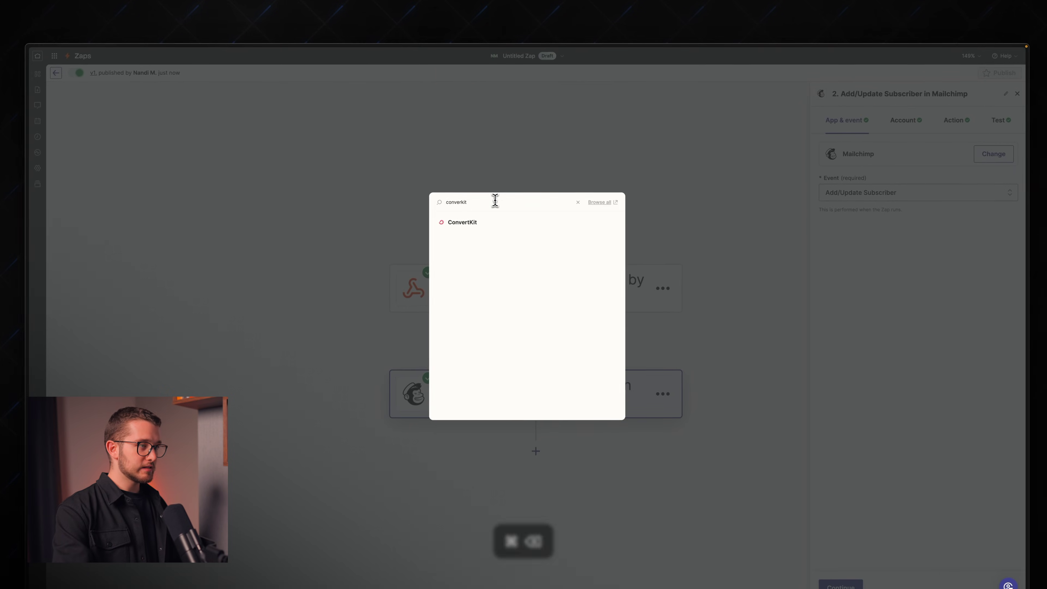
text(mailerlit)
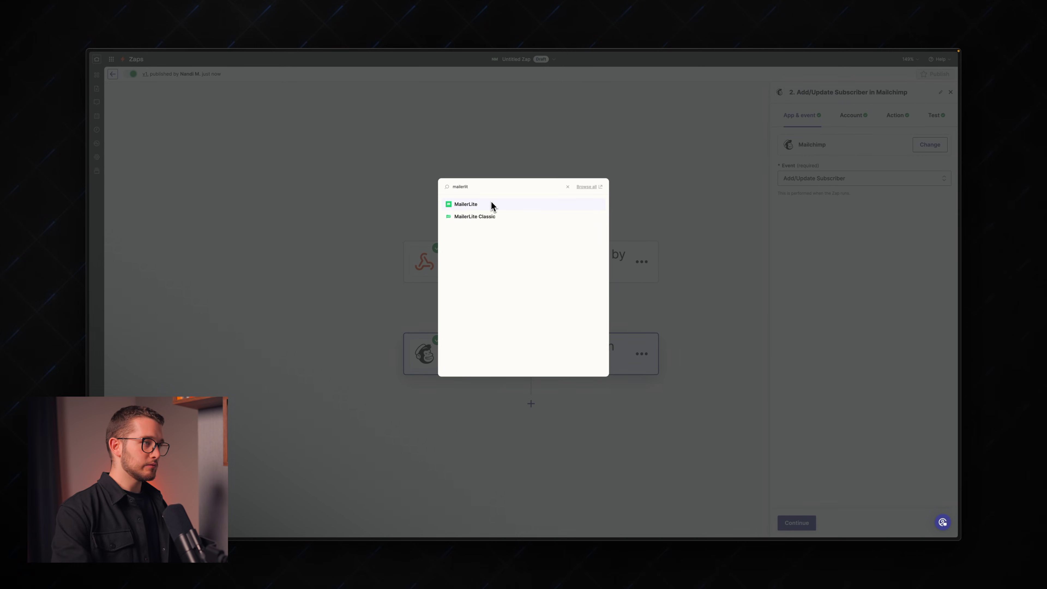
key(super+BackSpace)
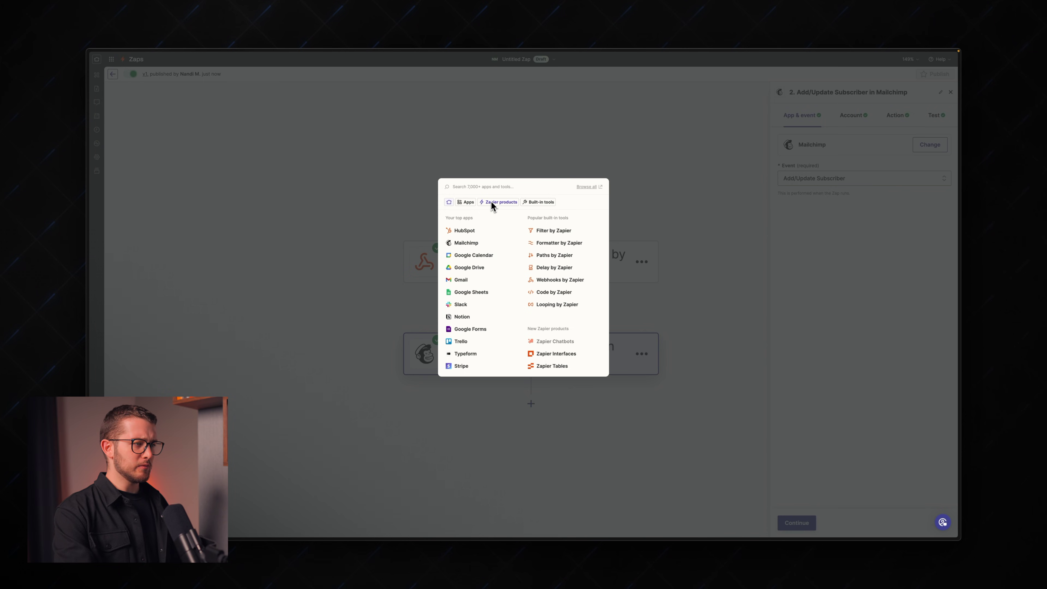
text(loops)
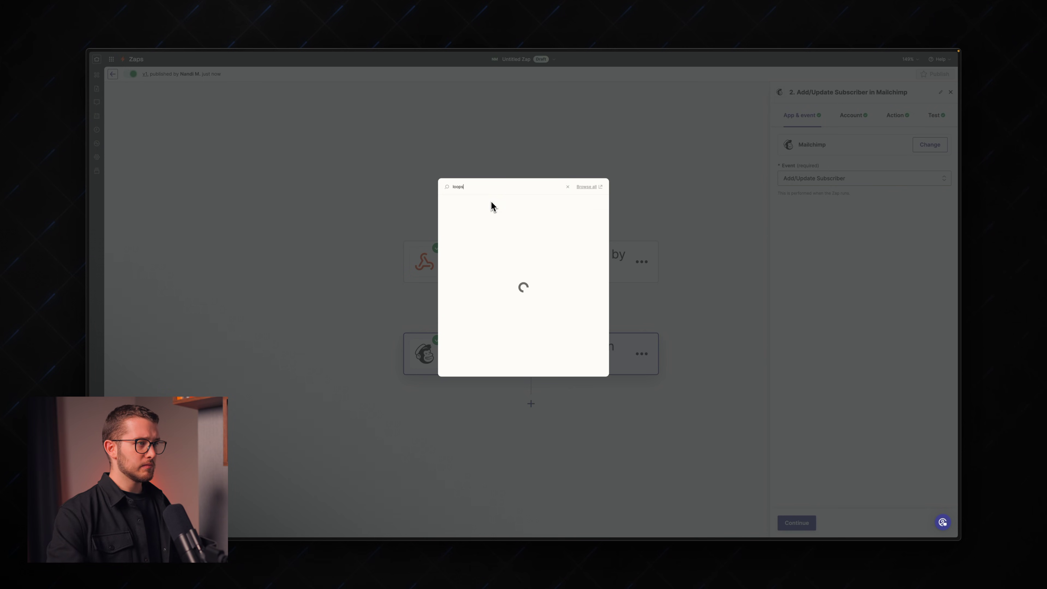